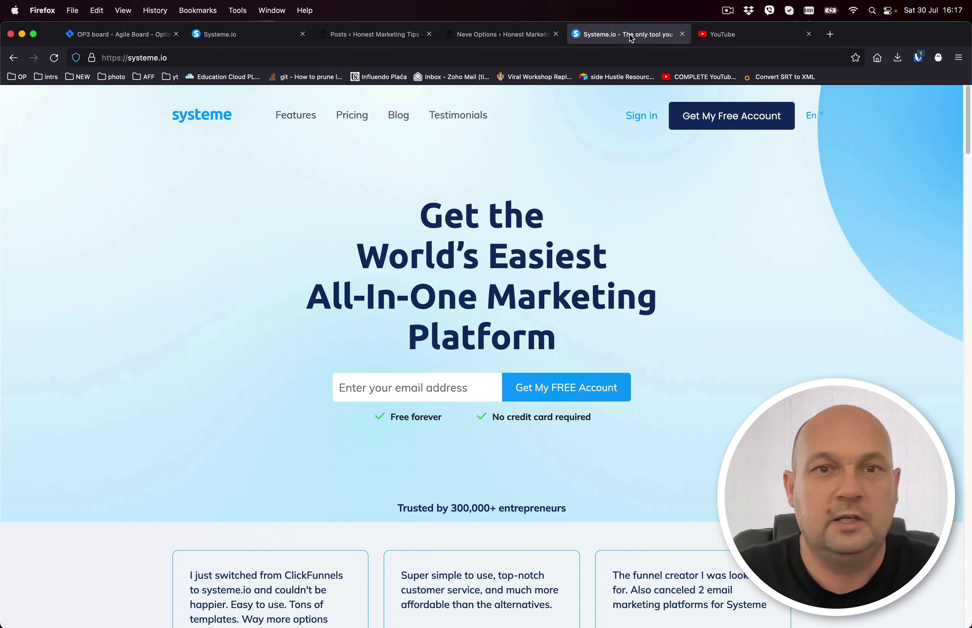
Review the Systeme.io pricing plan comparison, then go to the Honest Marketing Tips WordPress posts list.
left_click(359, 122)
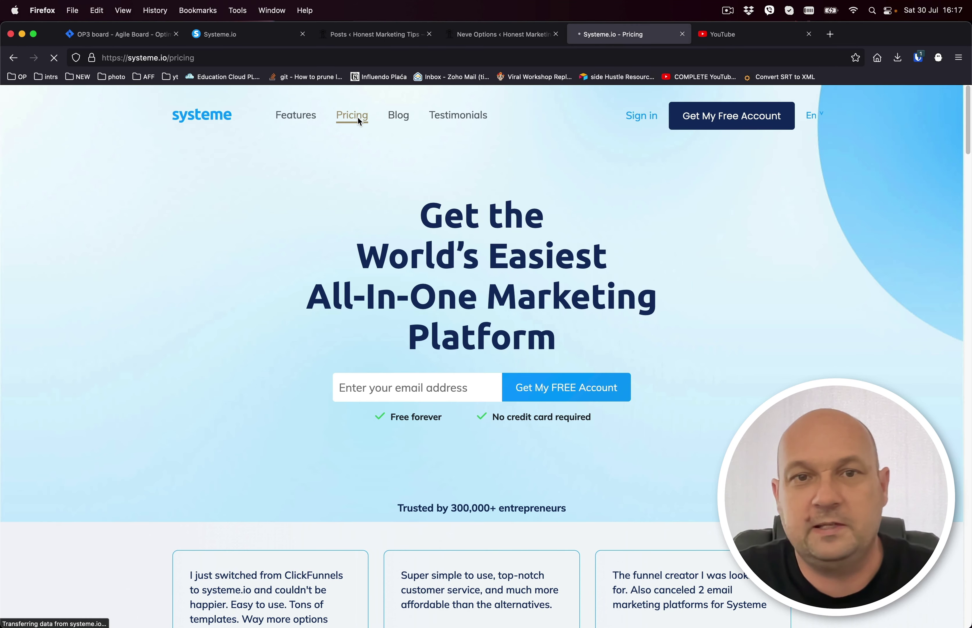
scroll(577, 194, "down", 3)
scroll(576, 194, "down", 2)
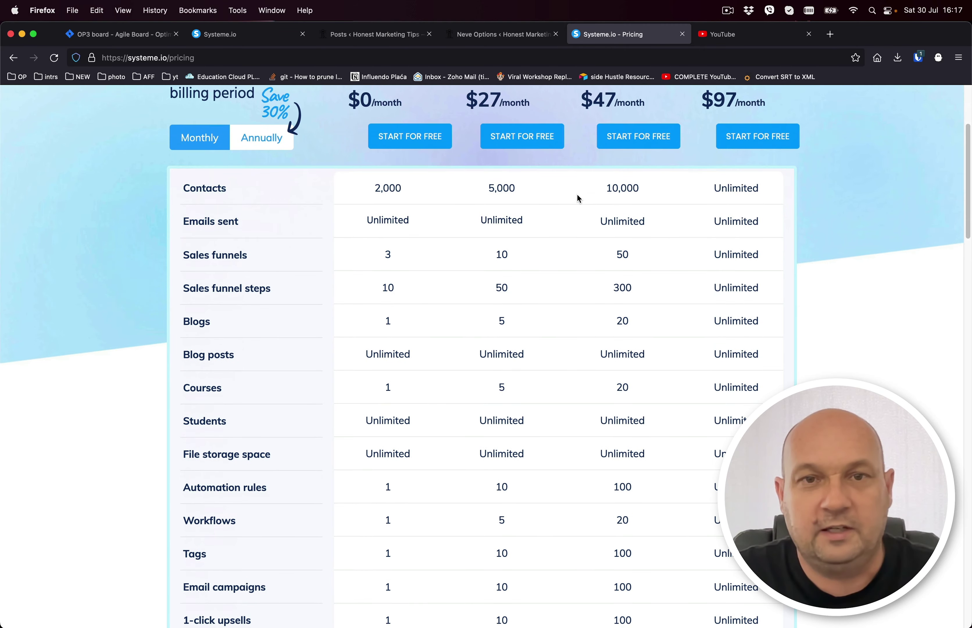
scroll(576, 194, "up", 2)
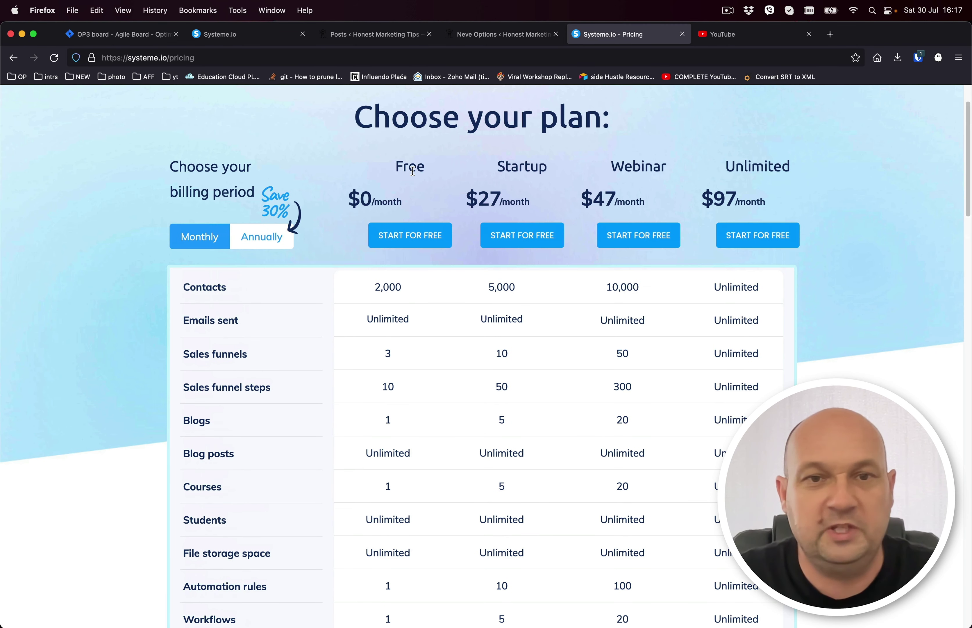
scroll(412, 170, "down", 5)
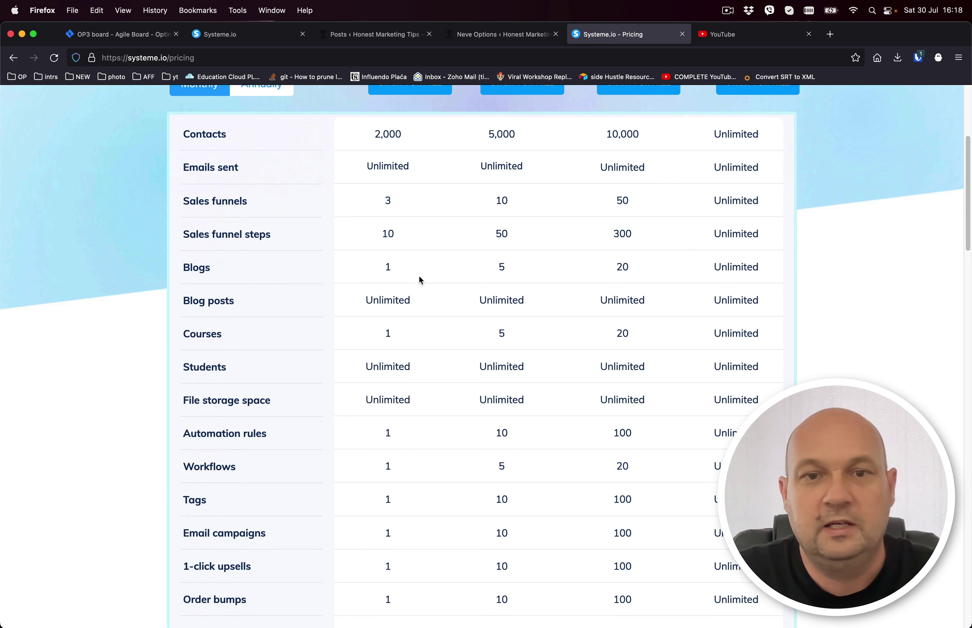
scroll(419, 274, "down", 7)
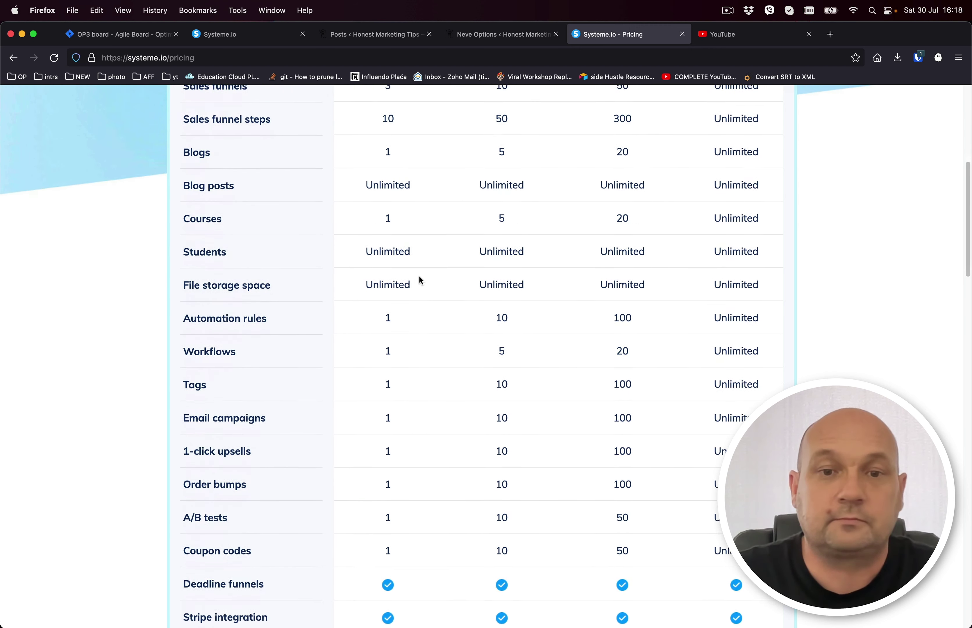
scroll(417, 274, "up", 10)
scroll(419, 279, "up", 2)
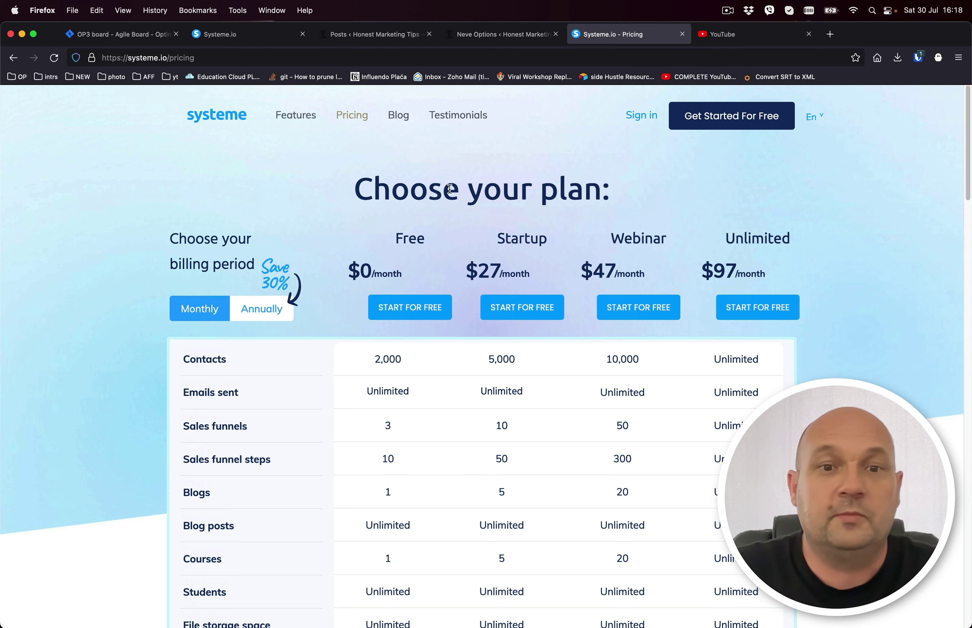
scroll(451, 194, "down", 1)
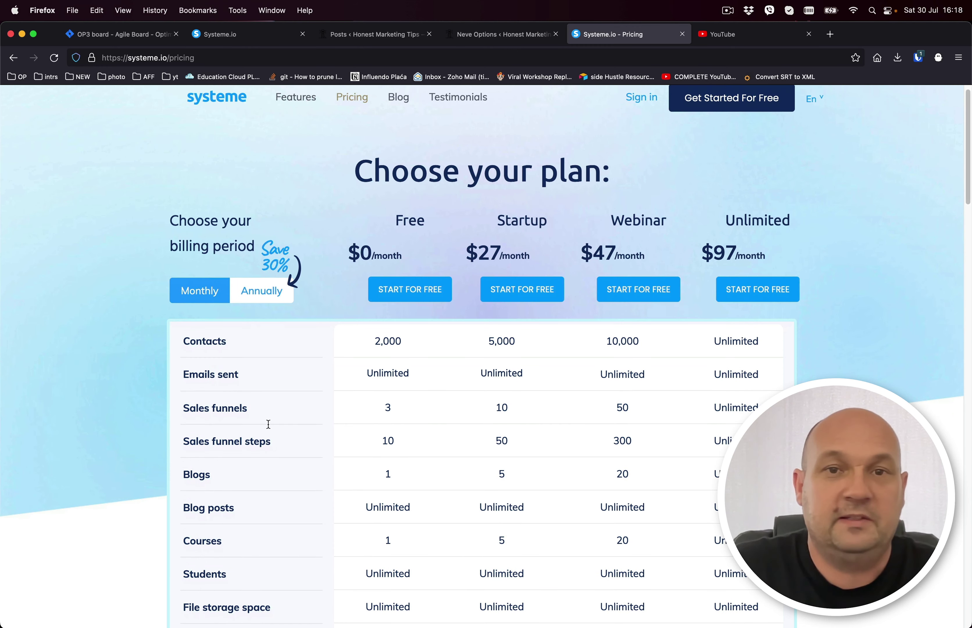
left_click(394, 35)
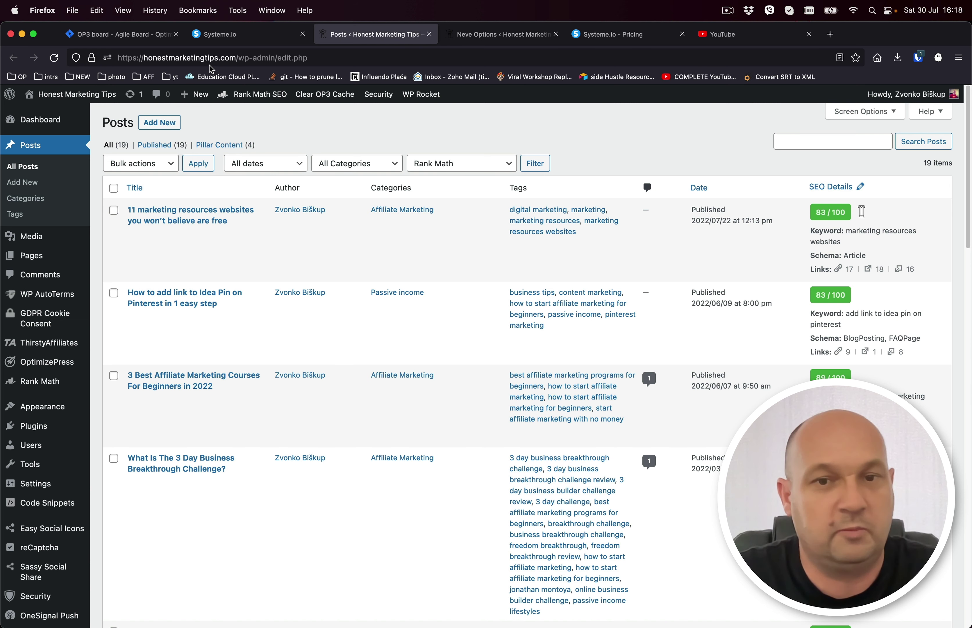
Return to the Systeme.io pricing page with its Free, $27, $47 and $97 plans.
left_click(607, 41)
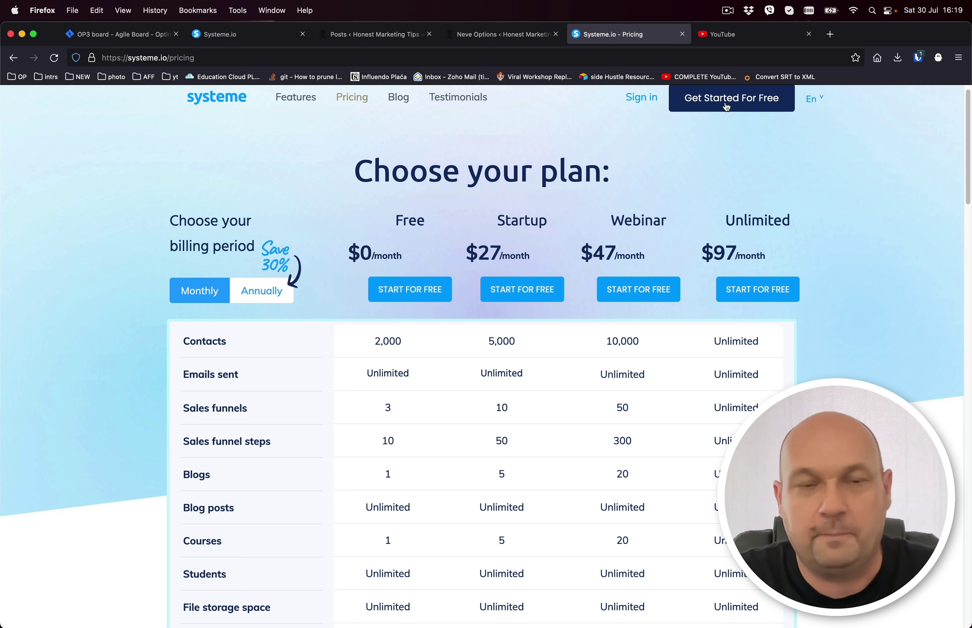
From the Systeme.io dashboard's Funnels list, open the '15 days challenge' funnel.
left_click(246, 36)
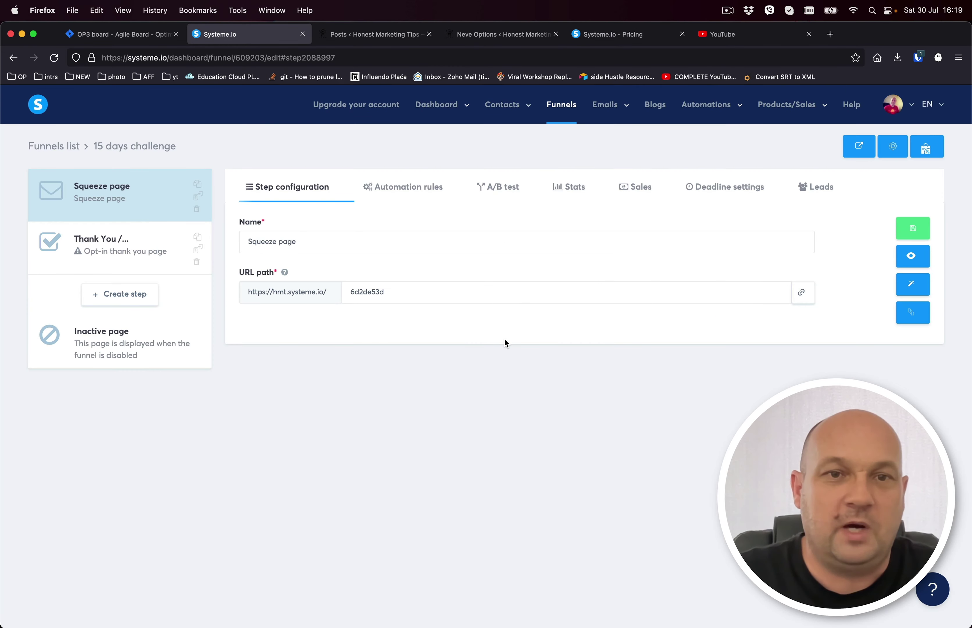
left_click(39, 106)
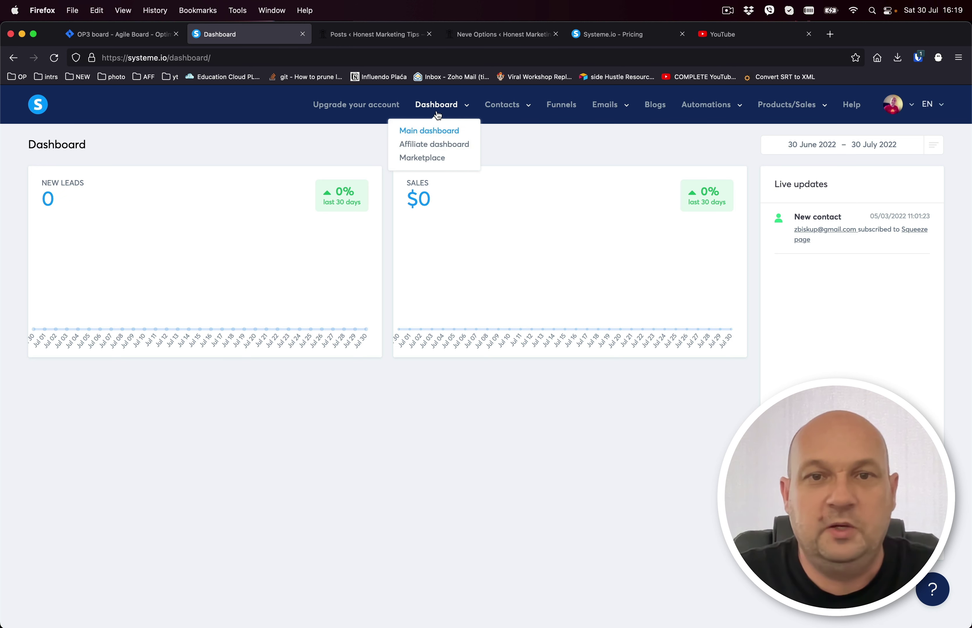
left_click(568, 109)
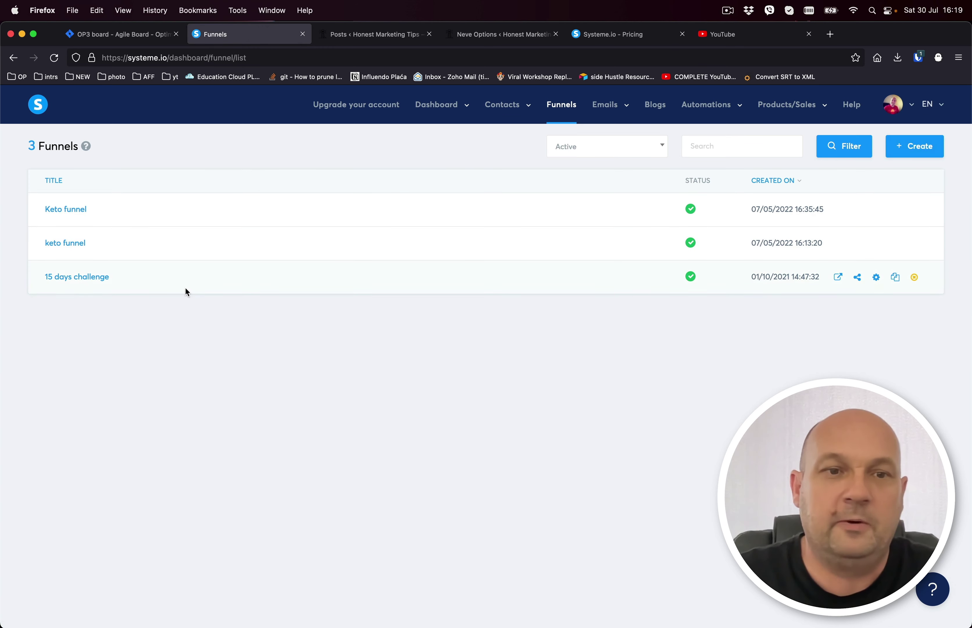
left_click(95, 278)
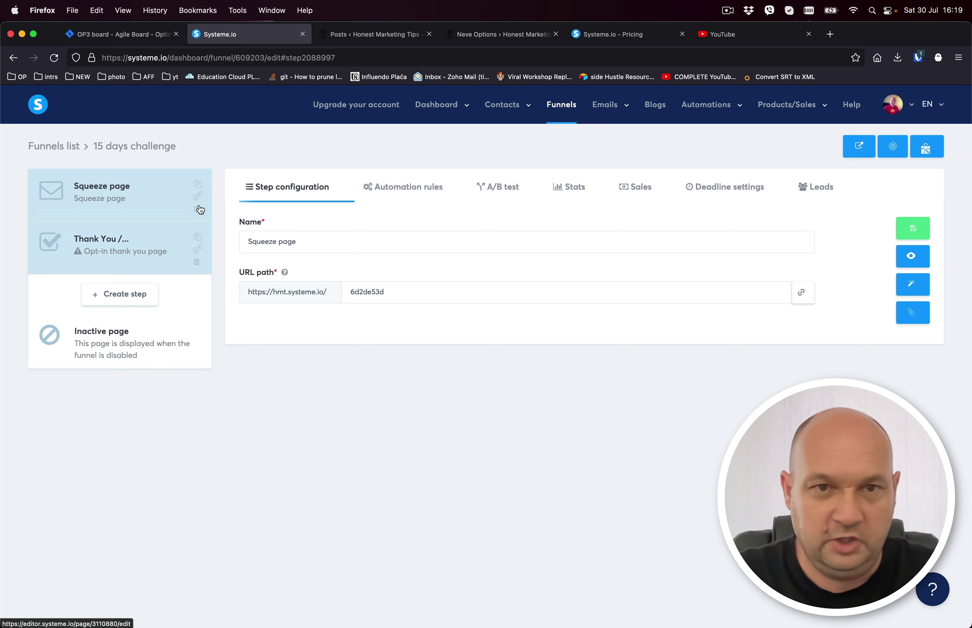
Add a funnel step named 'Inline form' of type Inline form and browse its templates.
left_click(126, 294)
type("In")
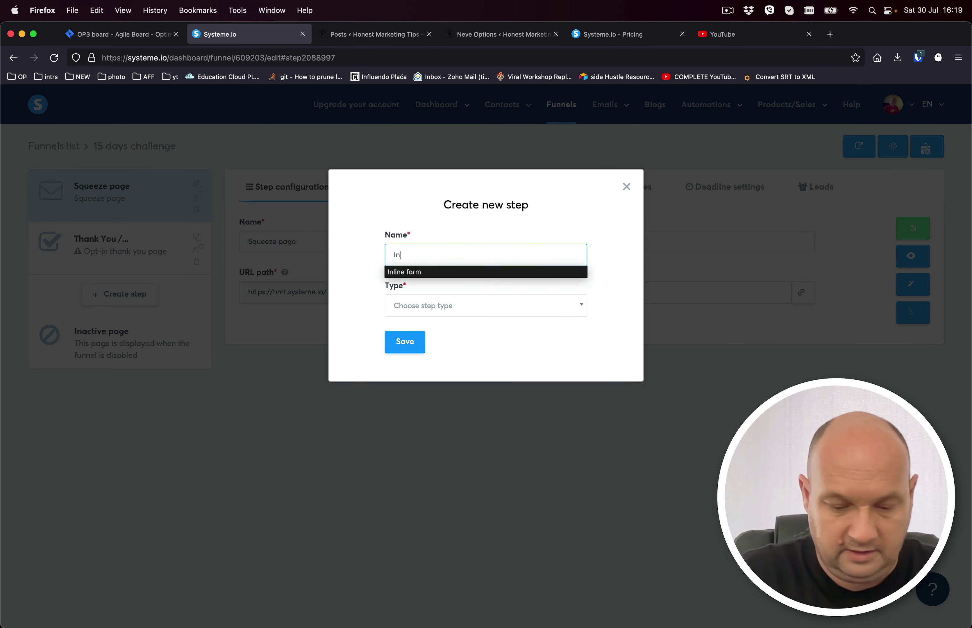
type("li")
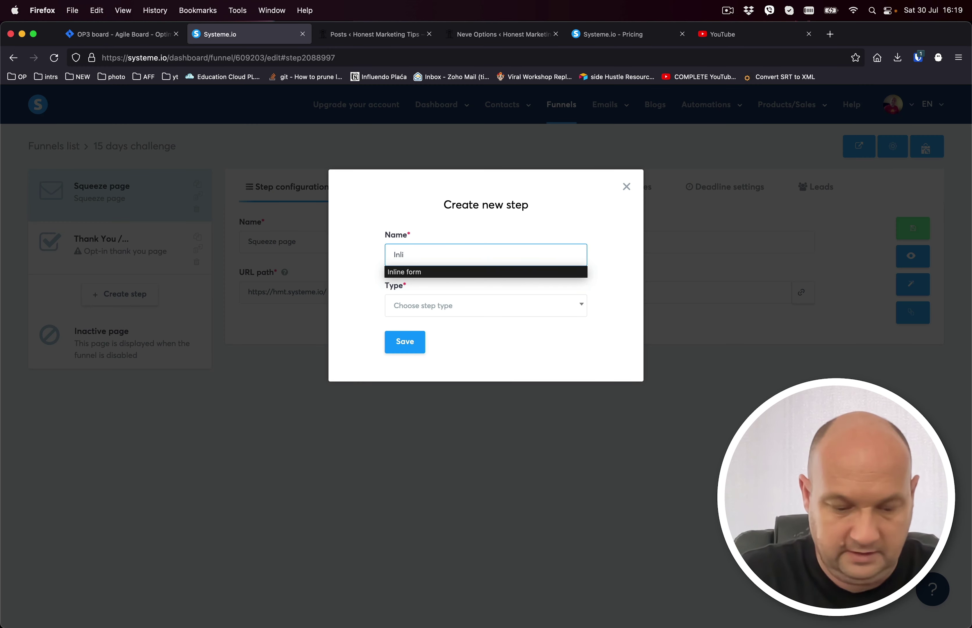
type("ne form")
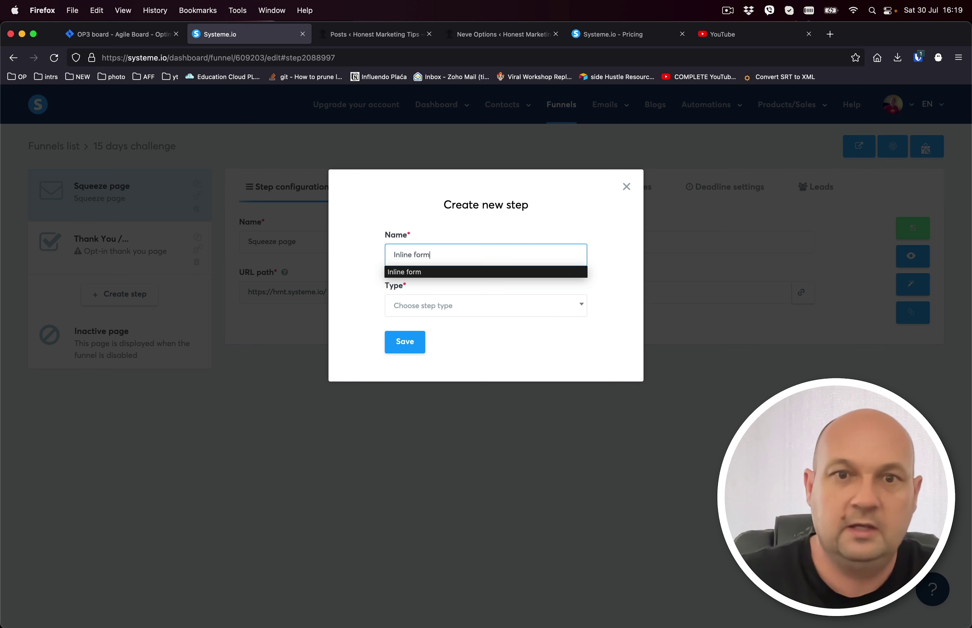
left_click(447, 303)
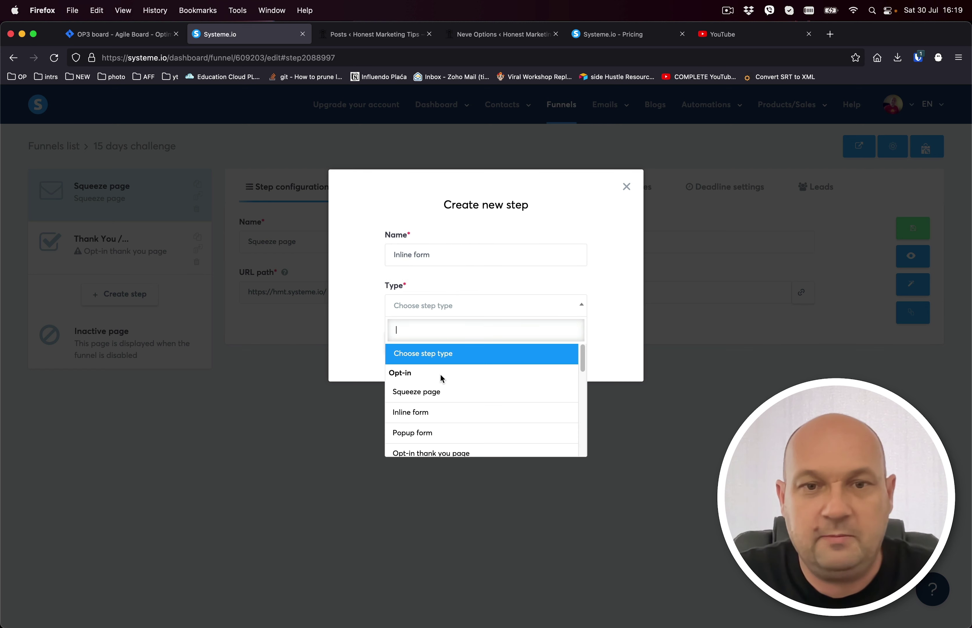
left_click(425, 413)
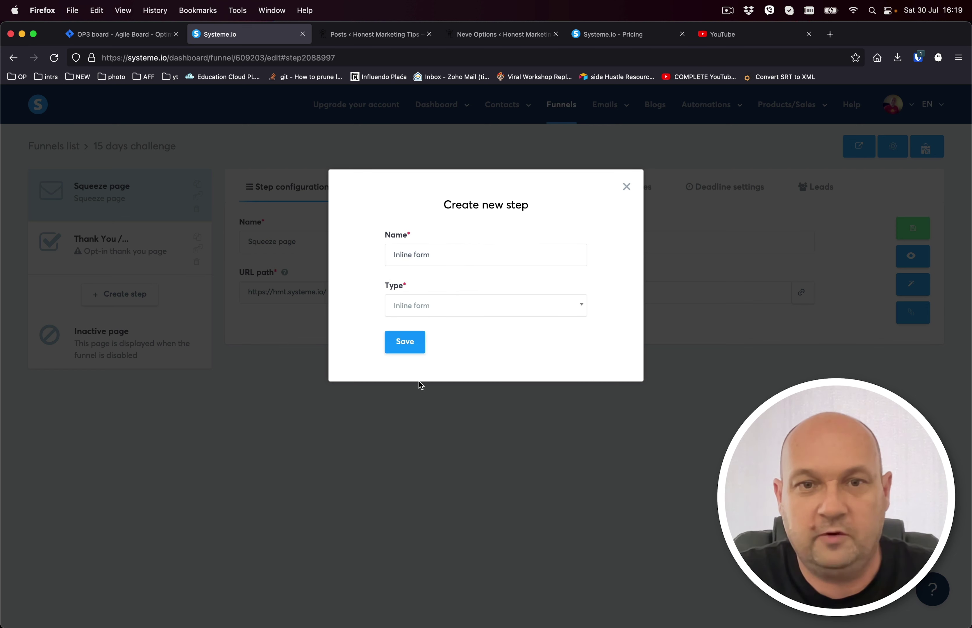
left_click(407, 342)
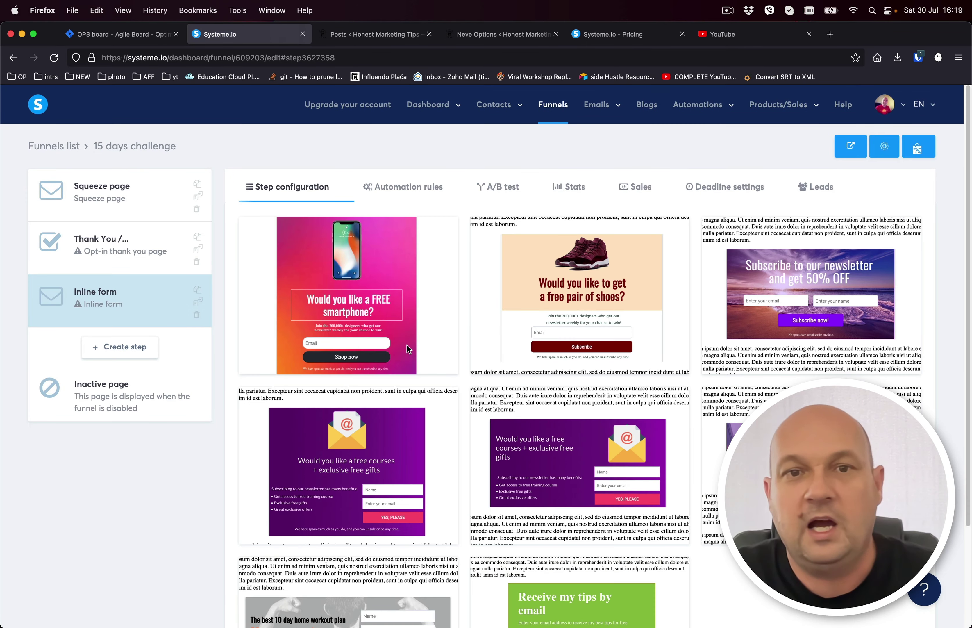
scroll(662, 439, "down", 3)
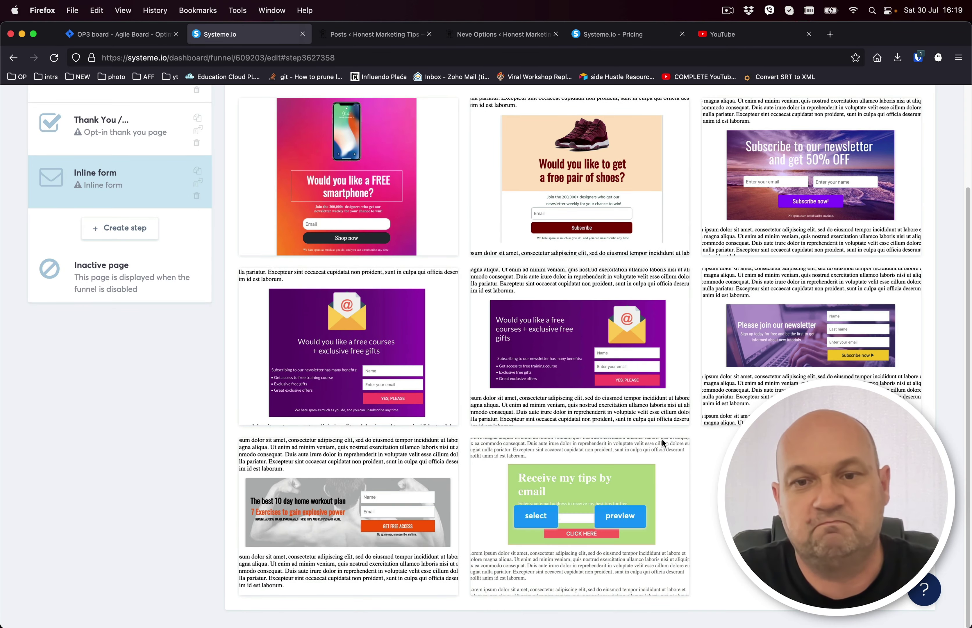
scroll(662, 439, "up", 3)
scroll(662, 439, "down", 3)
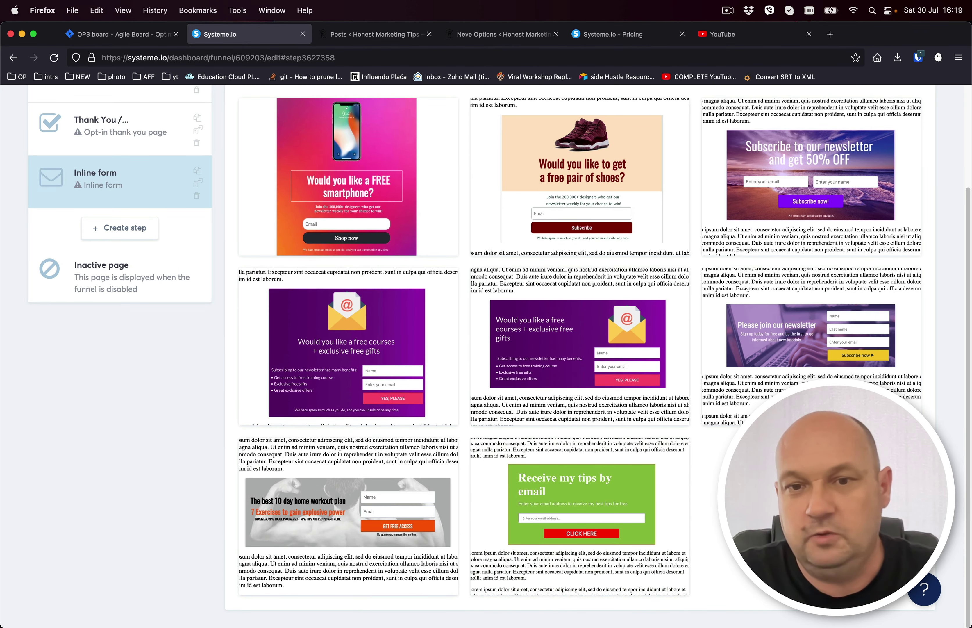
mouse_move(544, 482)
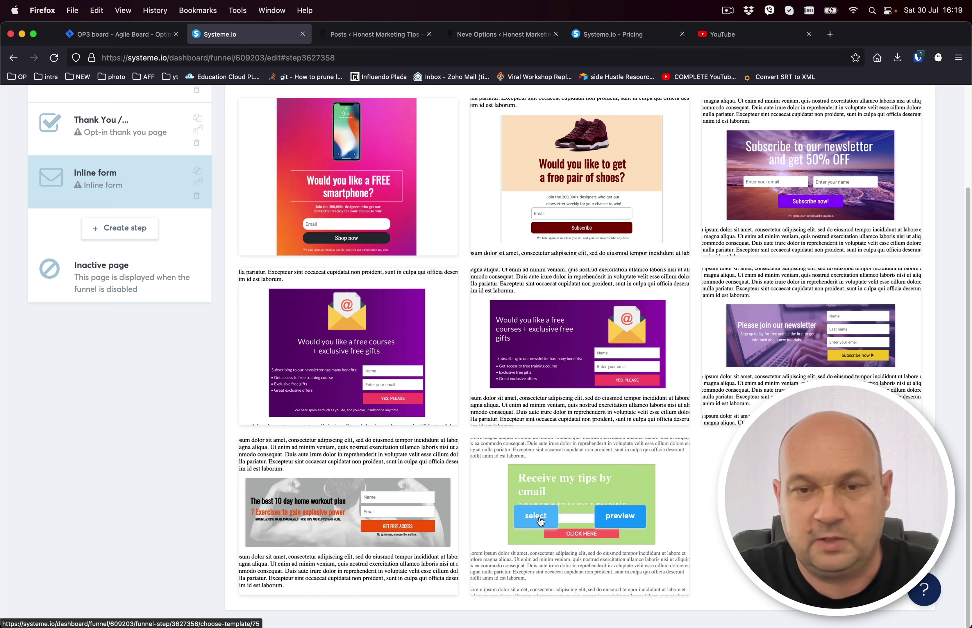
Apply the green 'Receive my tips' template and delete a stray headline character in the editor.
left_click(536, 517)
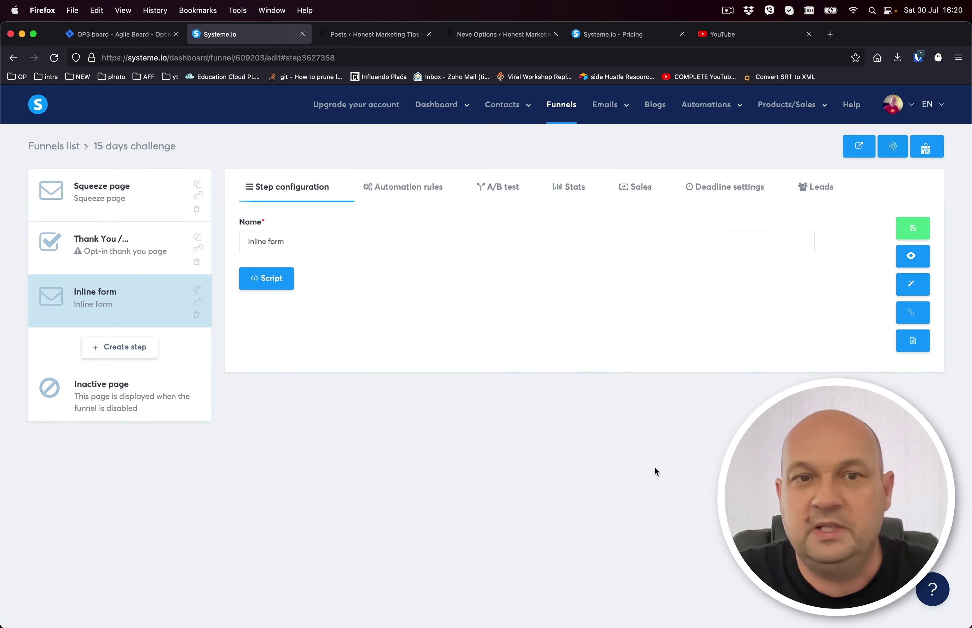
left_click(913, 286)
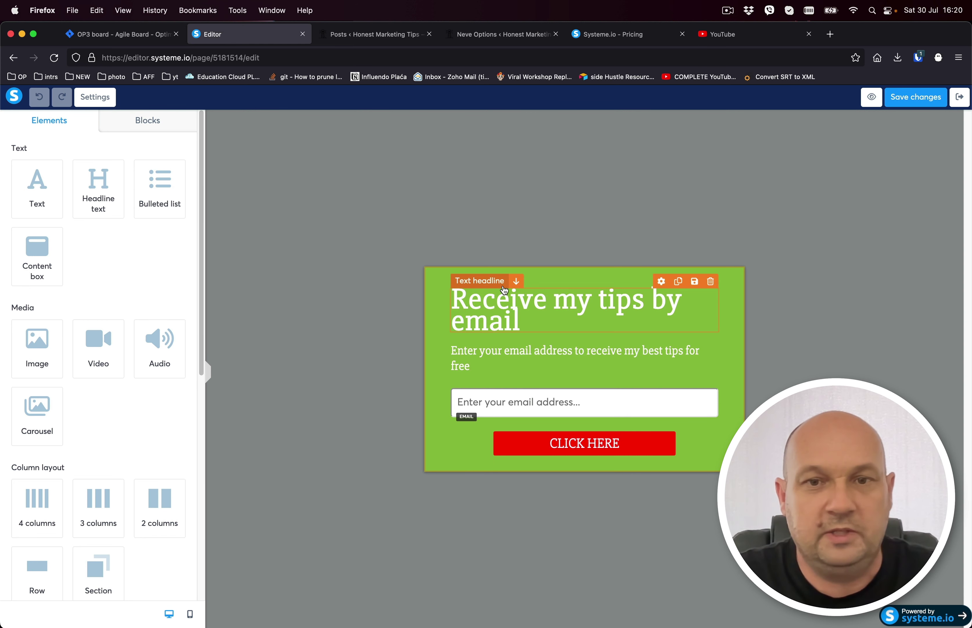
left_click(519, 298)
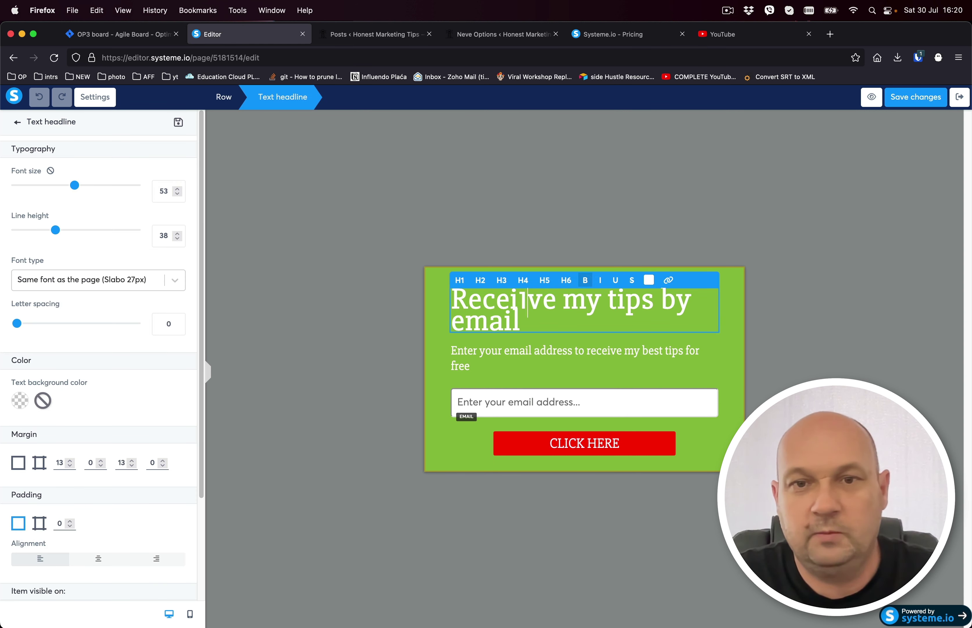
key("BackSpace")
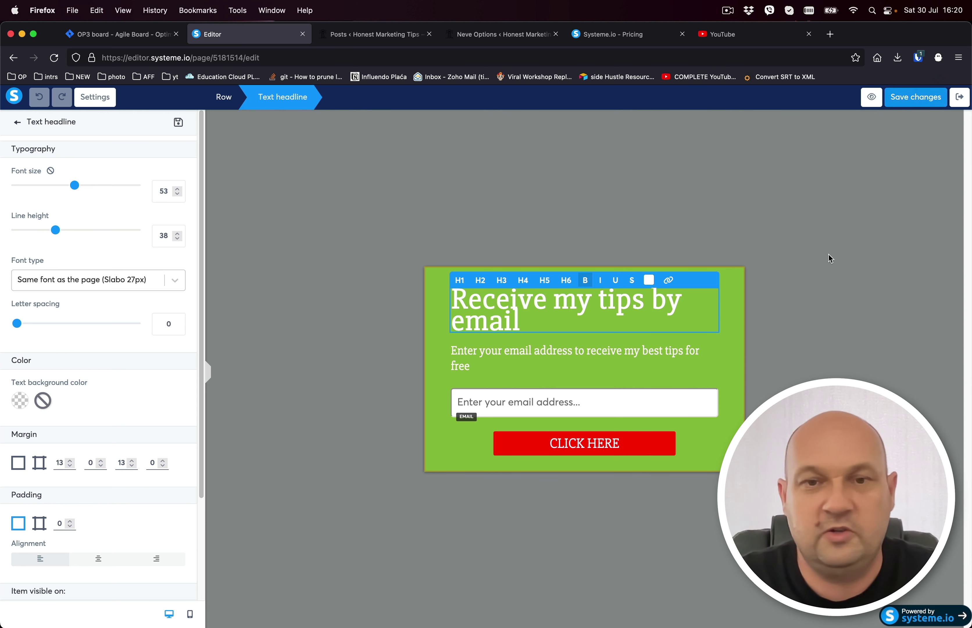
left_click(589, 252)
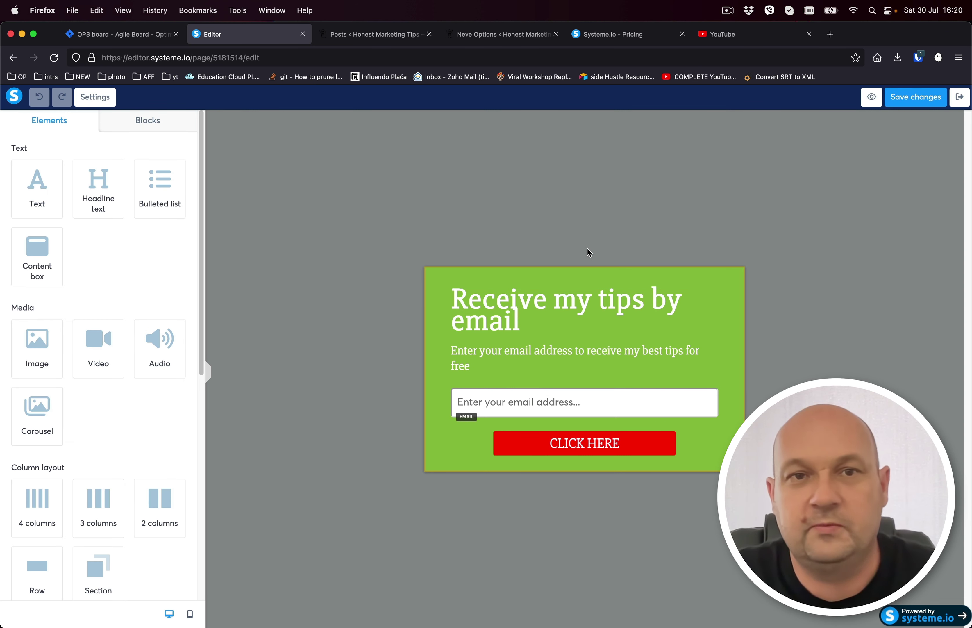
View the Neve Customizer's general typography: Poppins body font at size 18.
left_click(384, 39)
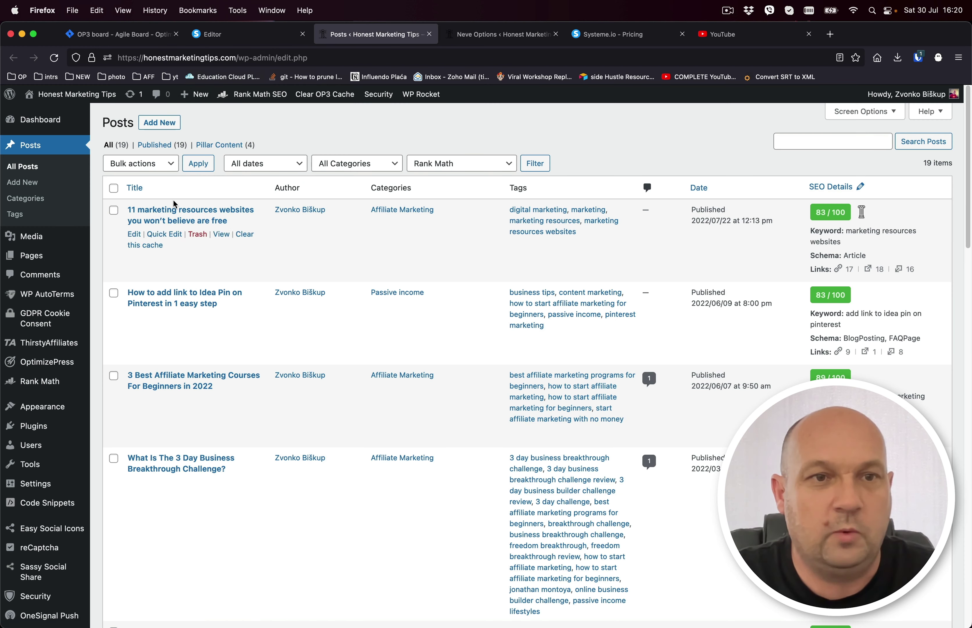
mouse_move(155, 311)
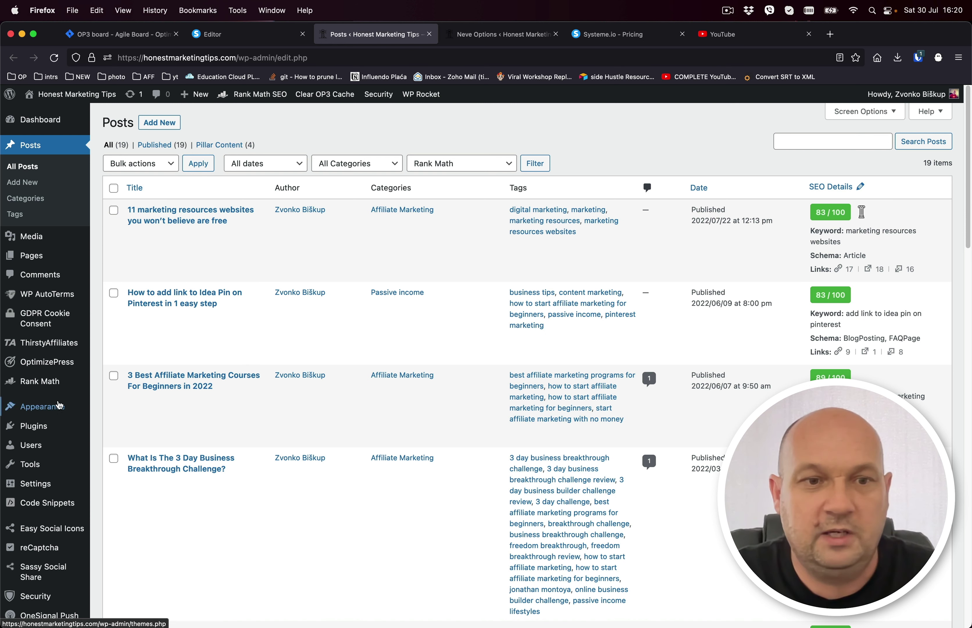
mouse_move(61, 406)
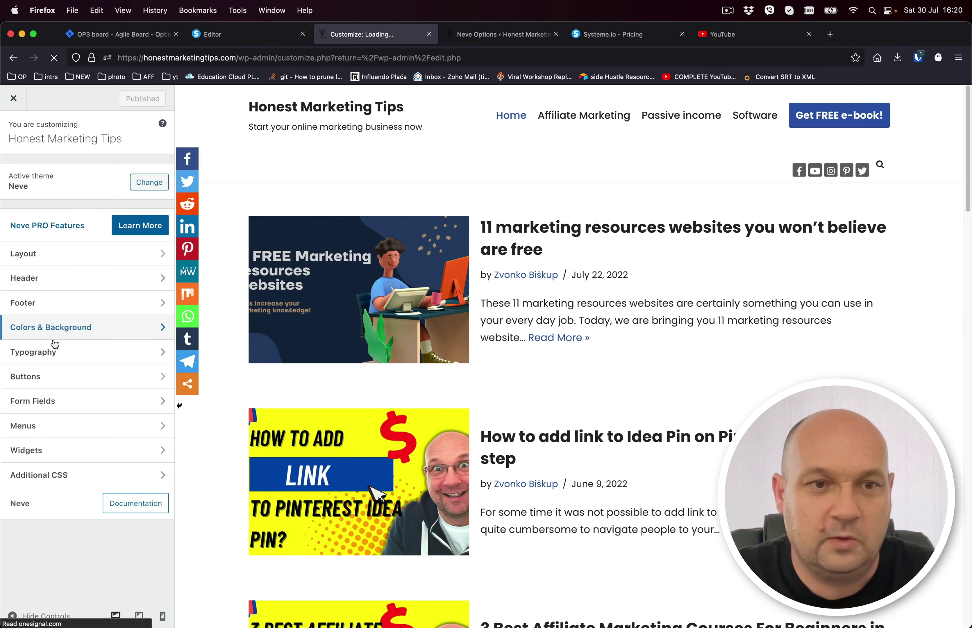
left_click(49, 352)
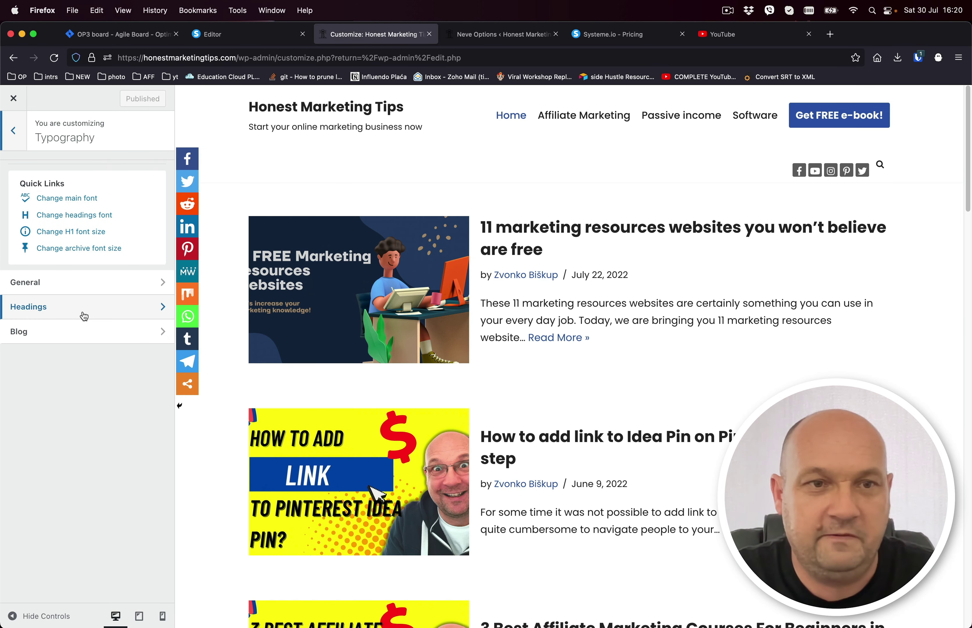
left_click(76, 198)
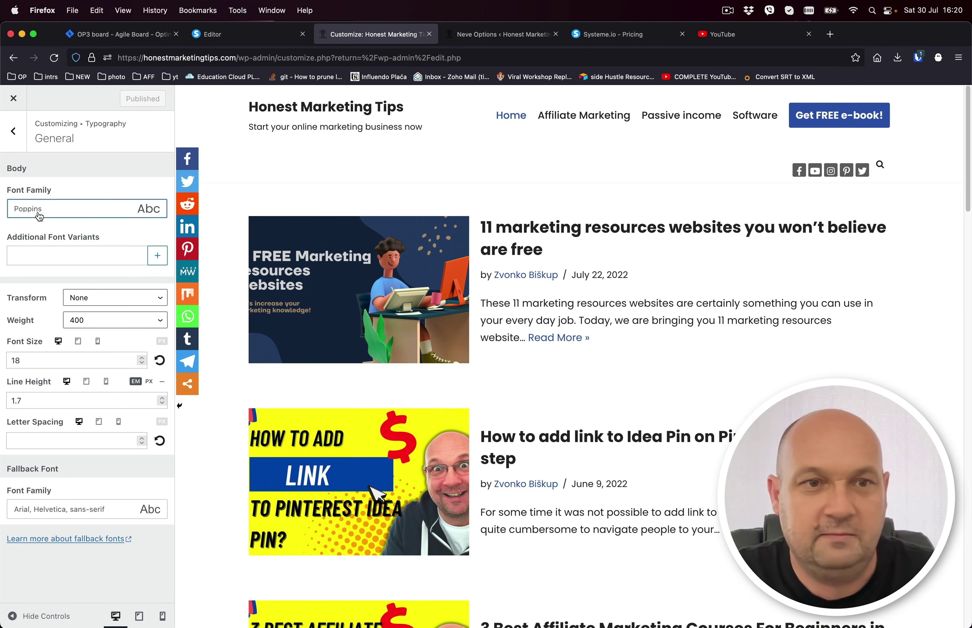
Change the page's default typography from Slabo 27px to Poppins in Page settings.
key("ctrl+shift+Tab")
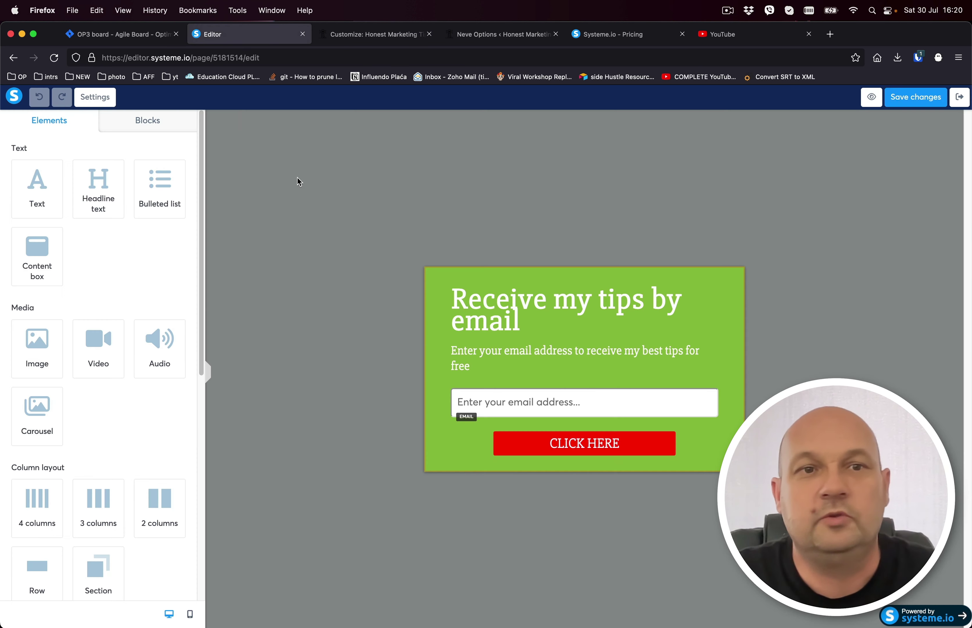
left_click(98, 100)
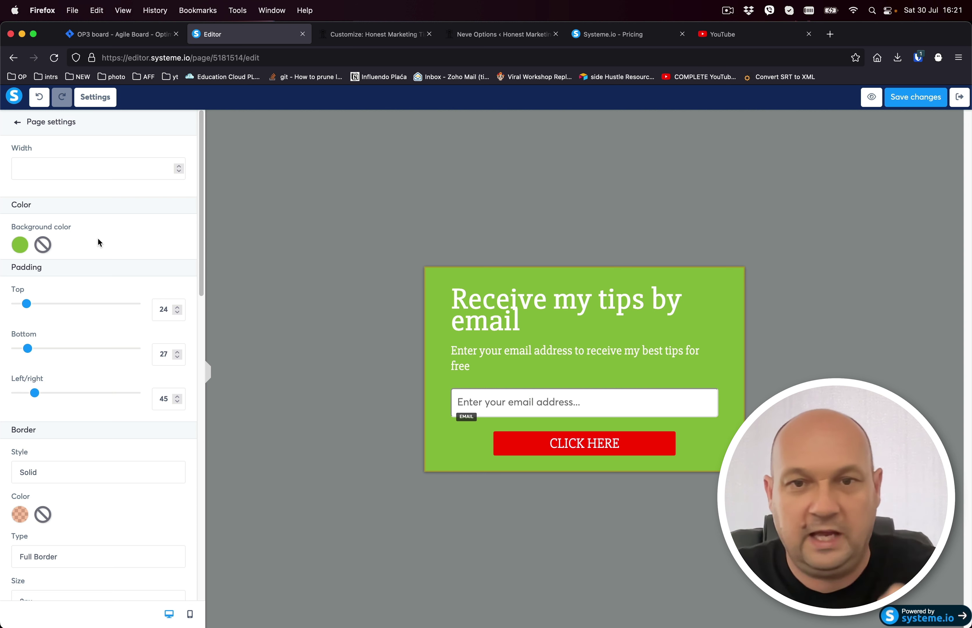
scroll(98, 239, "down", 3)
scroll(97, 237, "up", 4)
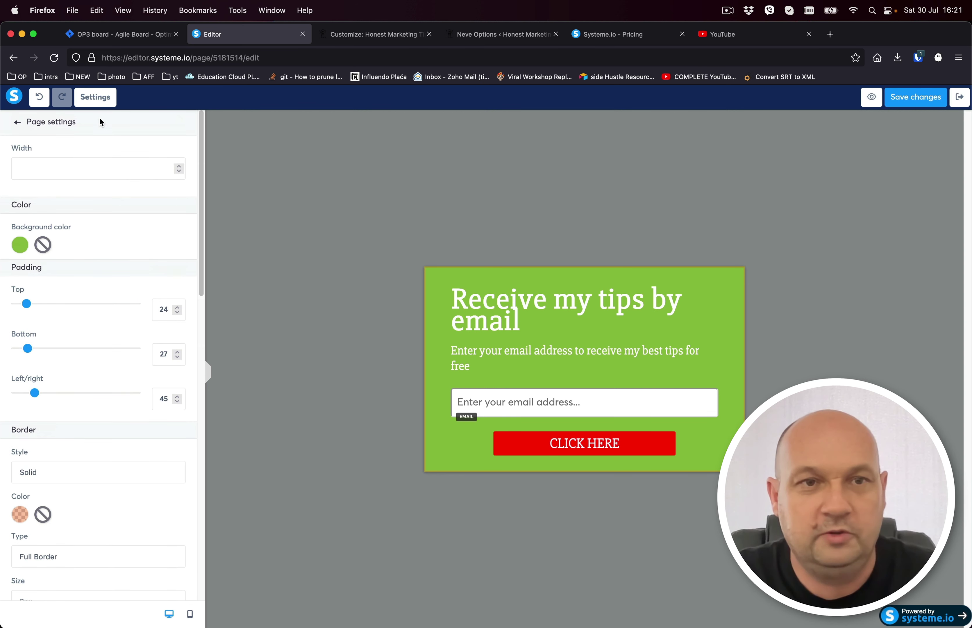
scroll(100, 284, "down", 7)
scroll(100, 286, "down", 4)
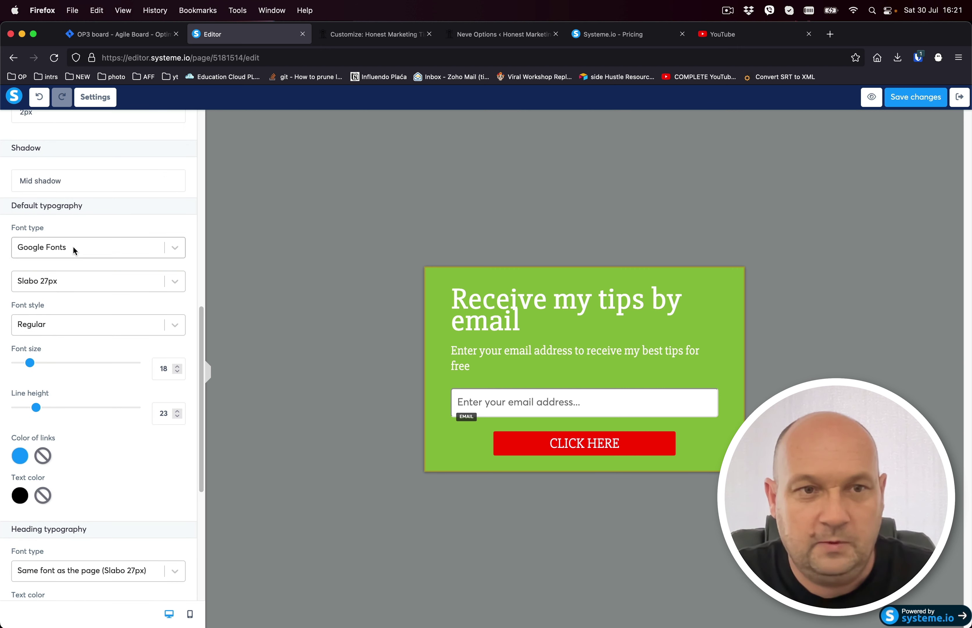
left_click(72, 283)
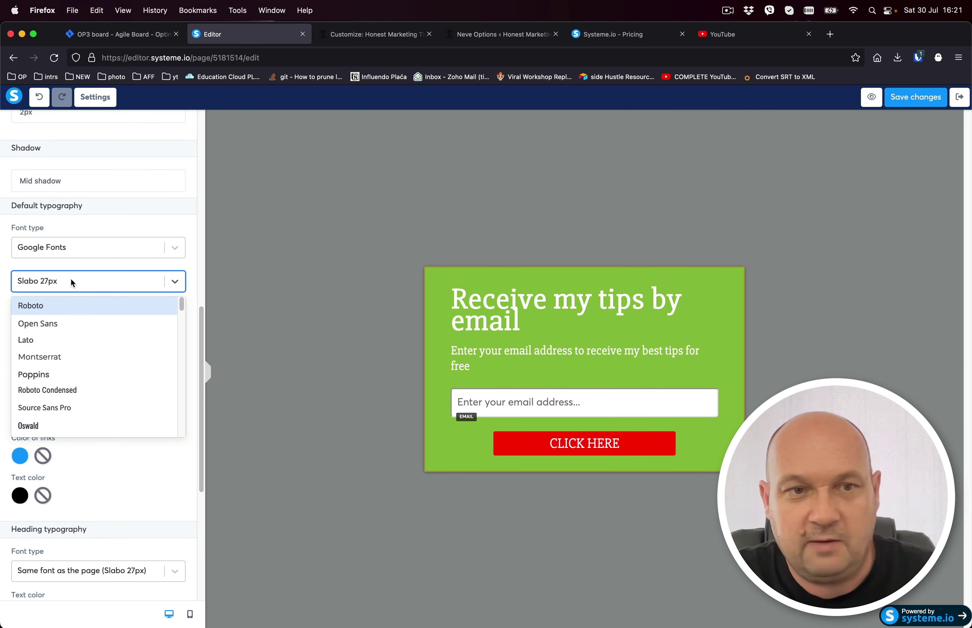
type("pop")
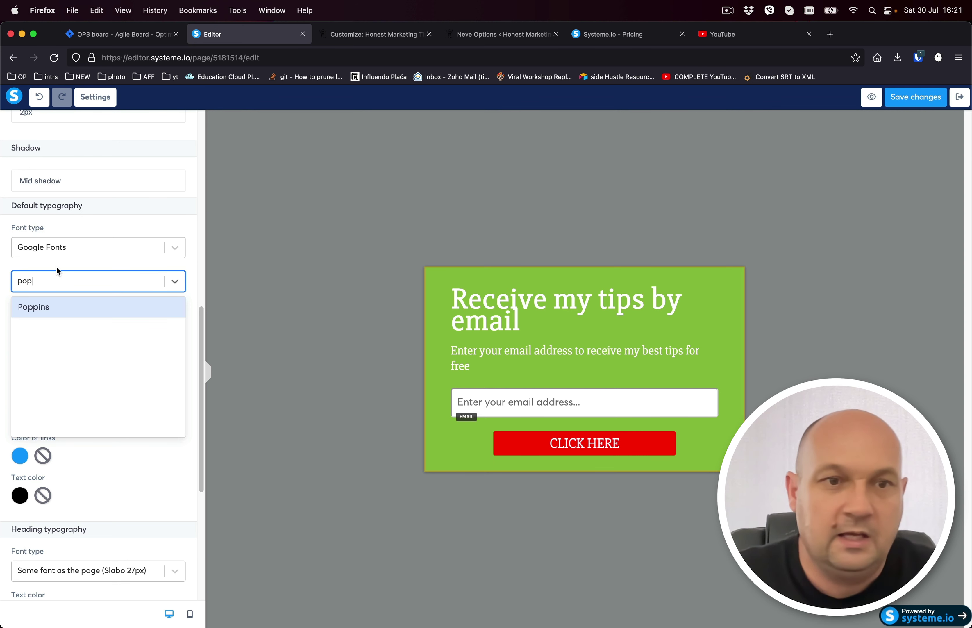
left_click(55, 307)
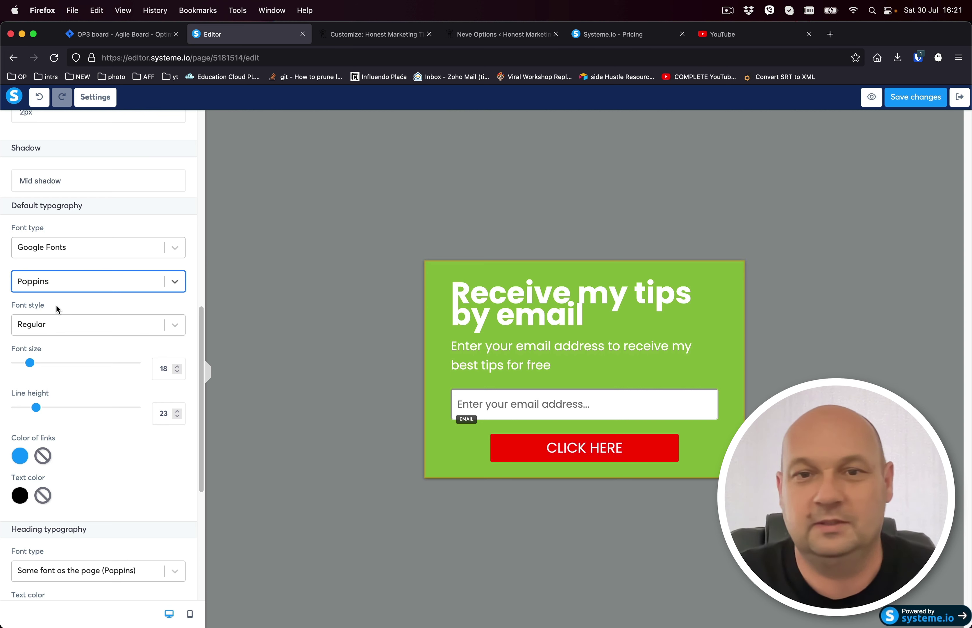
scroll(74, 422, "down", 5)
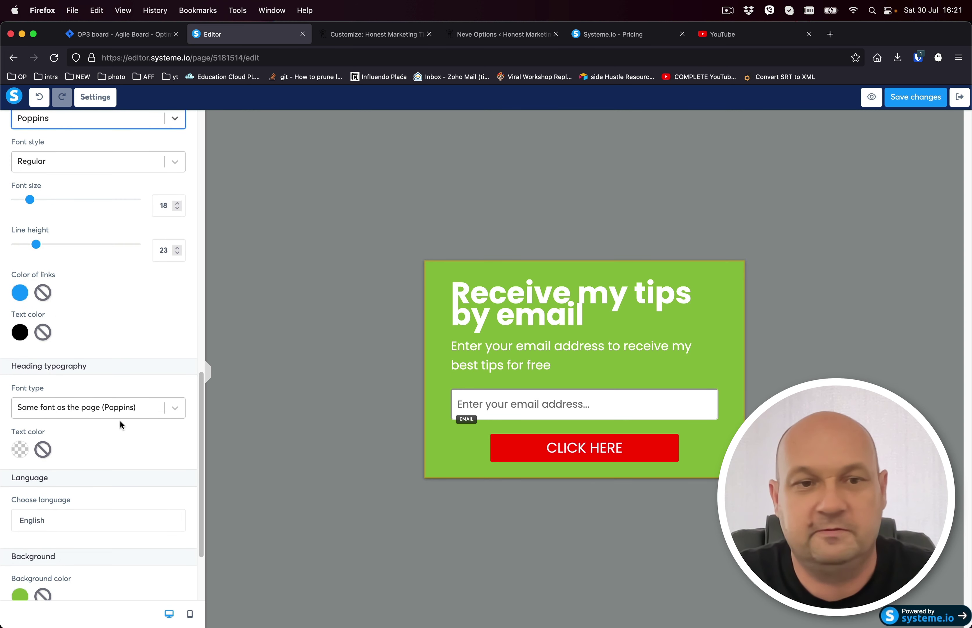
scroll(121, 425, "up", 10)
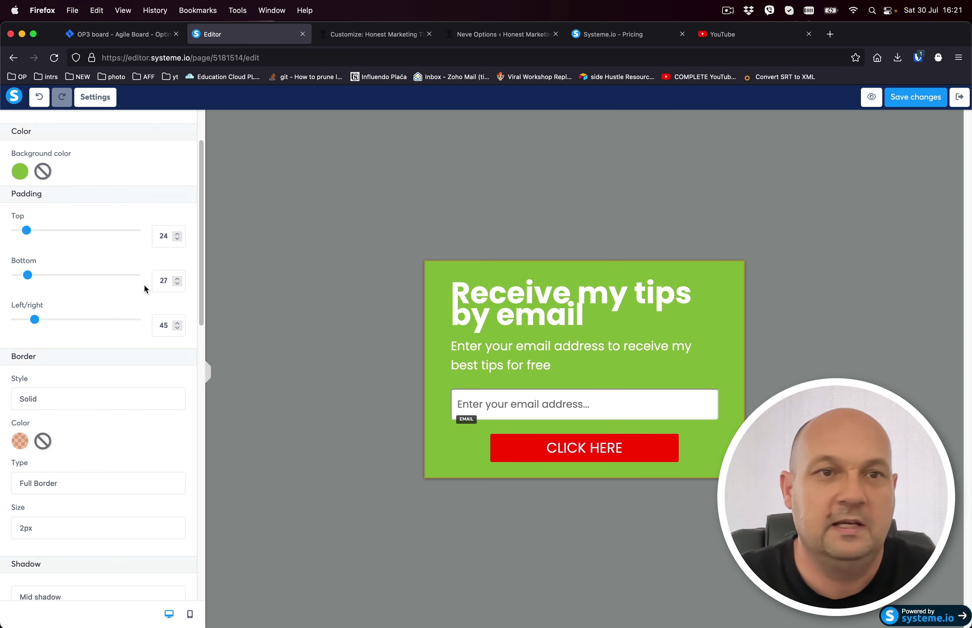
scroll(98, 173, "up", 2)
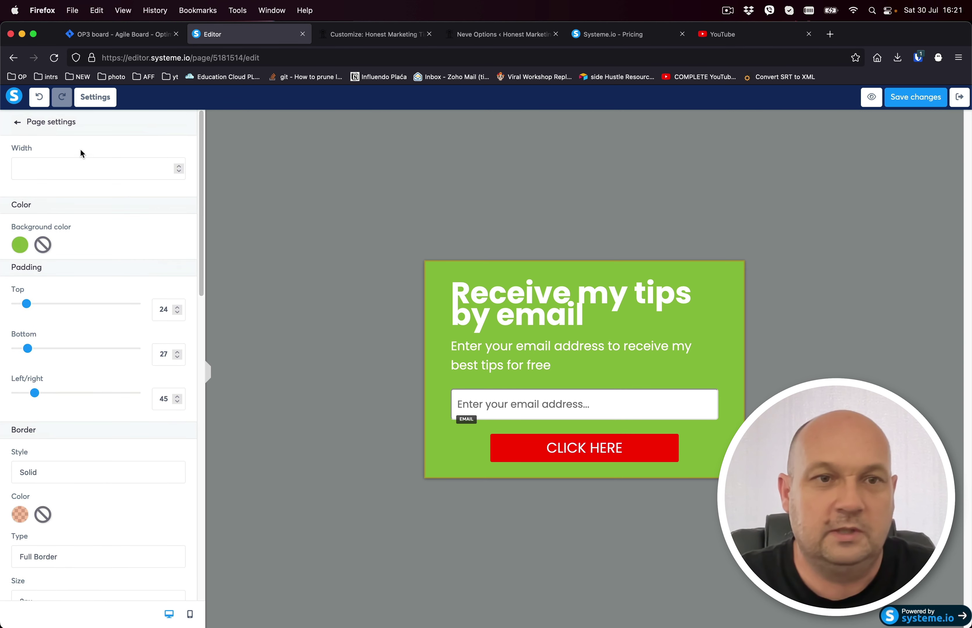
Raise the 'Receive my tips by email' headline's line height from 38 to 55.
left_click(18, 122)
left_click(516, 301)
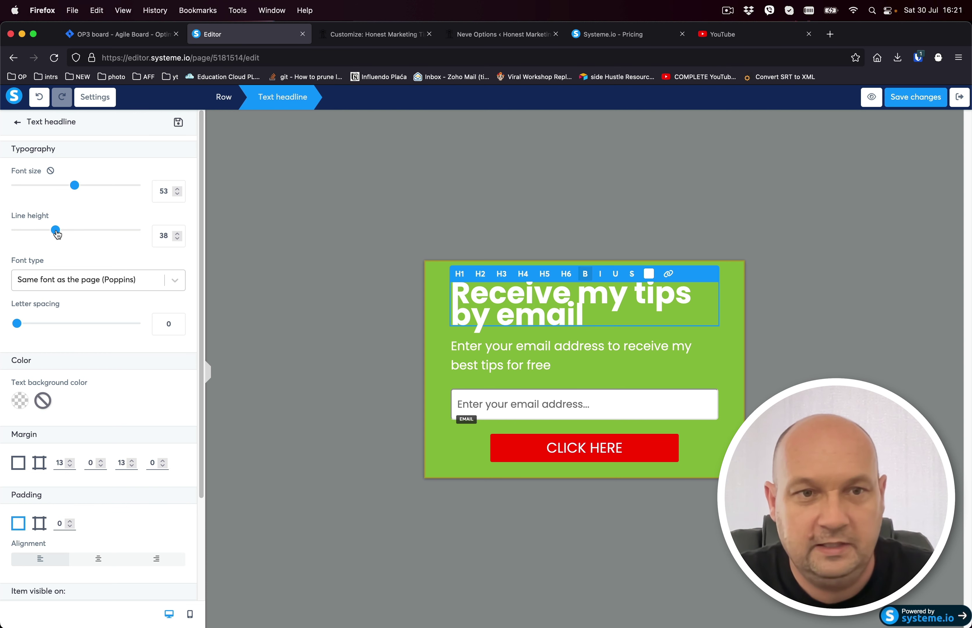
left_click_drag(56, 230, 78, 231)
Compare with the WordPress Customizer's font settings, then return to the Systeme.io editor.
left_click(742, 276)
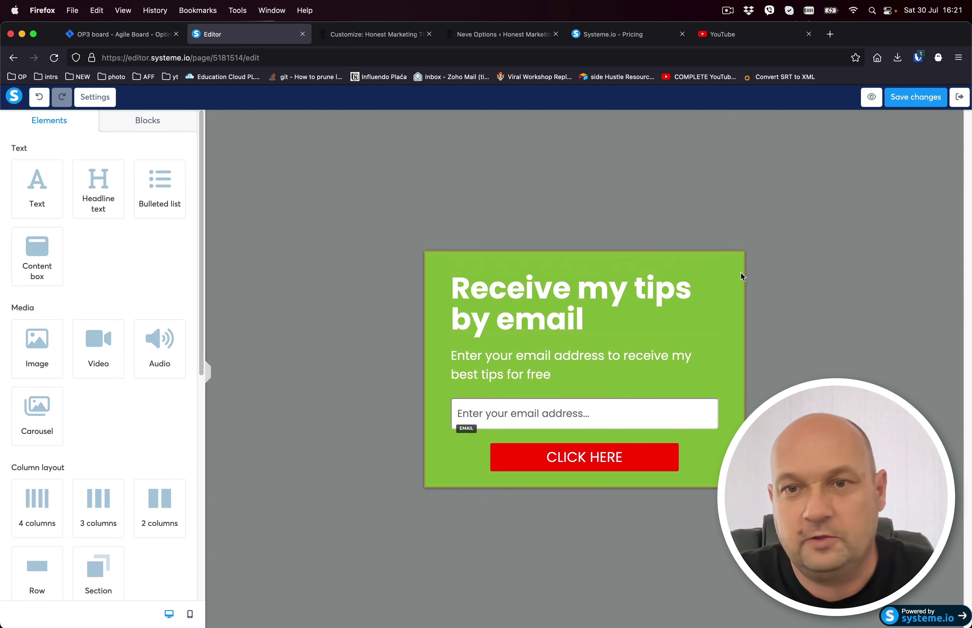
left_click(376, 40)
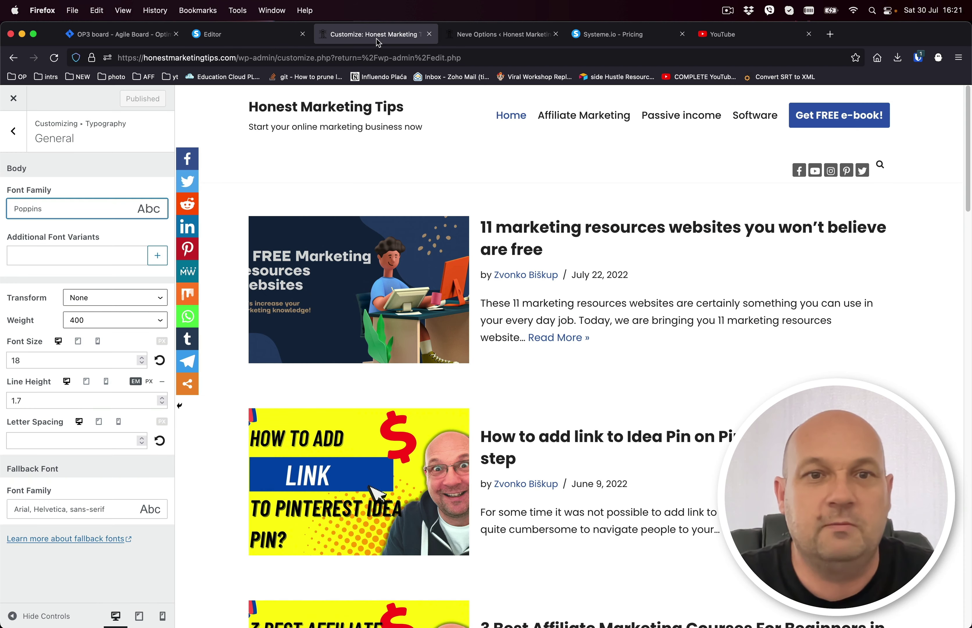
left_click(250, 40)
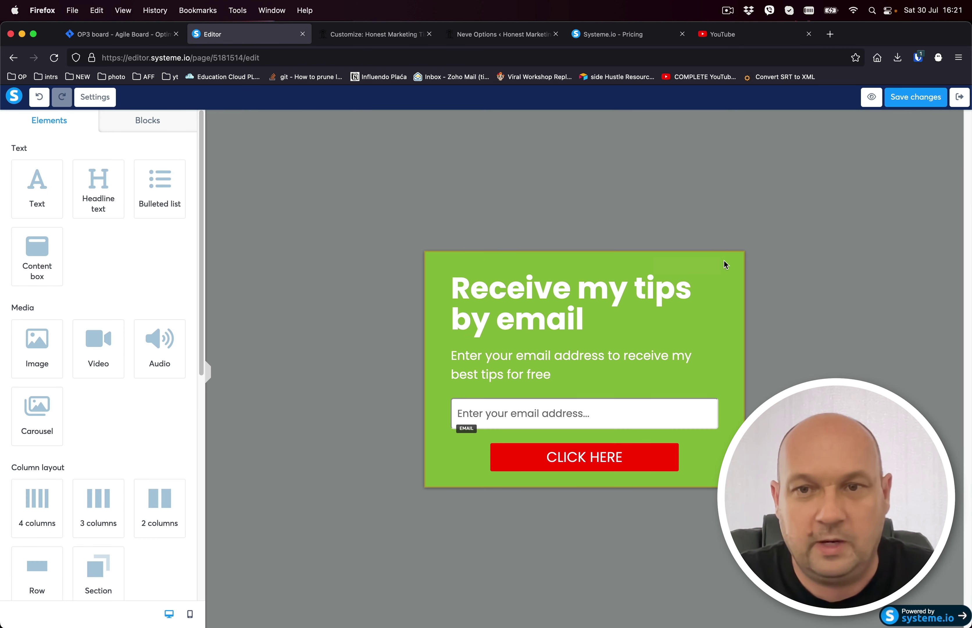
Change the page background colour from green to black (000000).
left_click(114, 99)
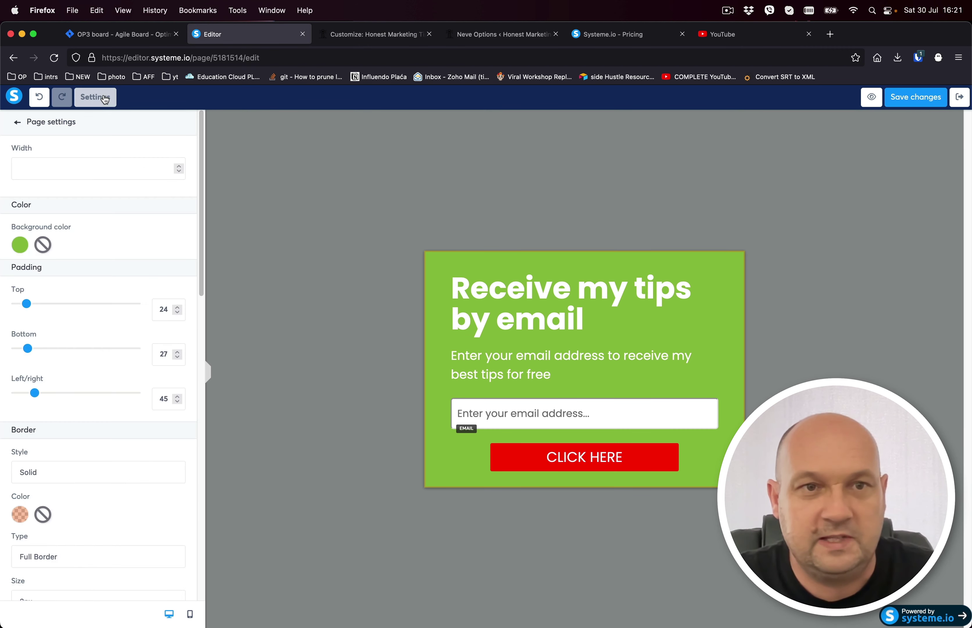
left_click(19, 244)
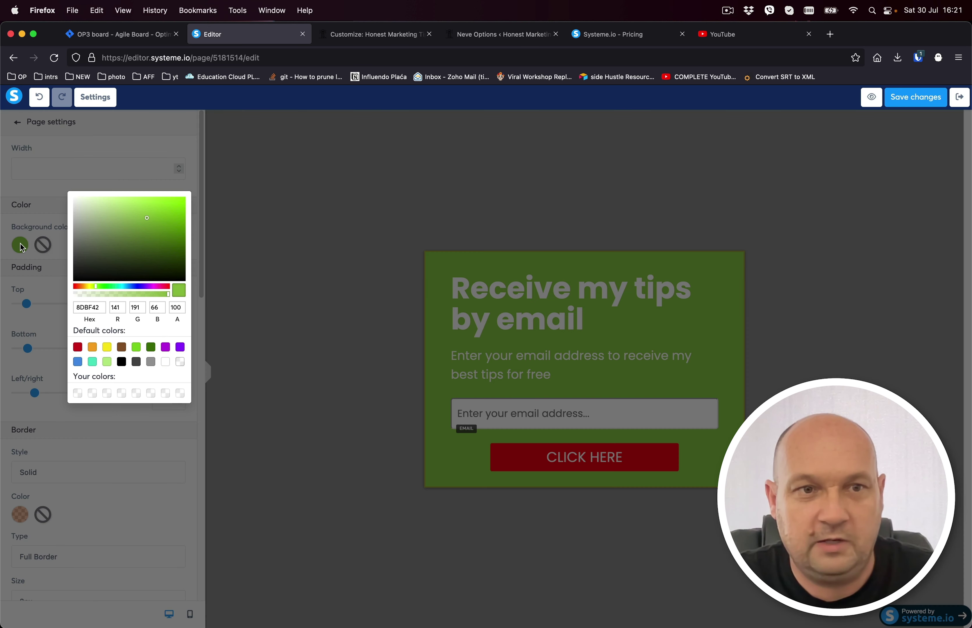
left_click(166, 363)
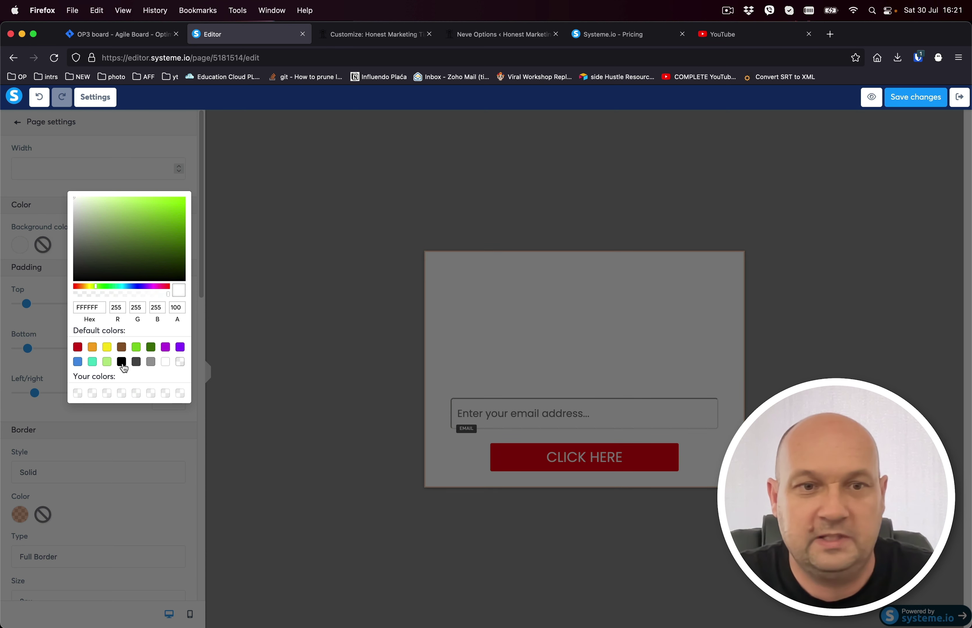
left_click(122, 361)
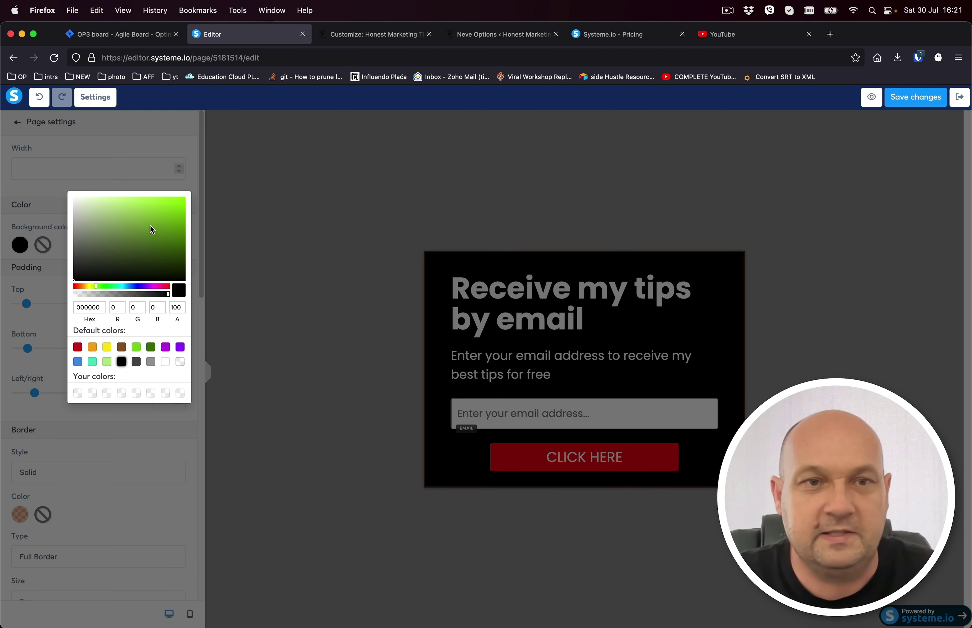
left_click(57, 248)
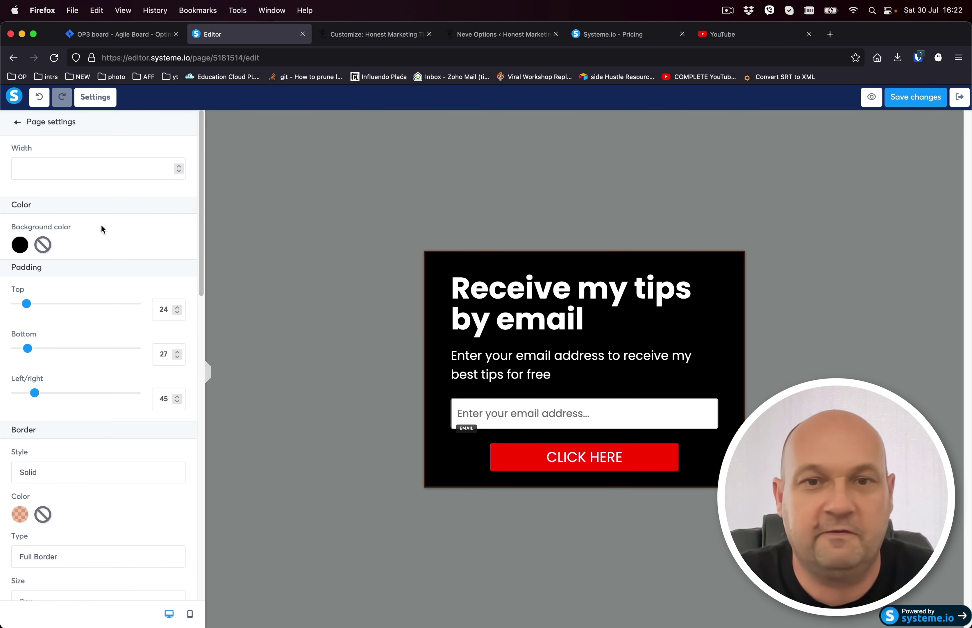
Duplicate the form's email input field.
left_click(549, 295)
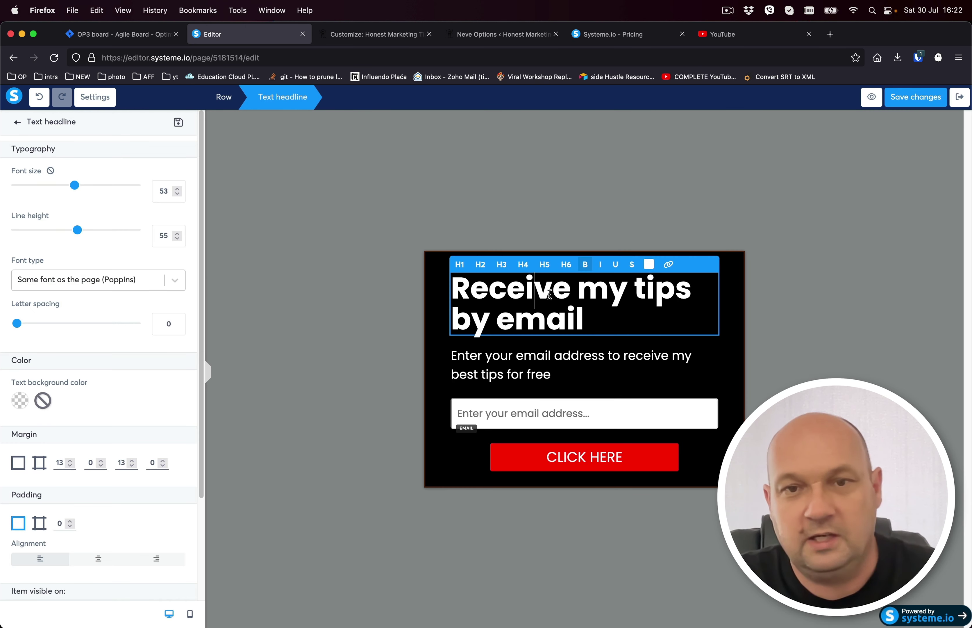
double_click(549, 294)
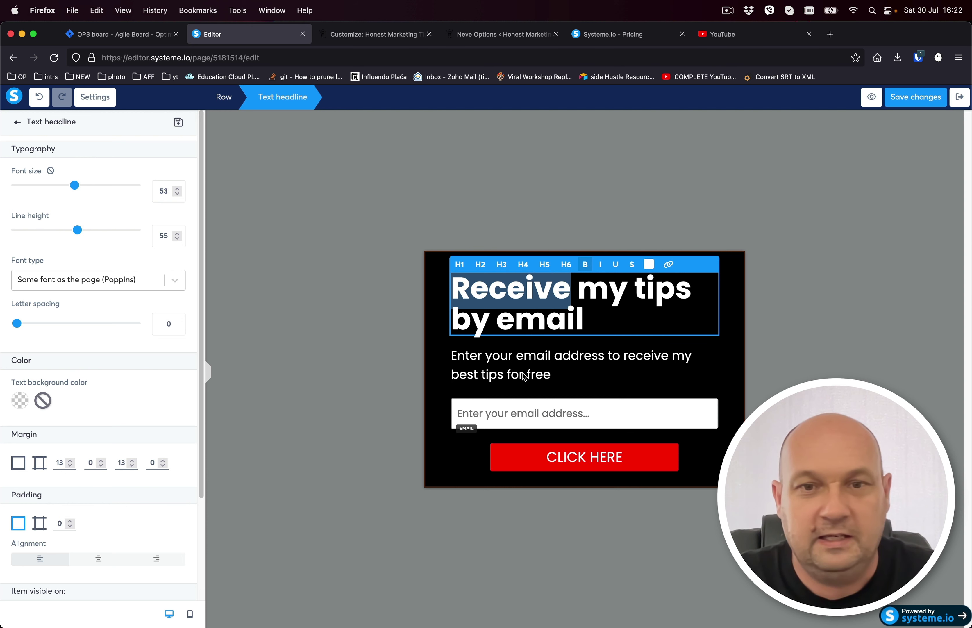
left_click(547, 413)
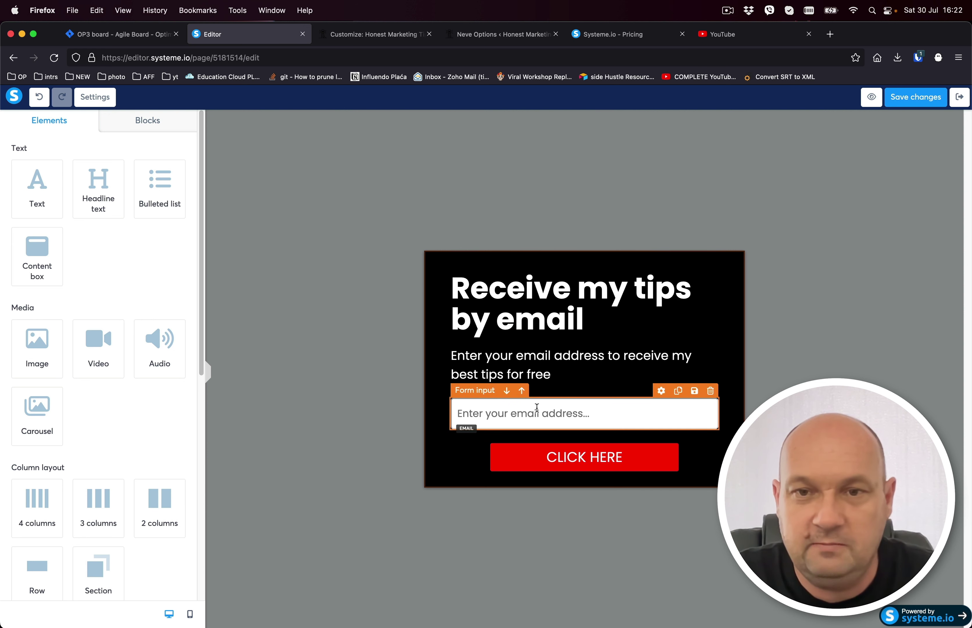
left_click(677, 391)
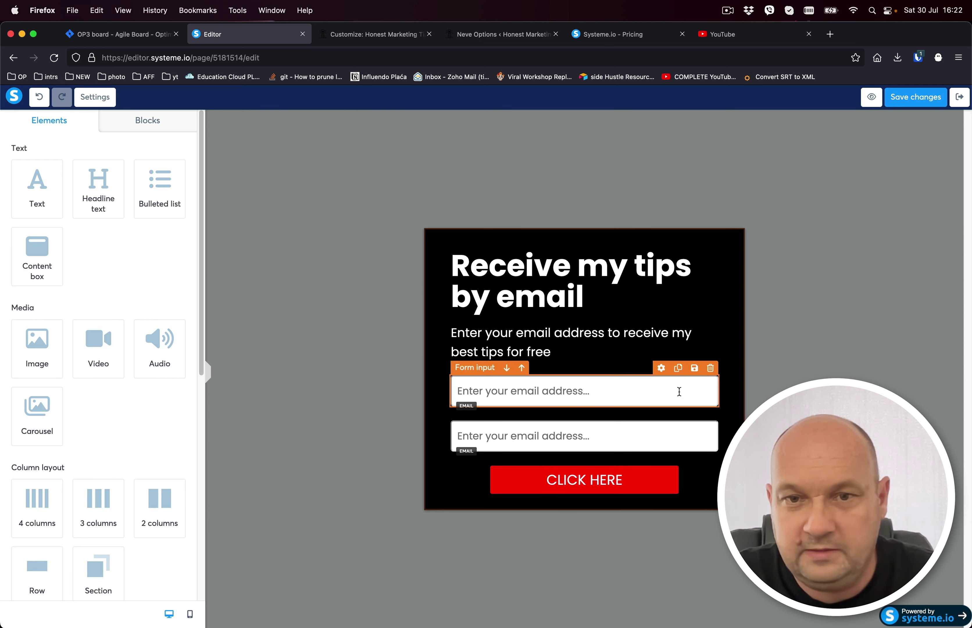
Make the first field a First name input with placeholder 'Enter your first name', then exit.
left_click(549, 393)
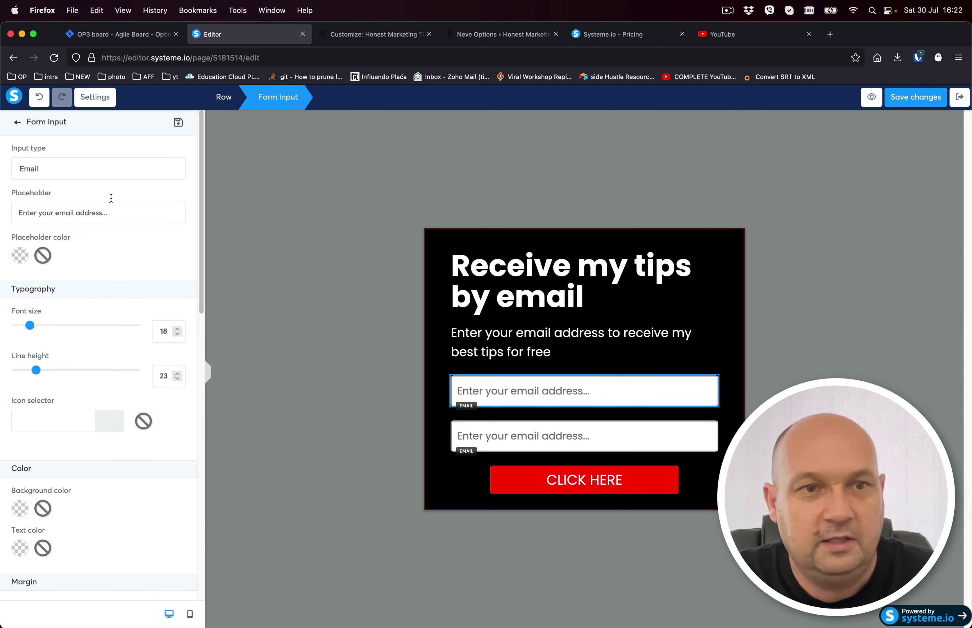
left_click(542, 389)
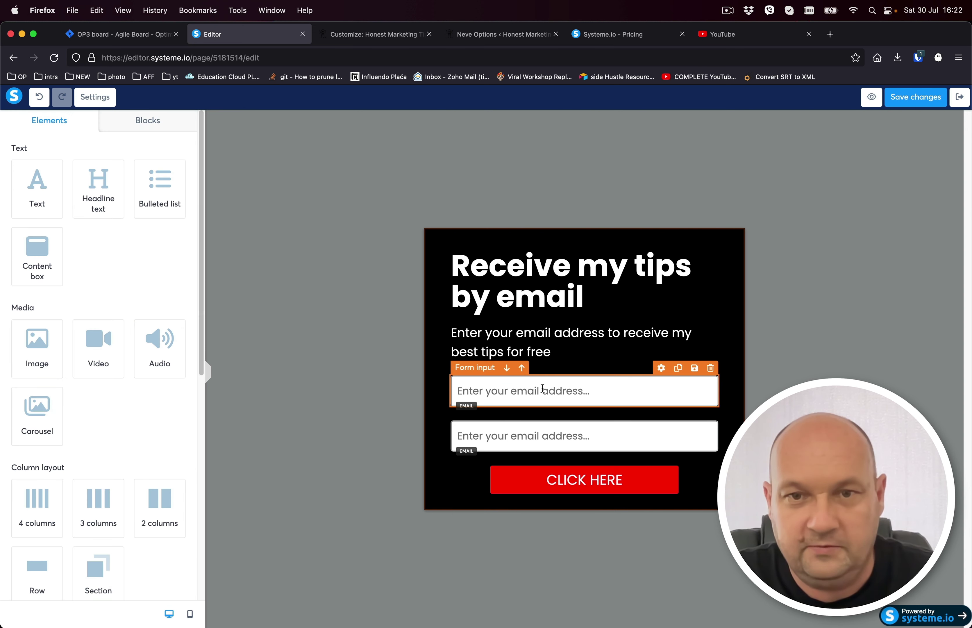
left_click(569, 391)
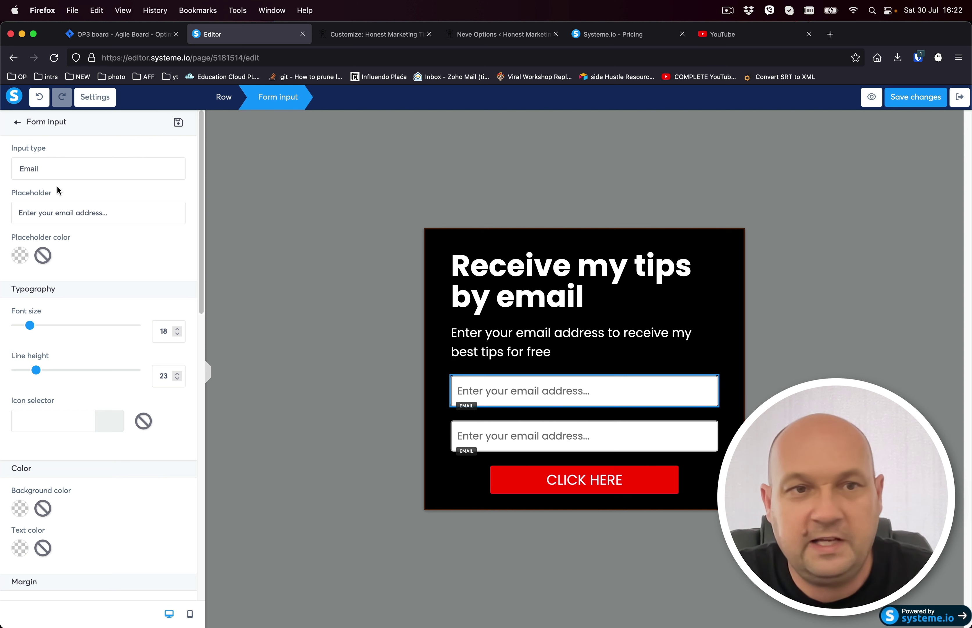
left_click(44, 171)
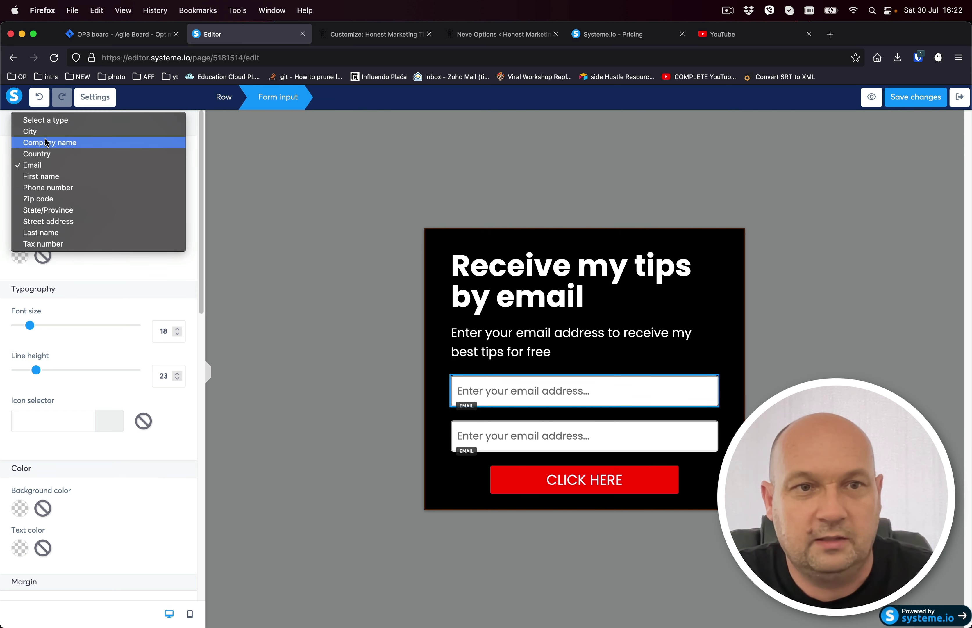
left_click(61, 177)
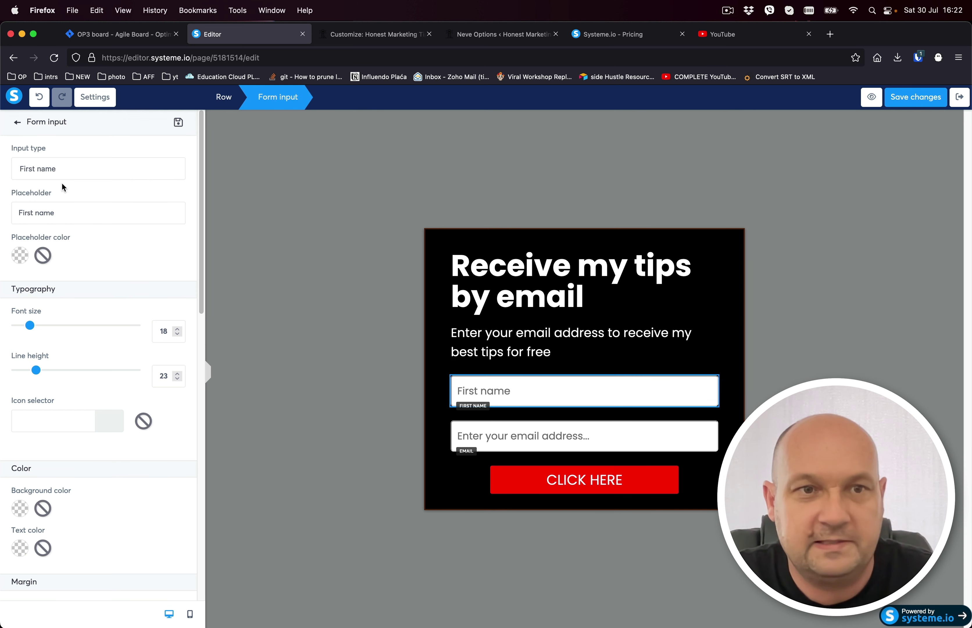
triple_click(60, 214)
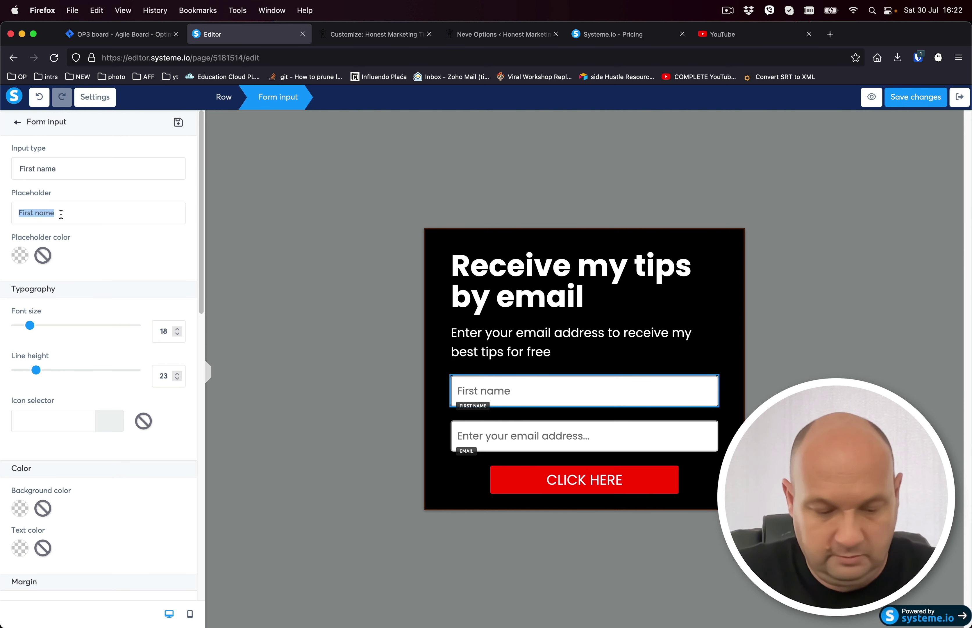
type("Enter ")
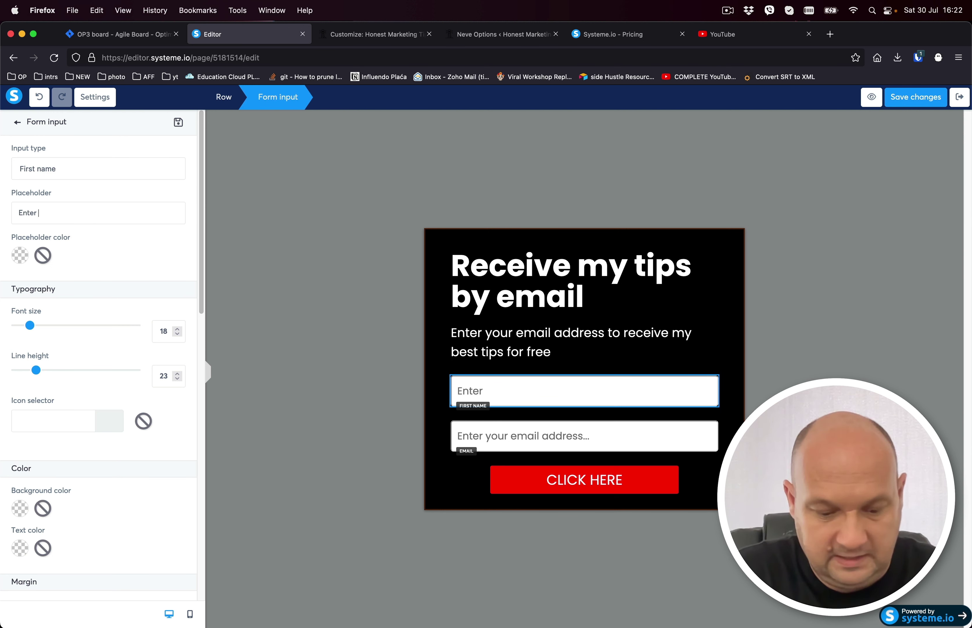
type("your first na")
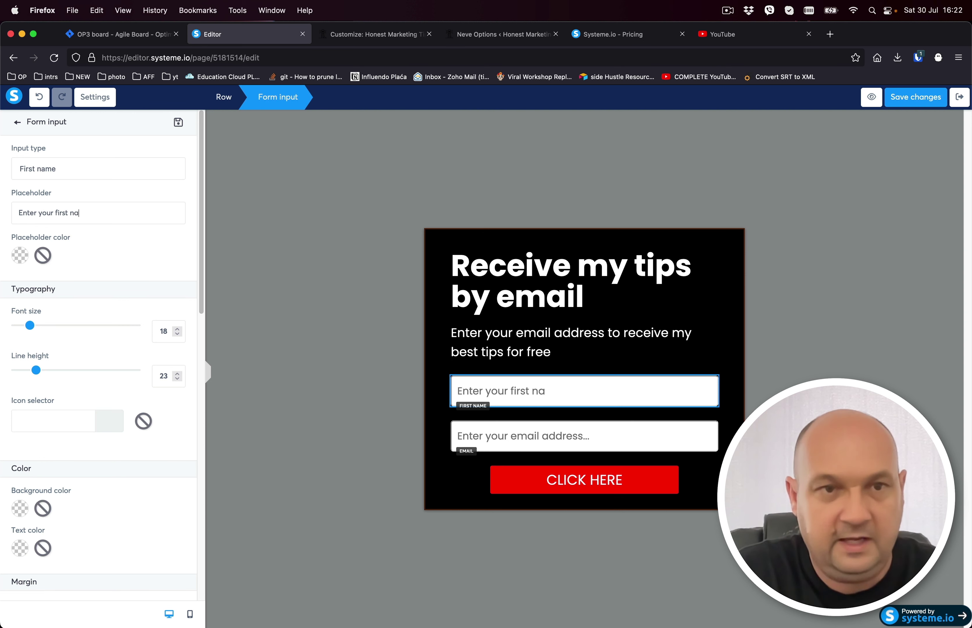
type("me...")
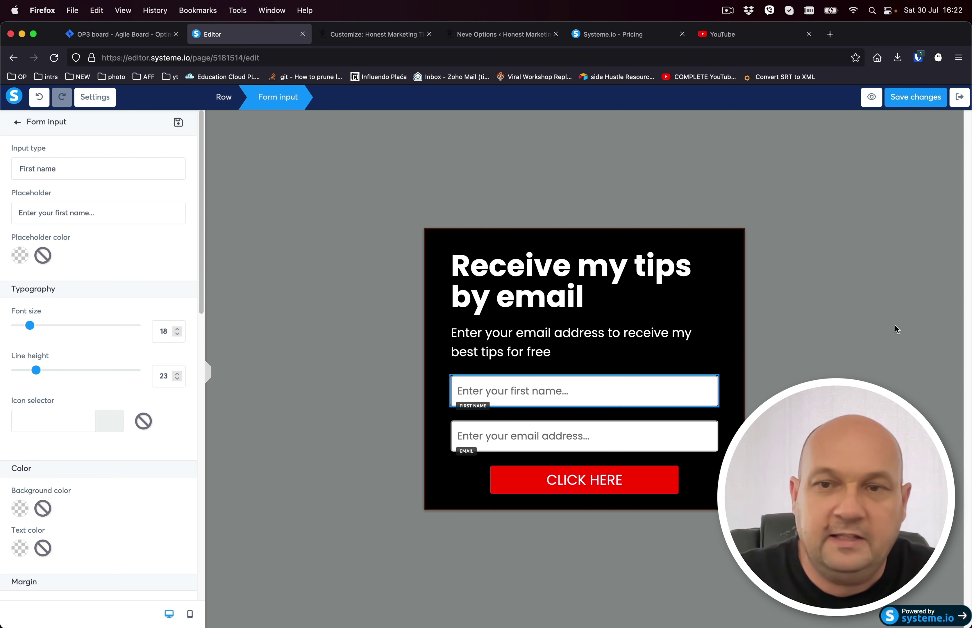
left_click(959, 97)
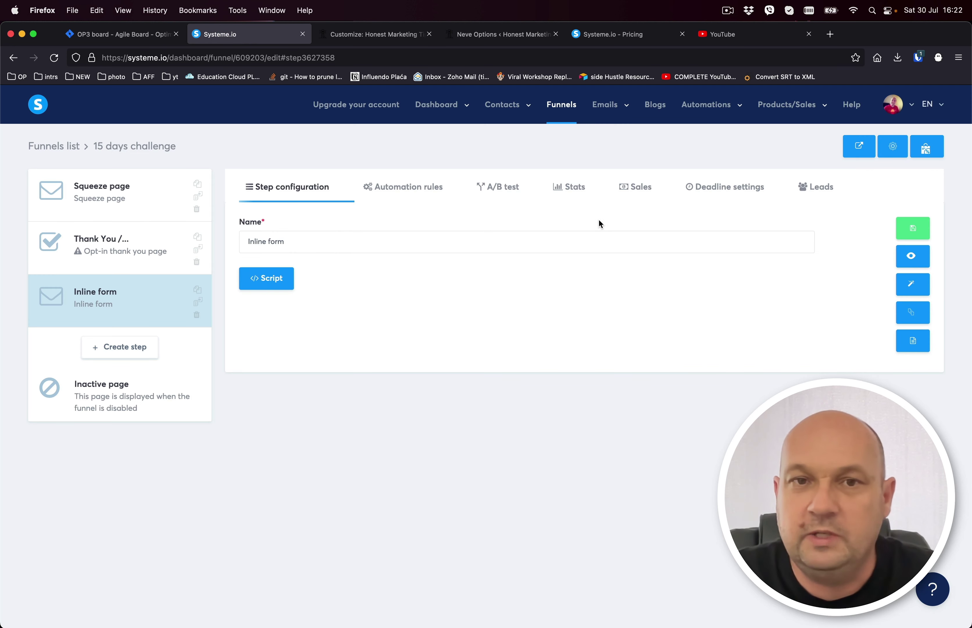
Add and save a 'Funnel step form subscribed' rule that subscribes contacts to the Biofit campaign.
left_click(408, 188)
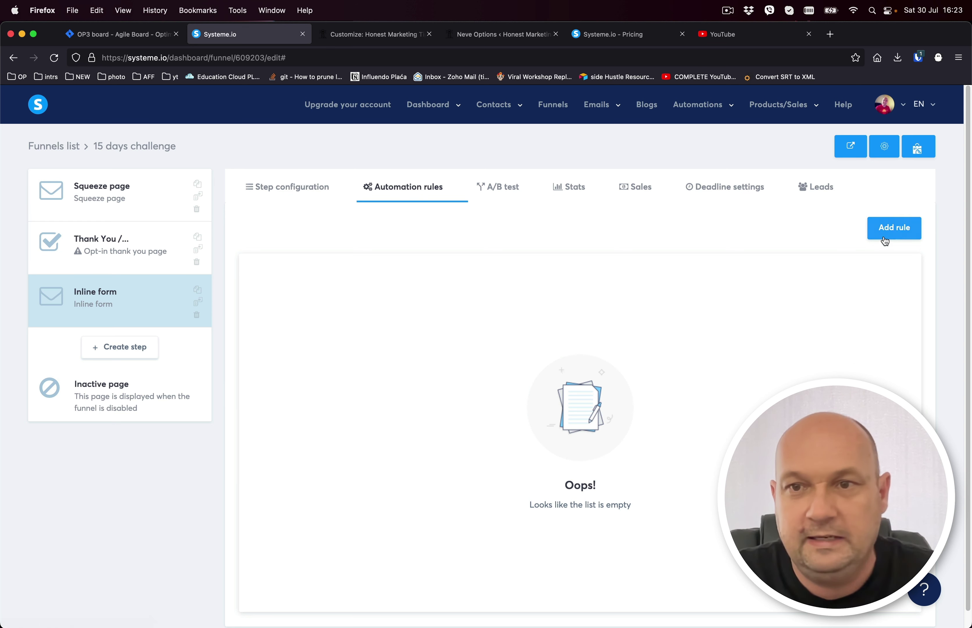
left_click(900, 230)
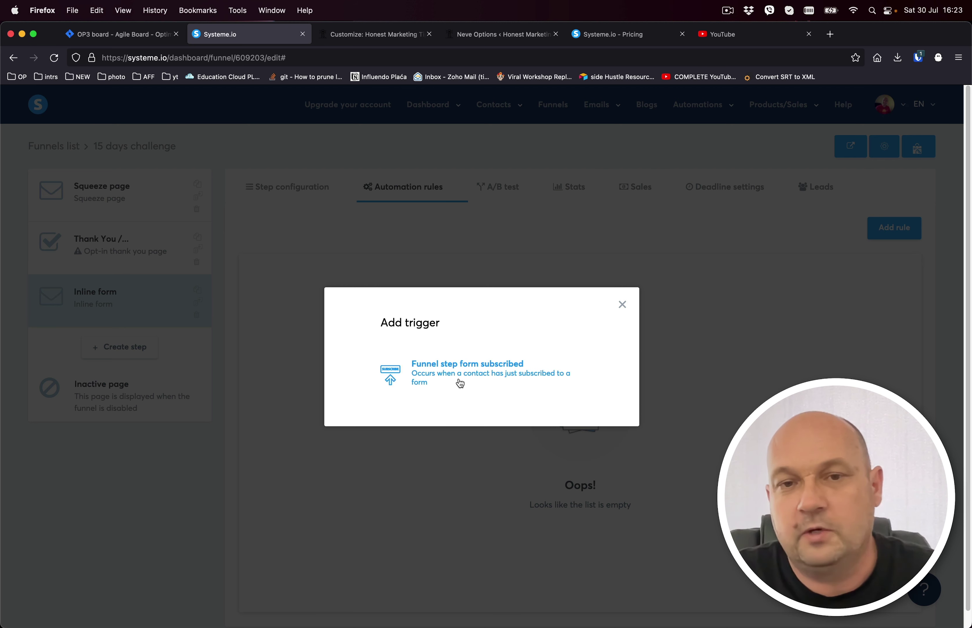
left_click(494, 375)
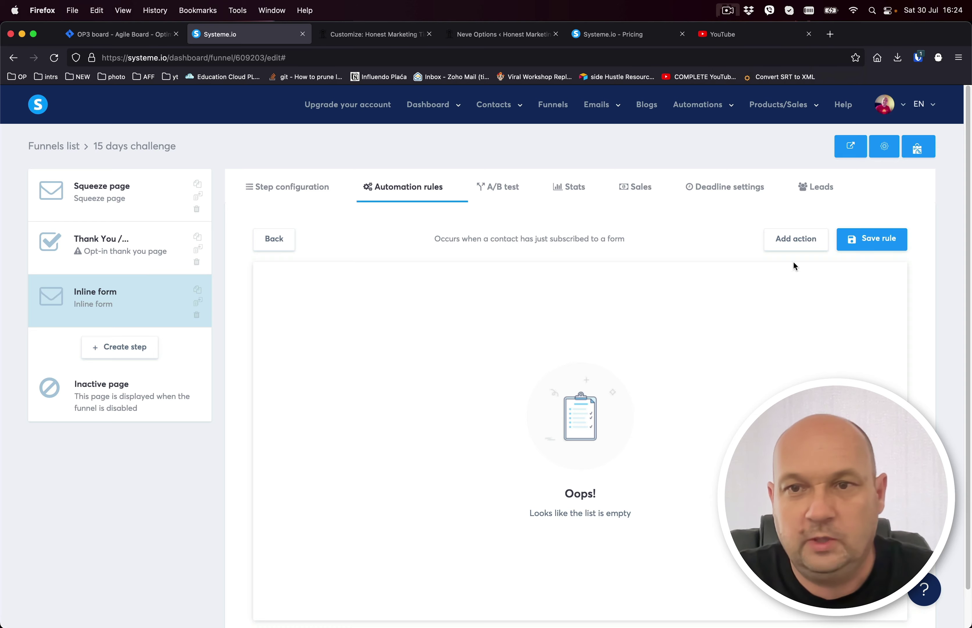
left_click(797, 241)
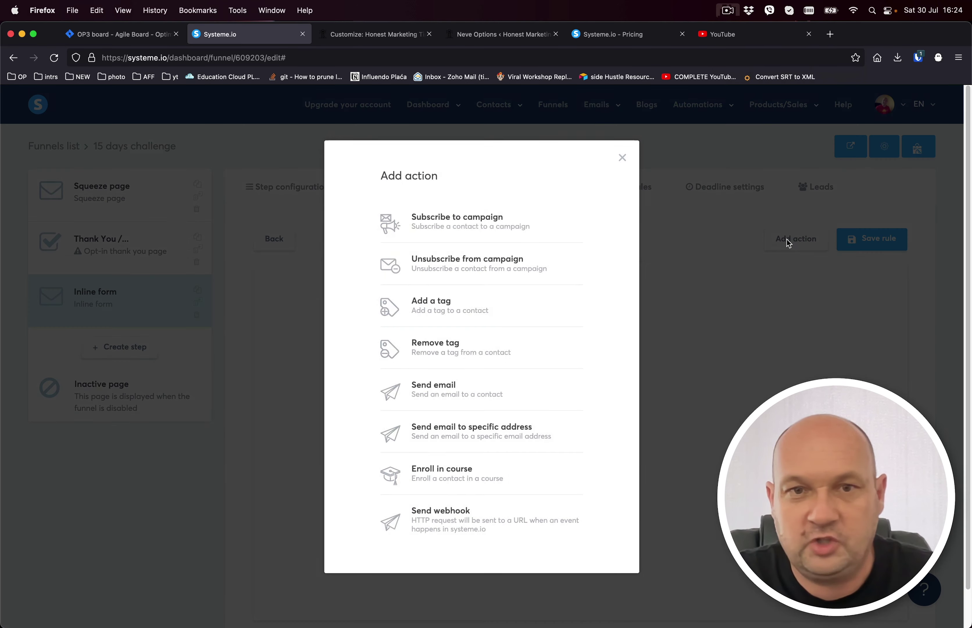
left_click(449, 224)
left_click(590, 307)
left_click(587, 348)
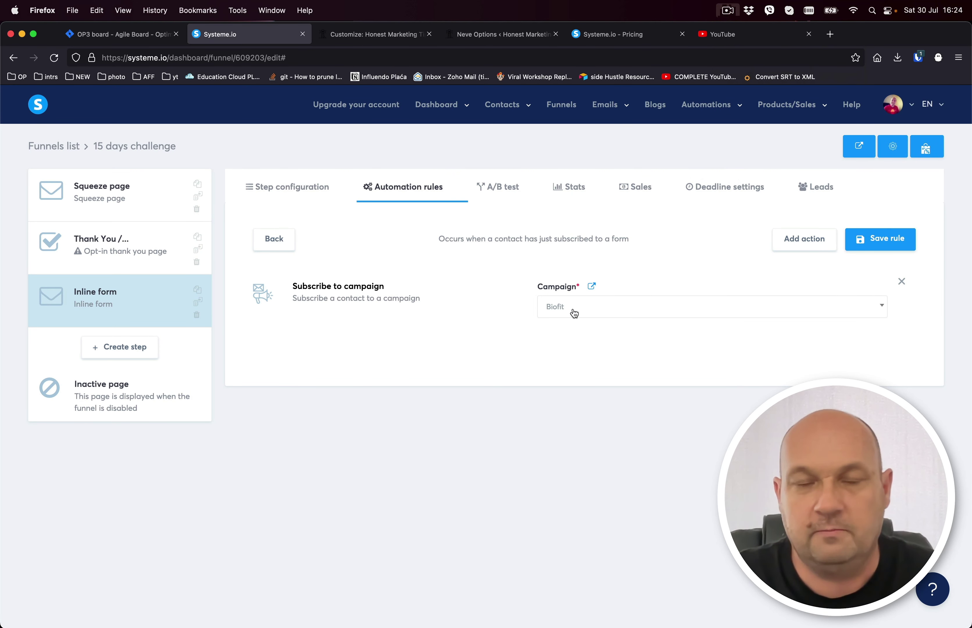
left_click(874, 240)
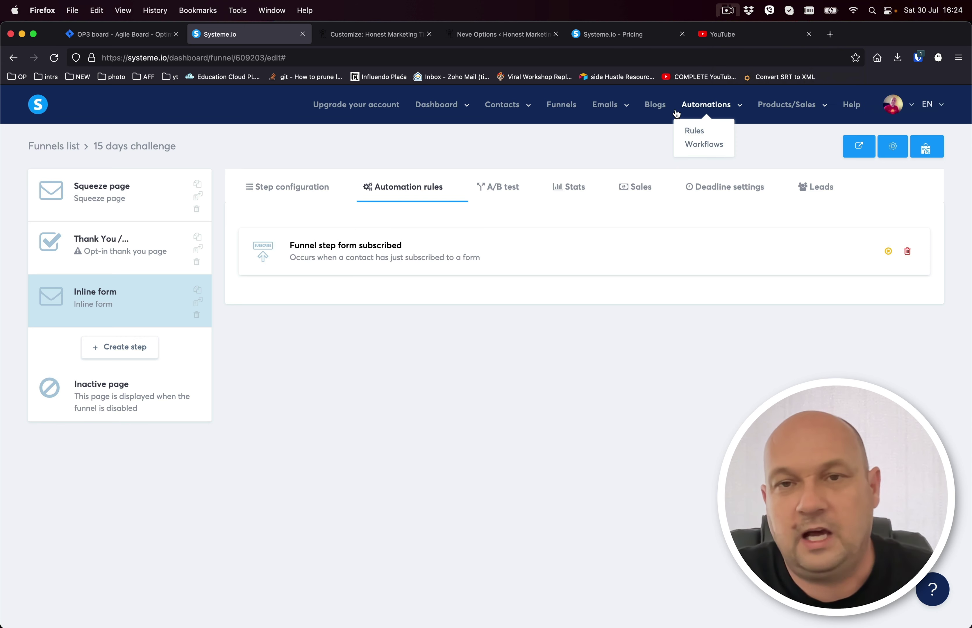
Return to the Inline form step's Step configuration tab.
mouse_move(511, 105)
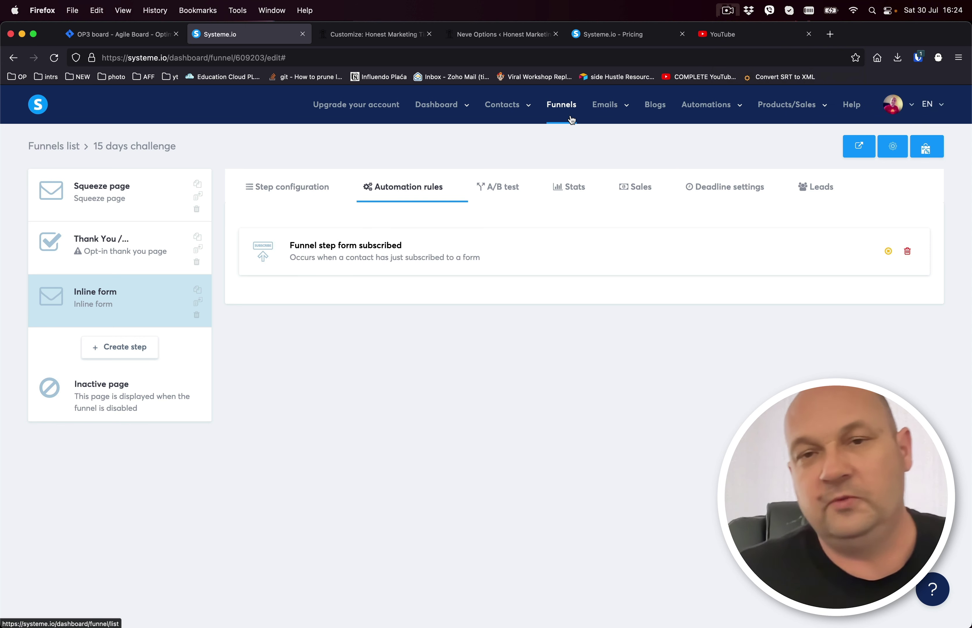
mouse_move(594, 118)
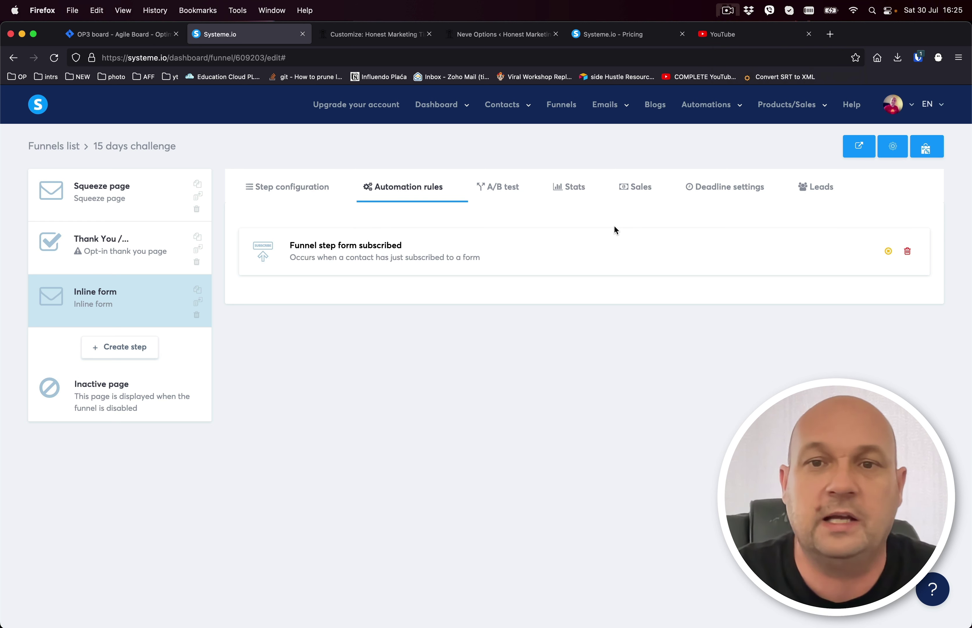
left_click(301, 190)
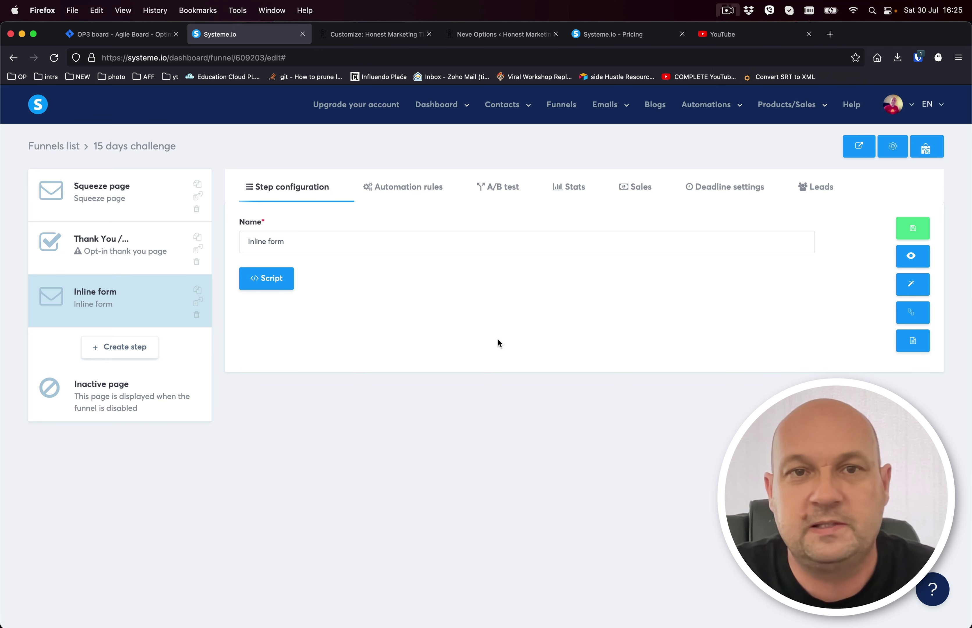
Review the embedded form code, then copy the Inline form's script tag to the clipboard.
left_click(917, 346)
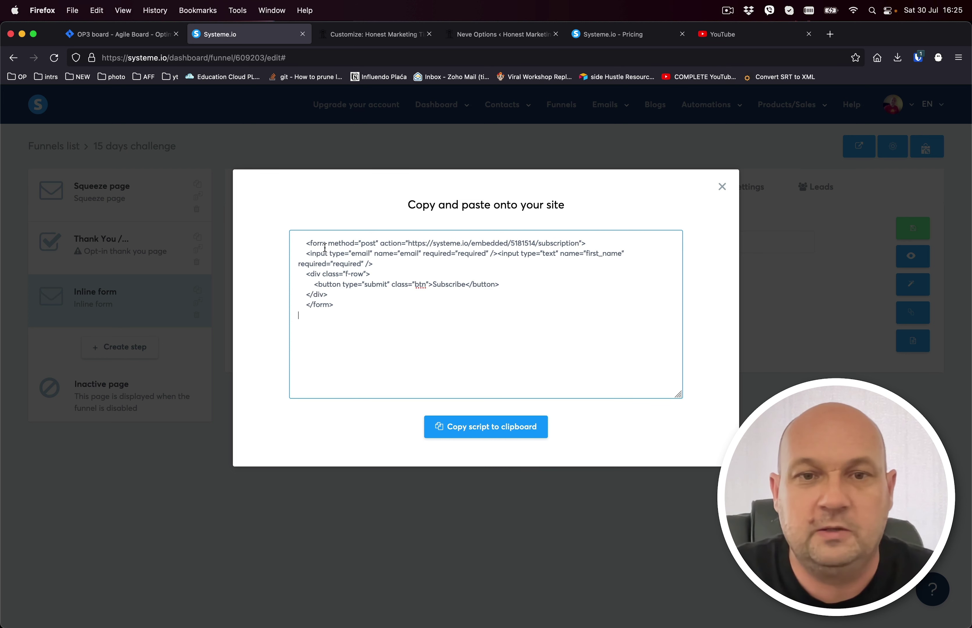
left_click_drag(343, 307, 301, 246)
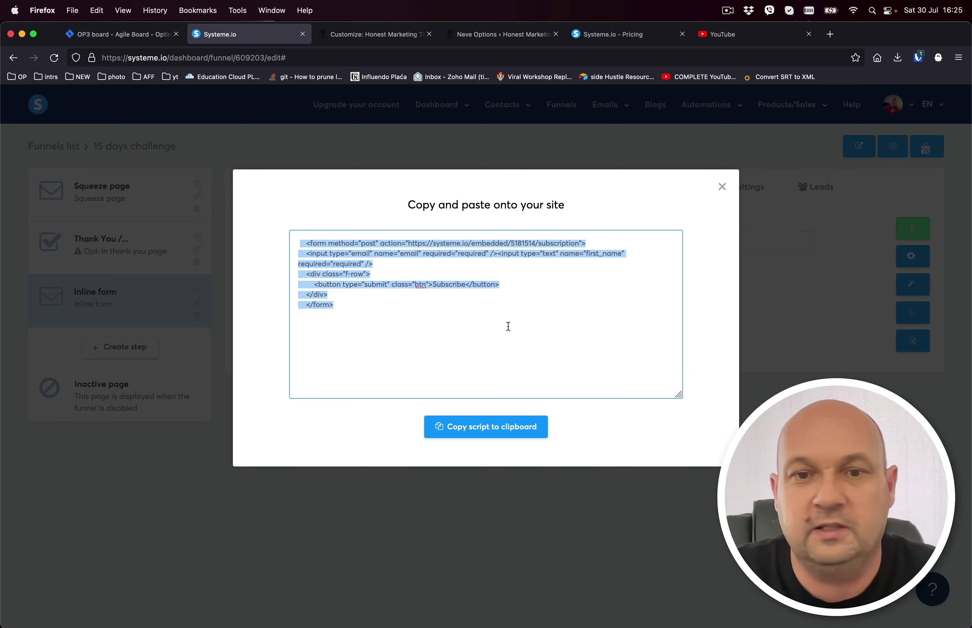
left_click(722, 186)
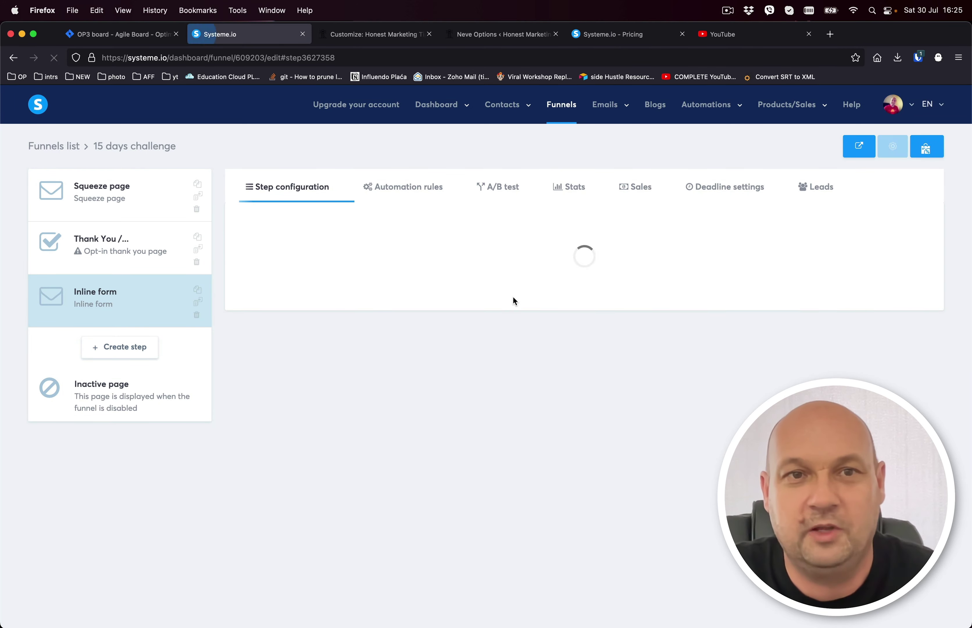
left_click(288, 288)
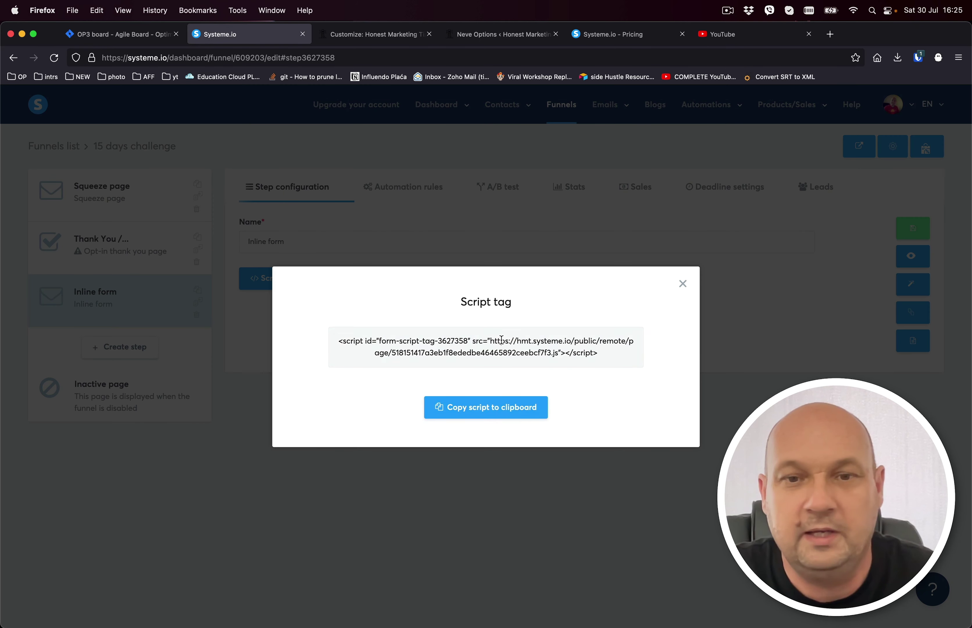
left_click(496, 407)
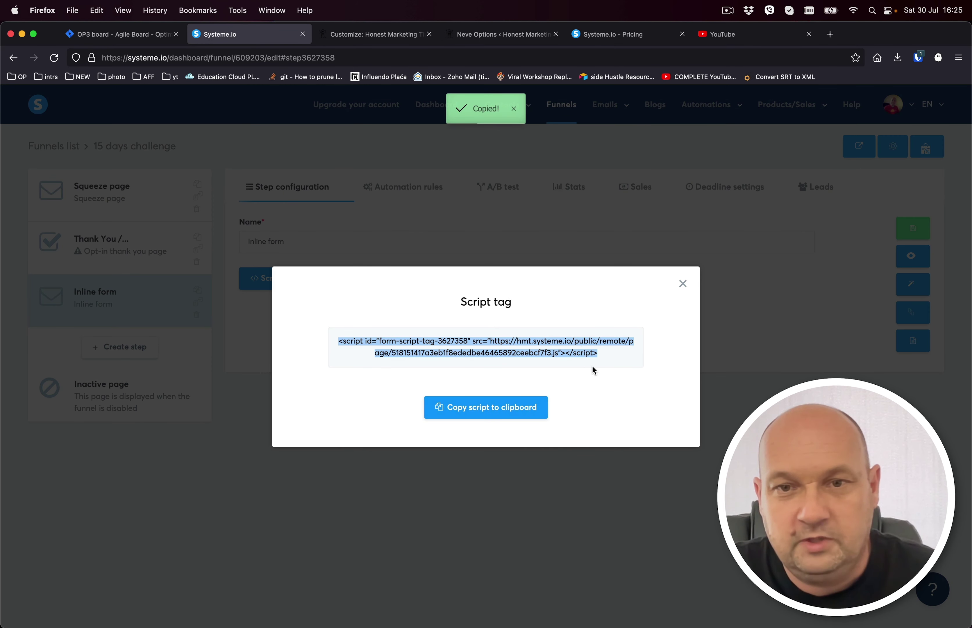
Open the first WordPress post for editing and place the caret in the empty block below the course banner.
left_click(378, 35)
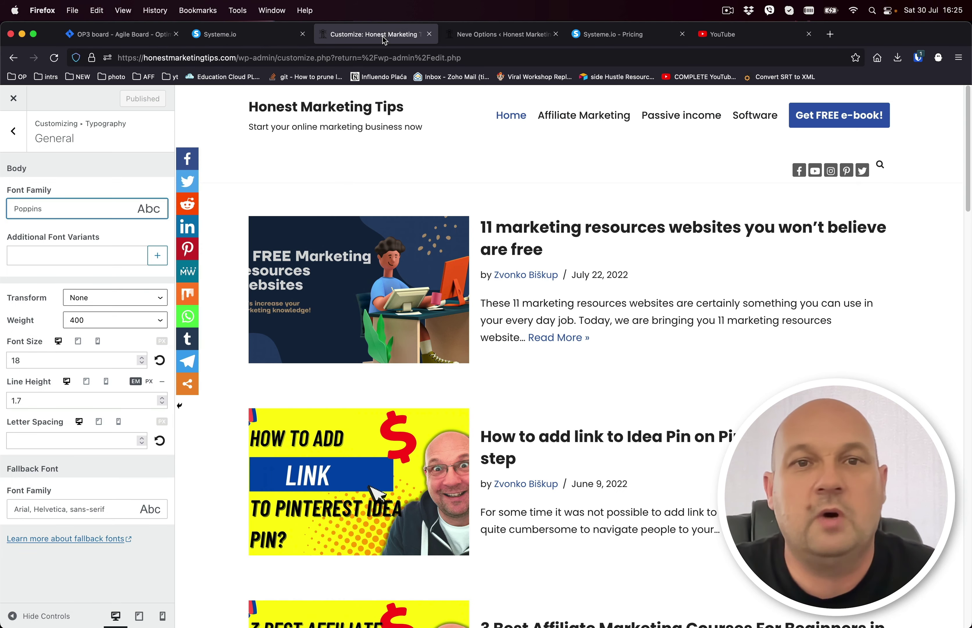
left_click(14, 100)
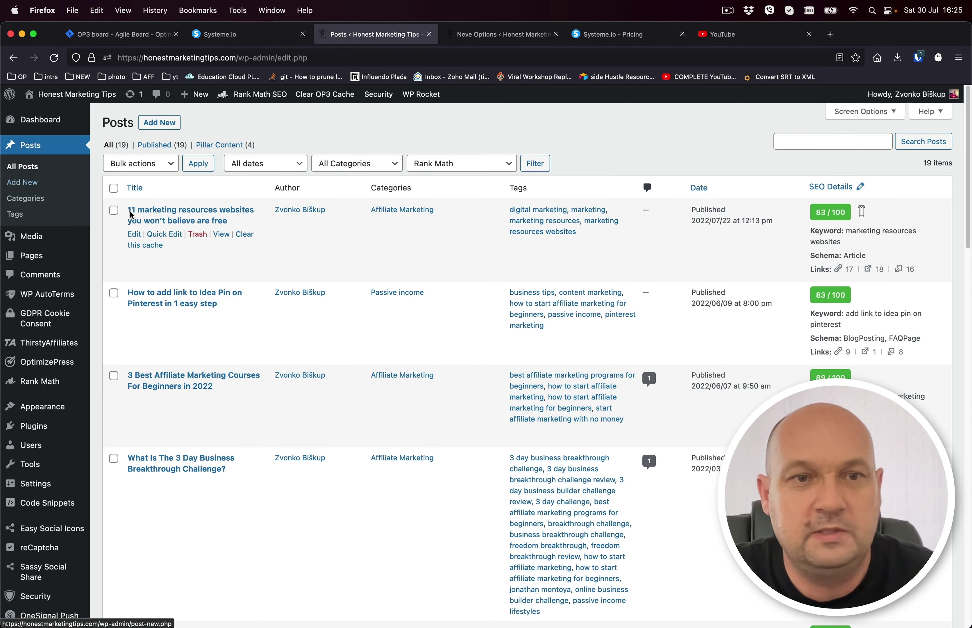
left_click(134, 234)
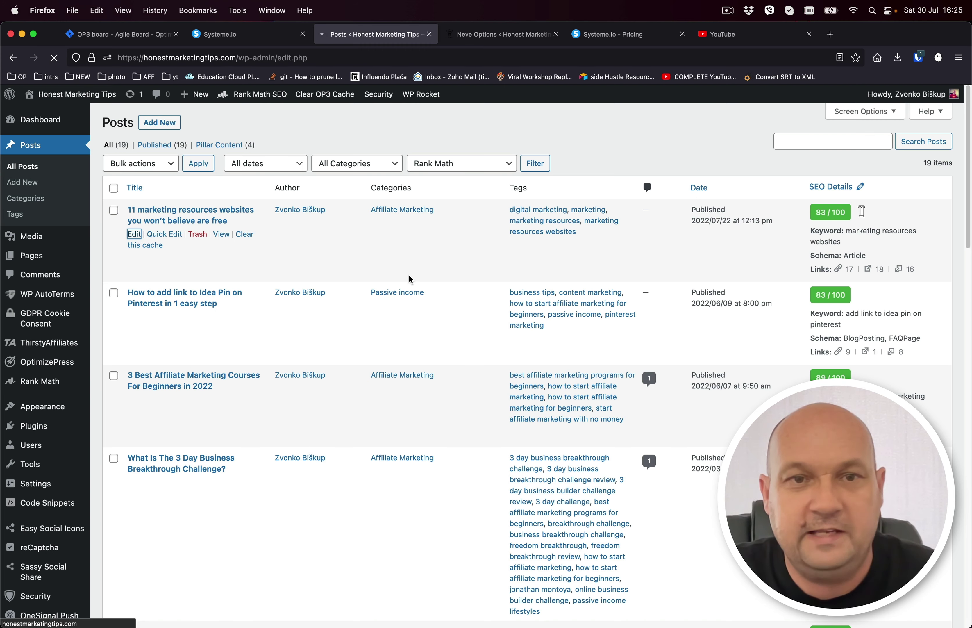
scroll(670, 294, "down", 20)
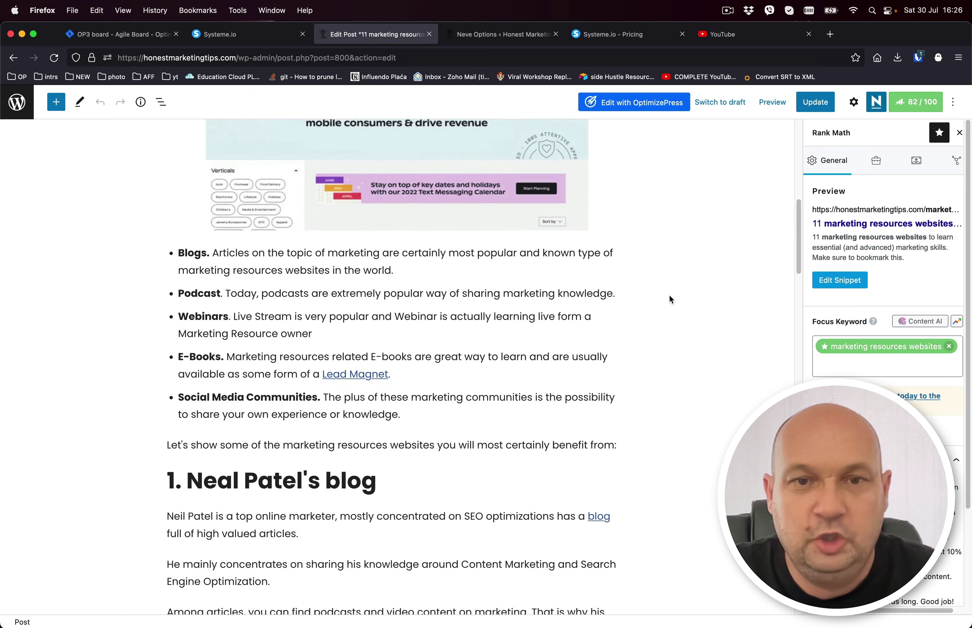
scroll(668, 293, "down", 20)
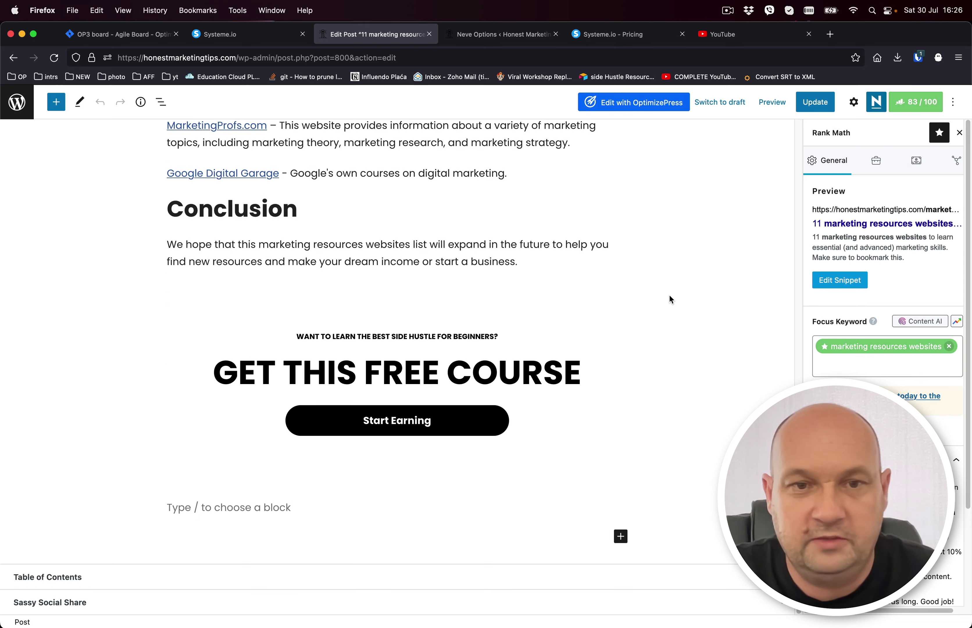
left_click(290, 507)
scroll(298, 511, "up", 1)
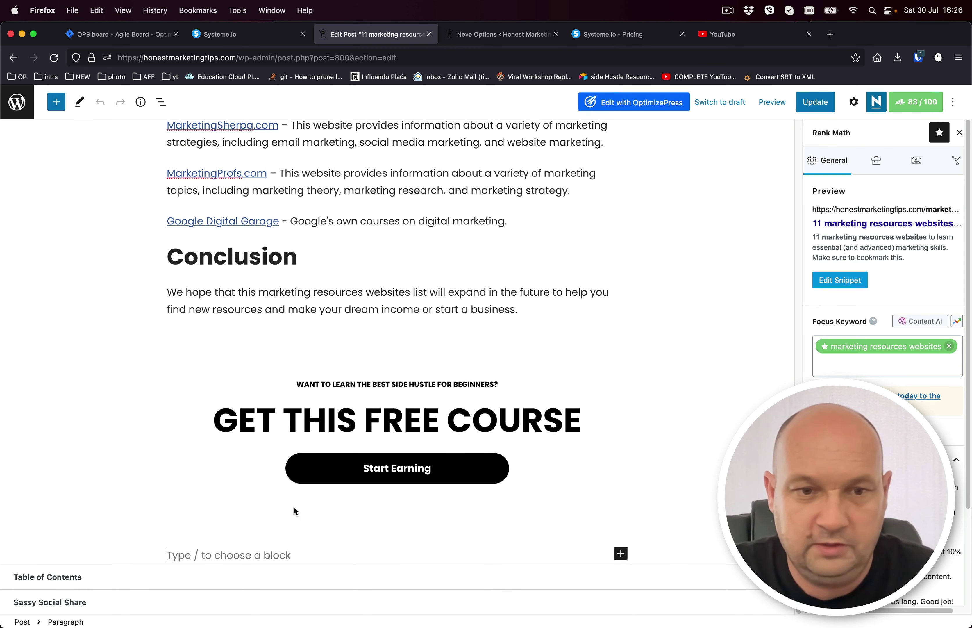
Insert a Custom HTML block with the Systeme.io form code, preview it, and update the post.
left_click(620, 553)
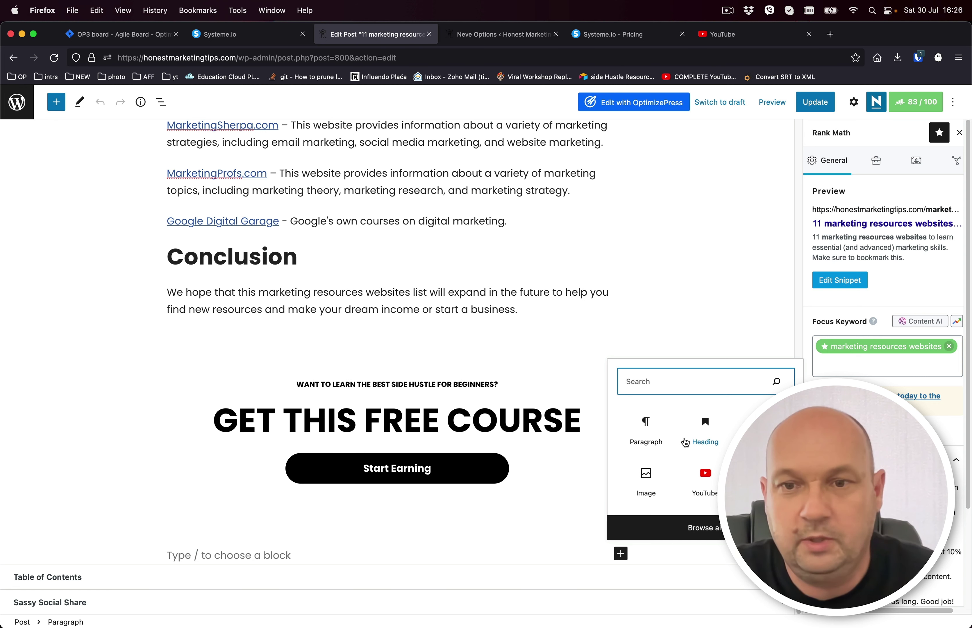
left_click(764, 477)
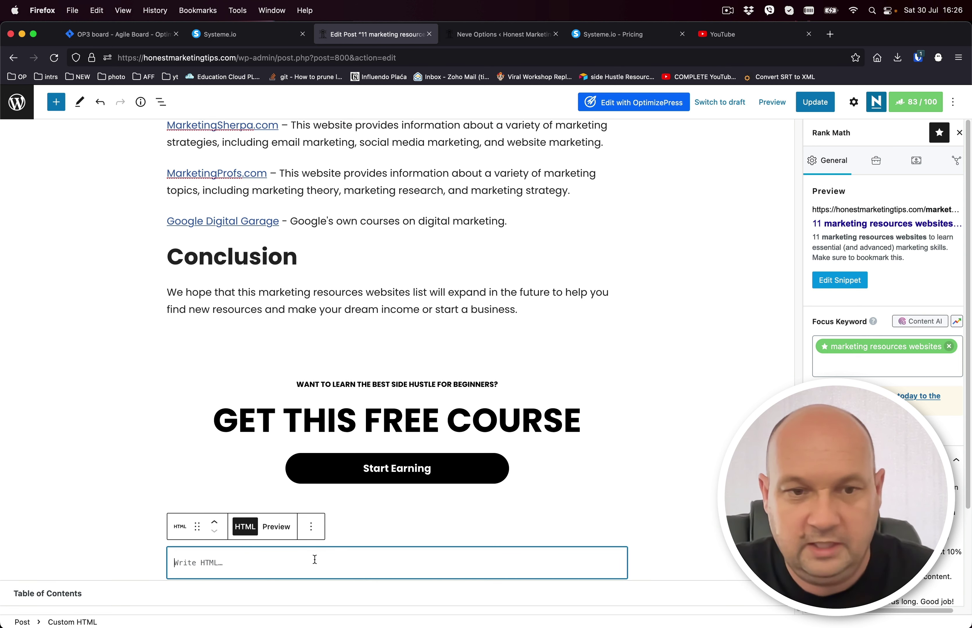
key("super+v")
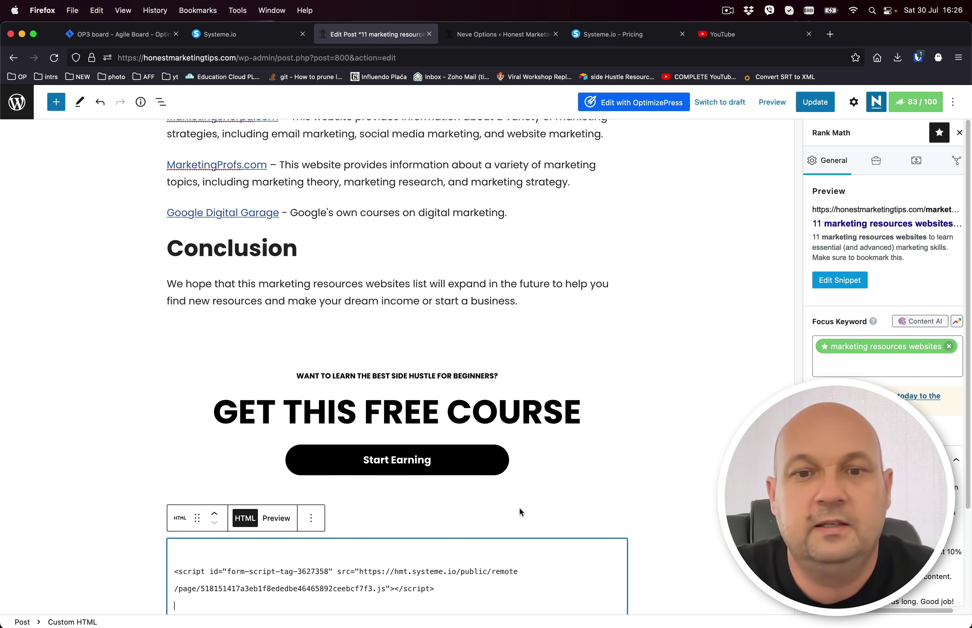
scroll(521, 506, "down", 2)
left_click(701, 511)
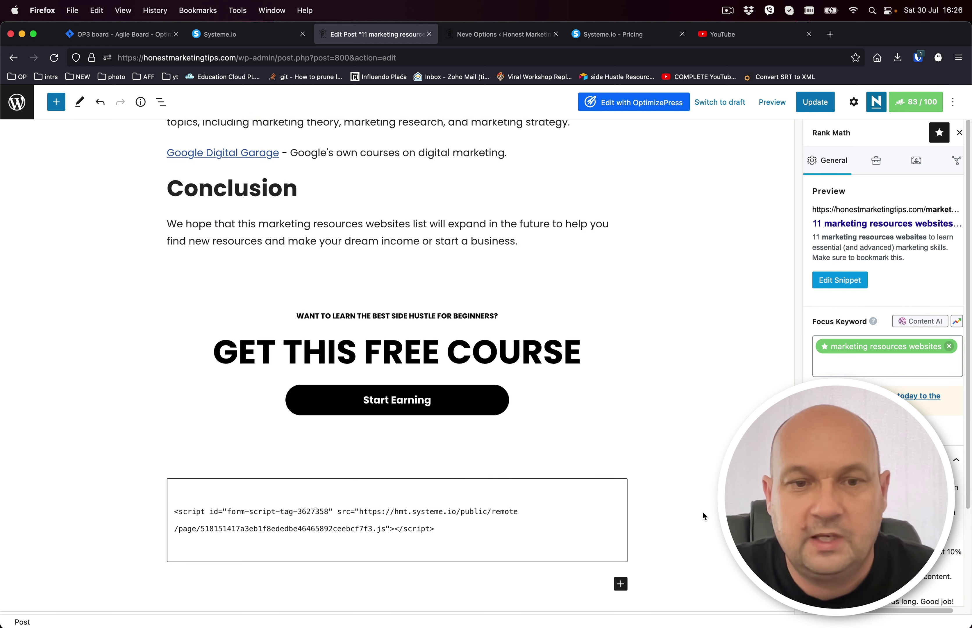
left_click(772, 102)
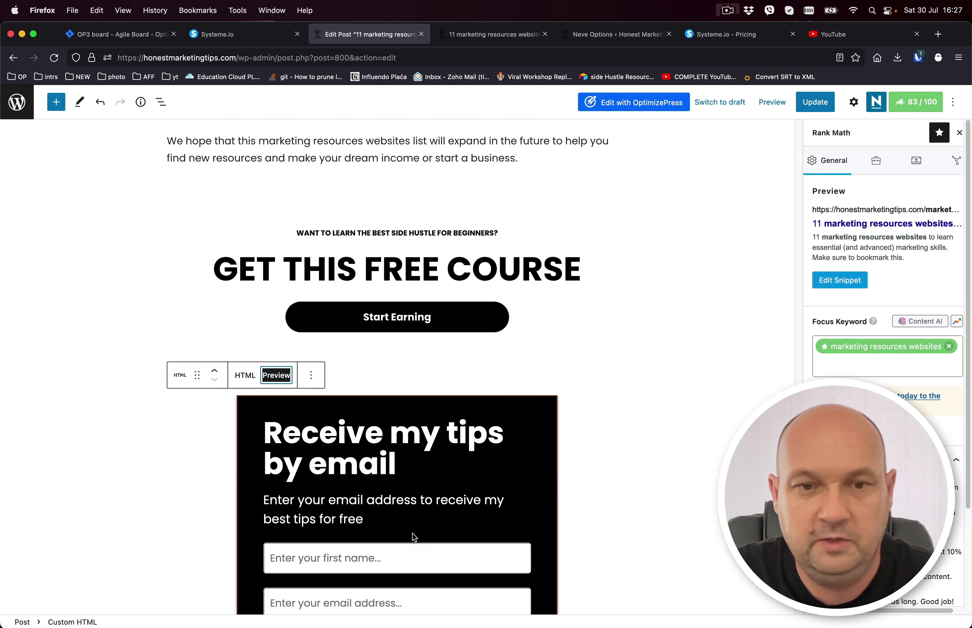
scroll(413, 537, "down", 3)
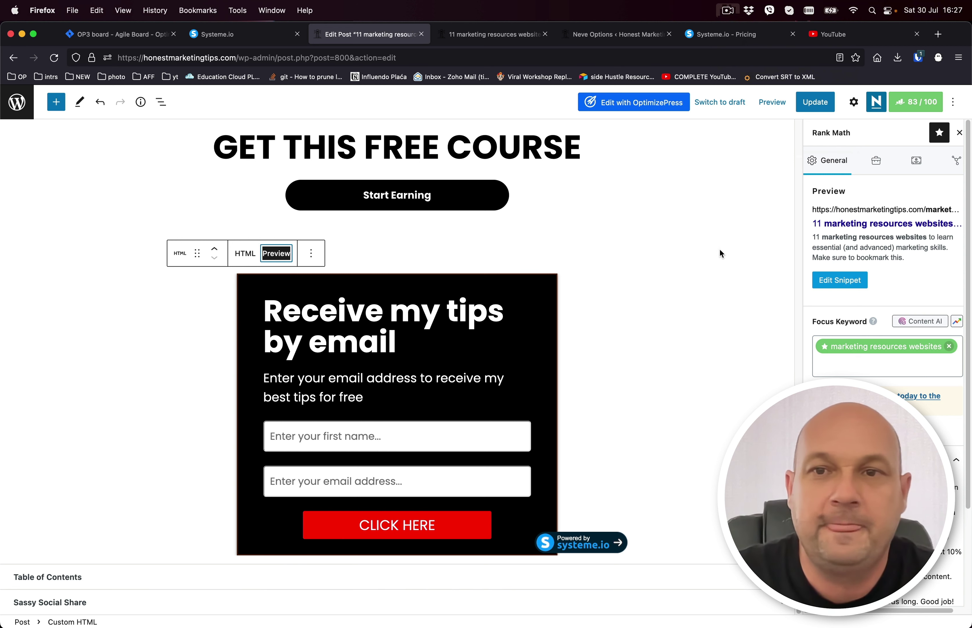
left_click(822, 105)
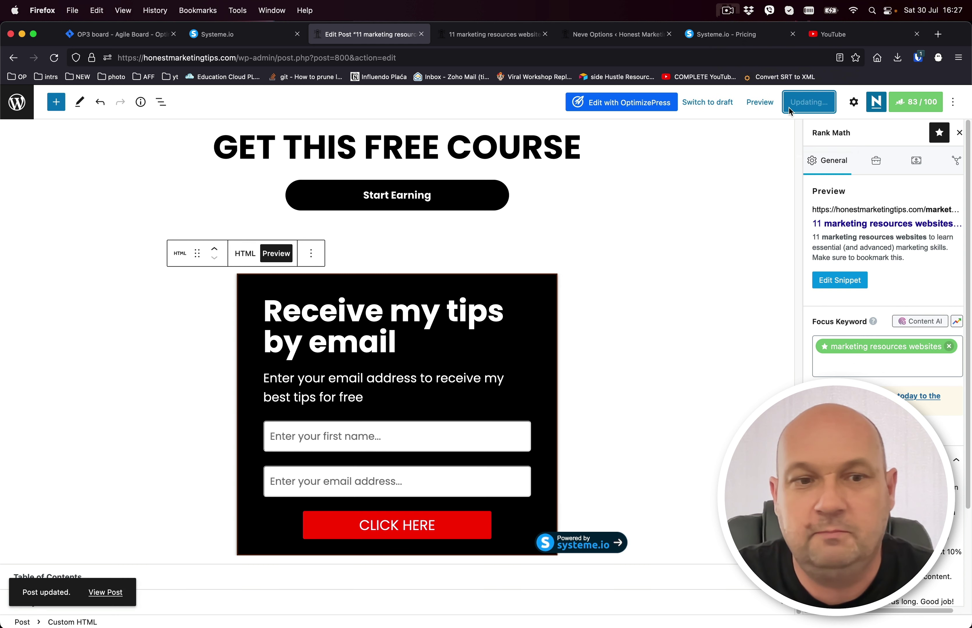
Check the embedded opt-in form on the live post, then close that tab and return to the post editor.
left_click(105, 592, "super")
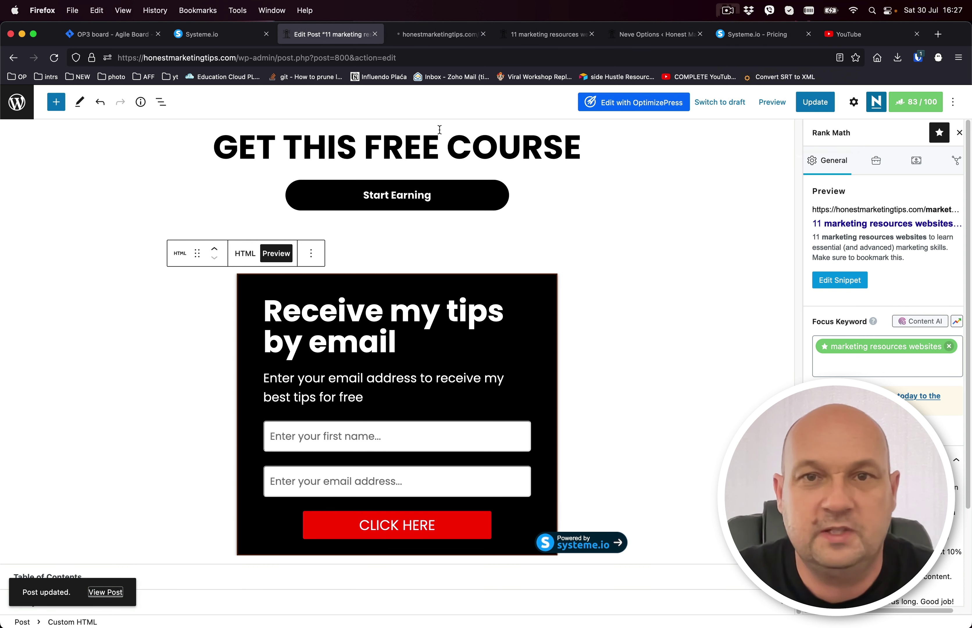
left_click(436, 38)
scroll(602, 334, "down", 20)
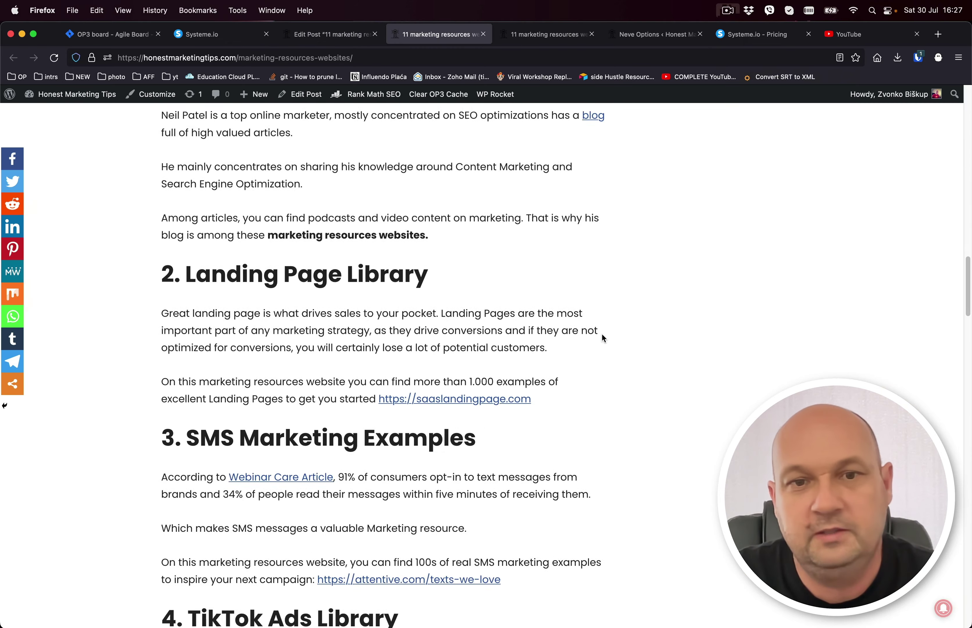
scroll(602, 335, "down", 15)
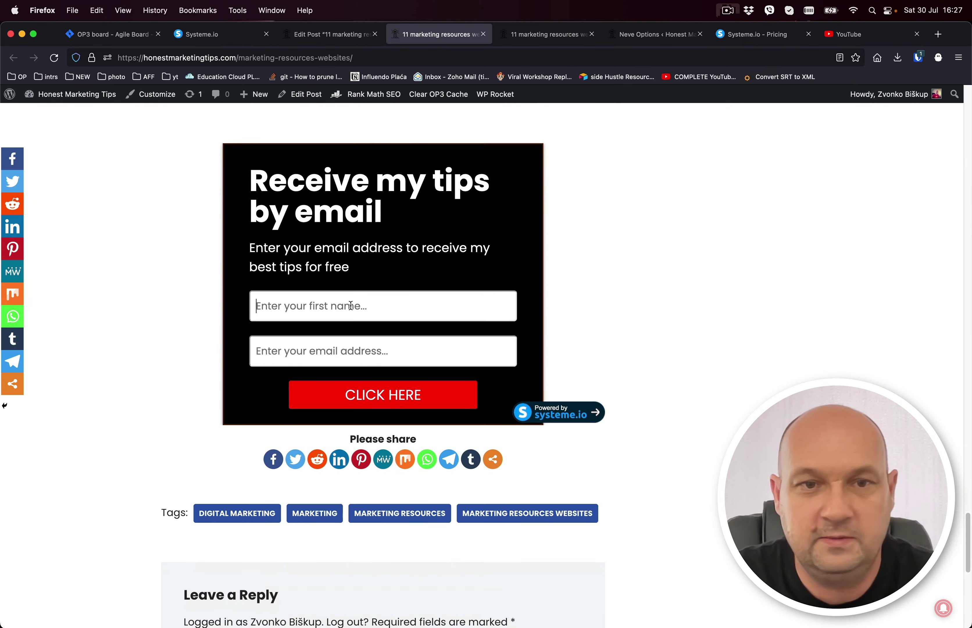
left_click(399, 394)
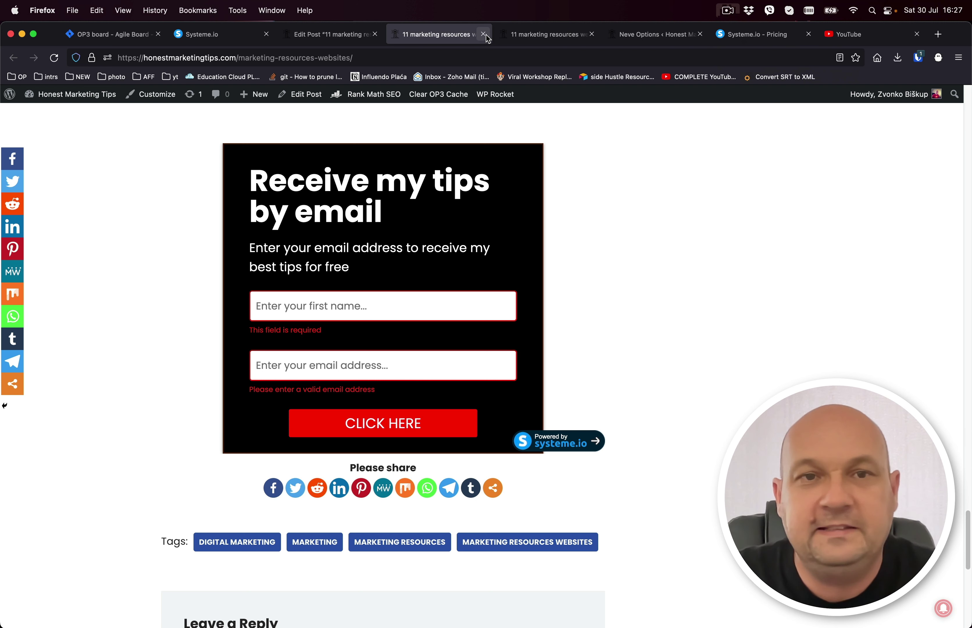
left_click(346, 33)
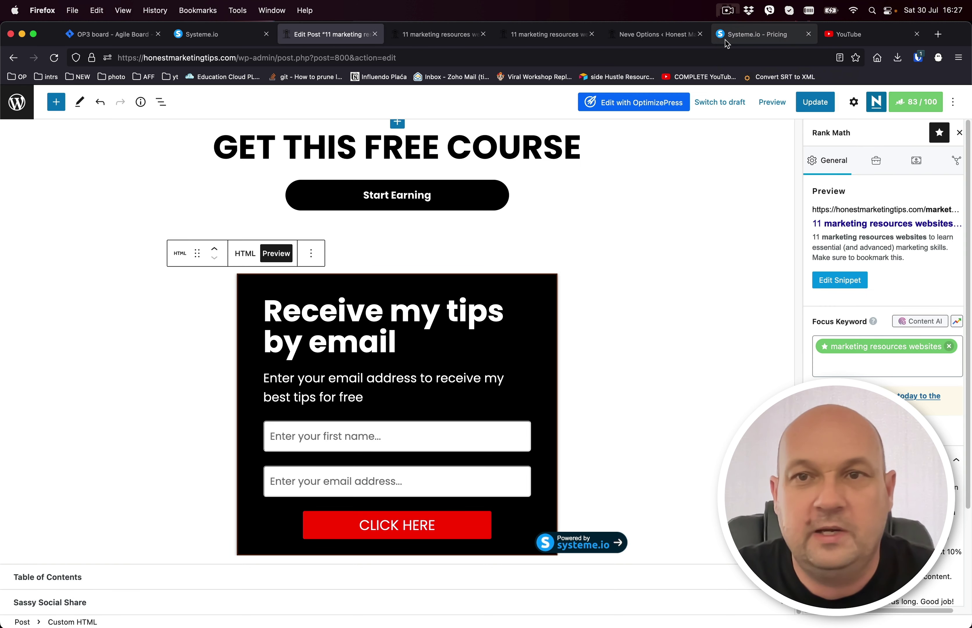
left_click(728, 11)
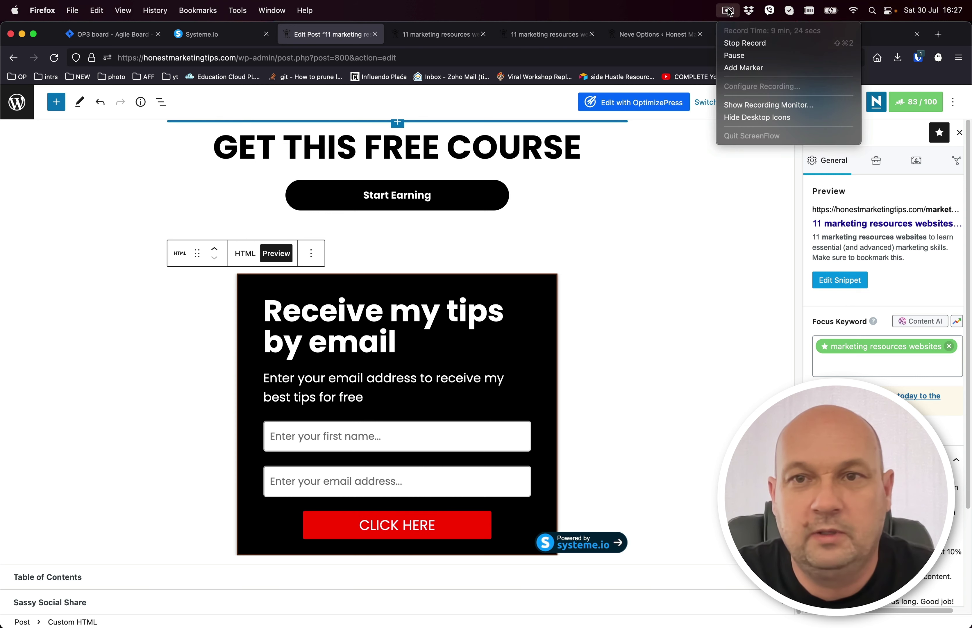
Scroll through the OptimizePress homepage's features and integrations, then back to the top.
left_click(737, 56)
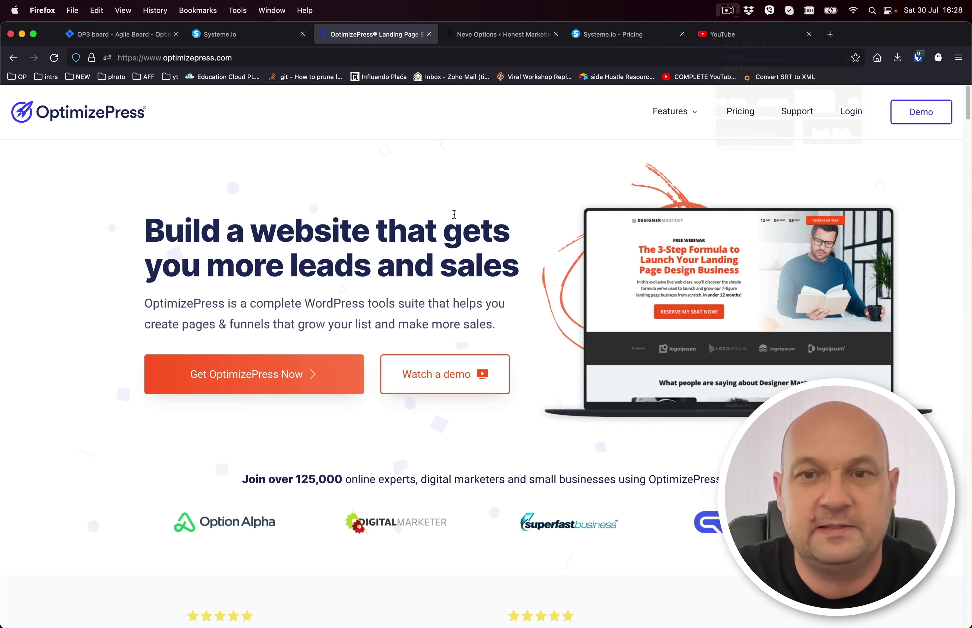
scroll(454, 214, "down", 20)
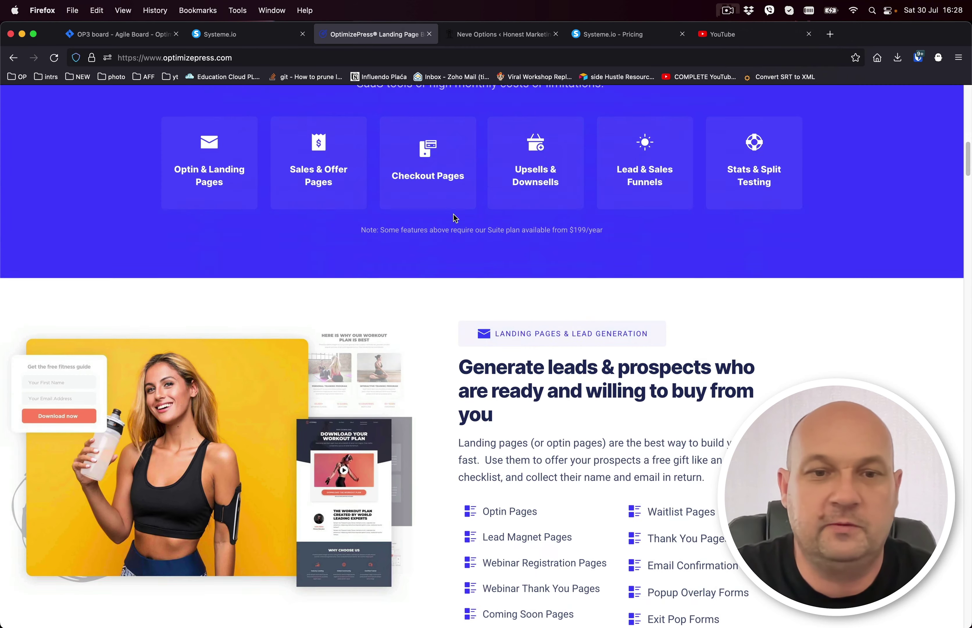
scroll(454, 218, "down", 20)
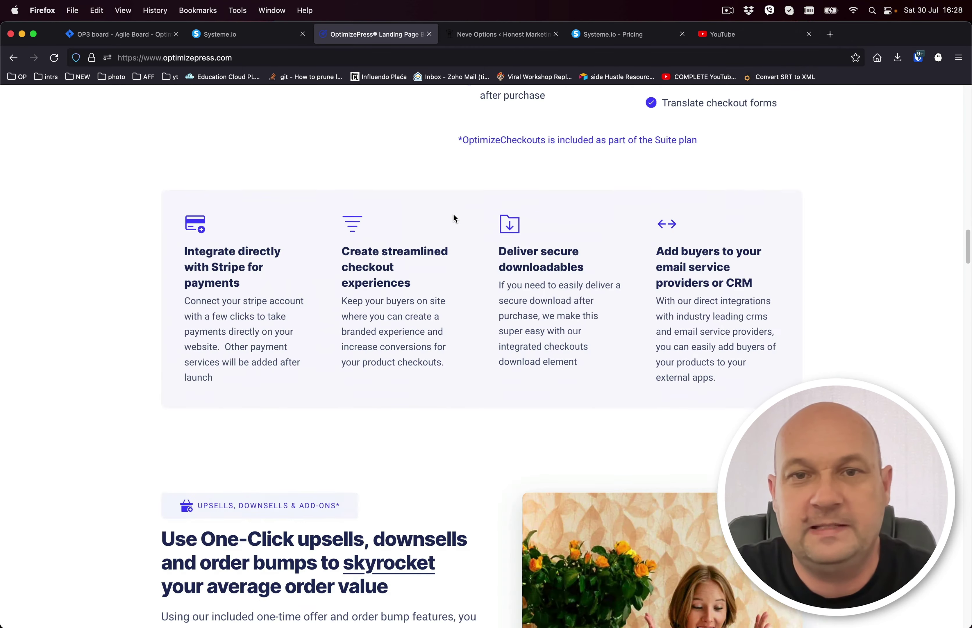
scroll(453, 218, "down", 20)
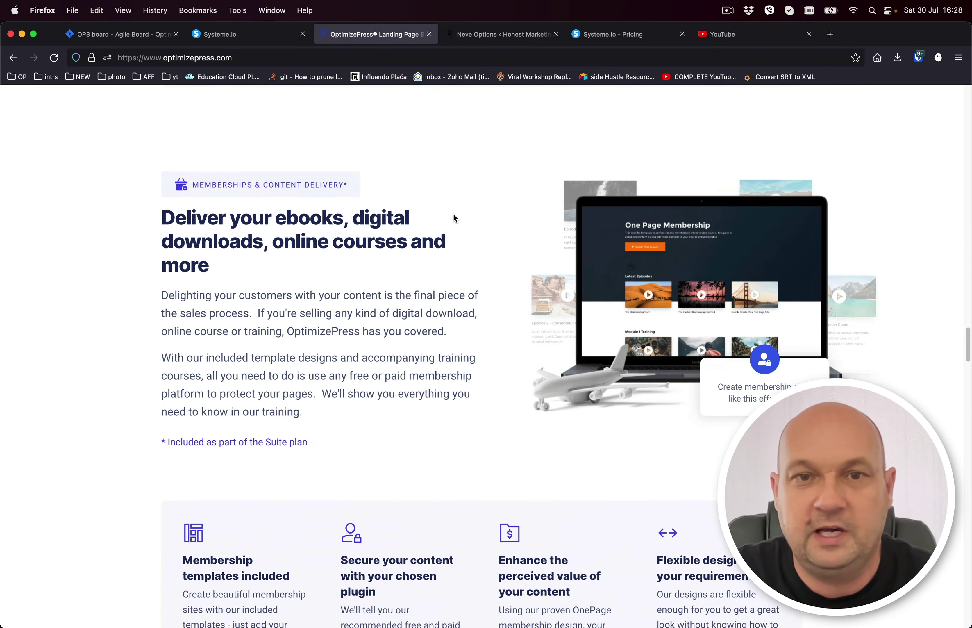
scroll(454, 218, "down", 20)
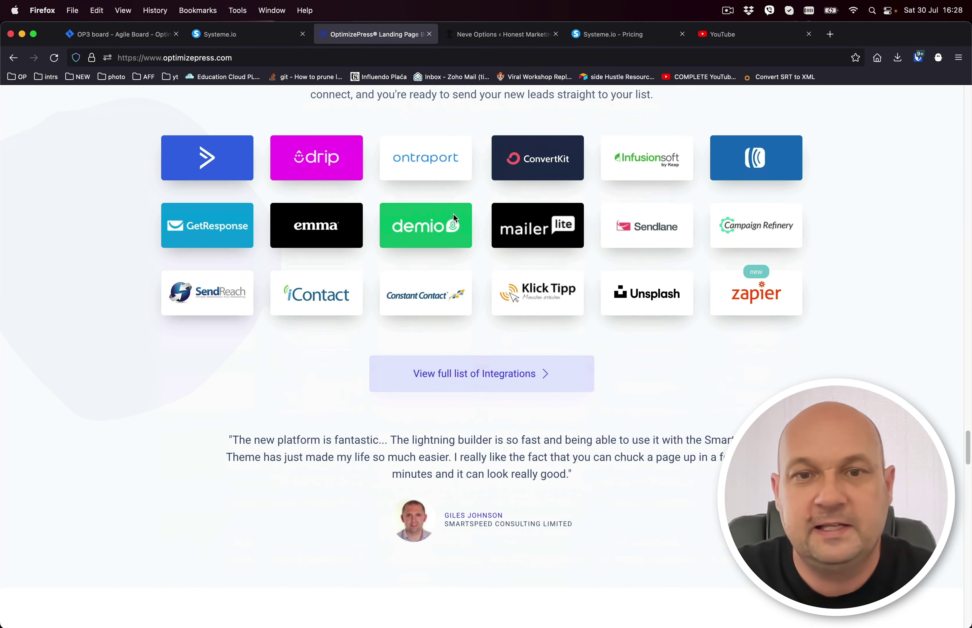
scroll(453, 214, "down", 5)
scroll(454, 214, "up", 10)
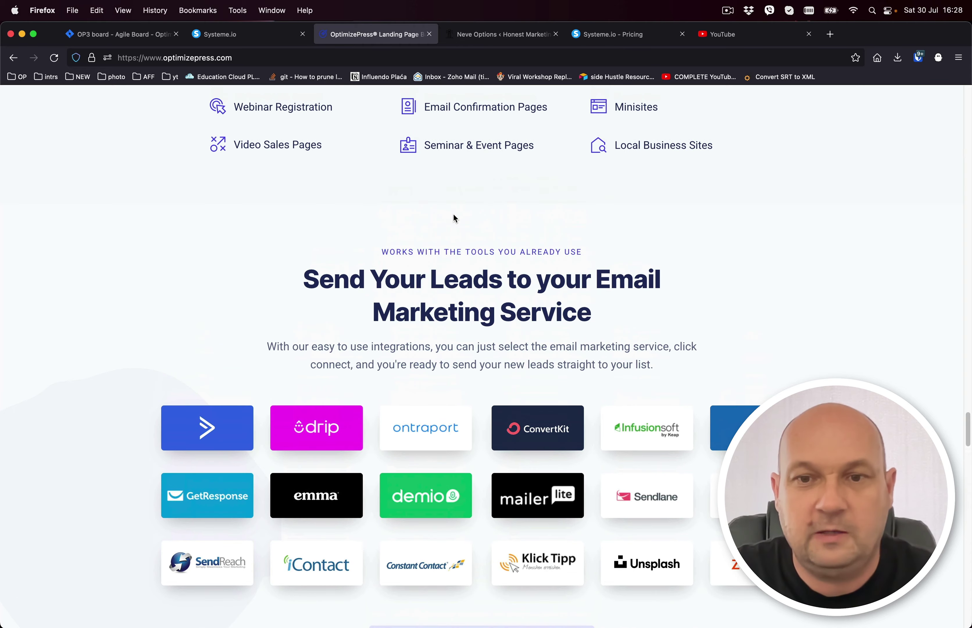
scroll(454, 218, "up", 15)
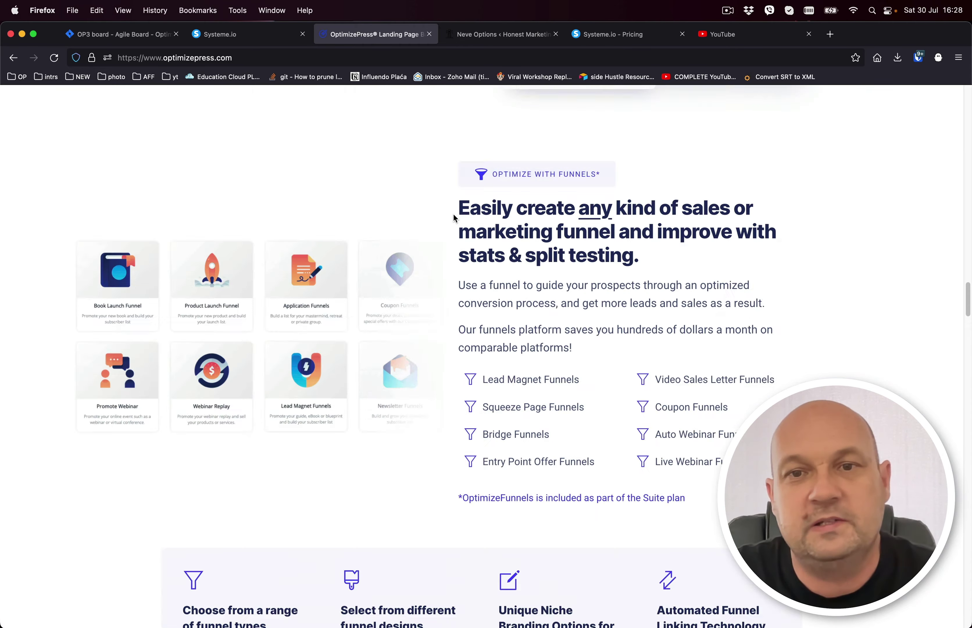
scroll(454, 218, "up", 20)
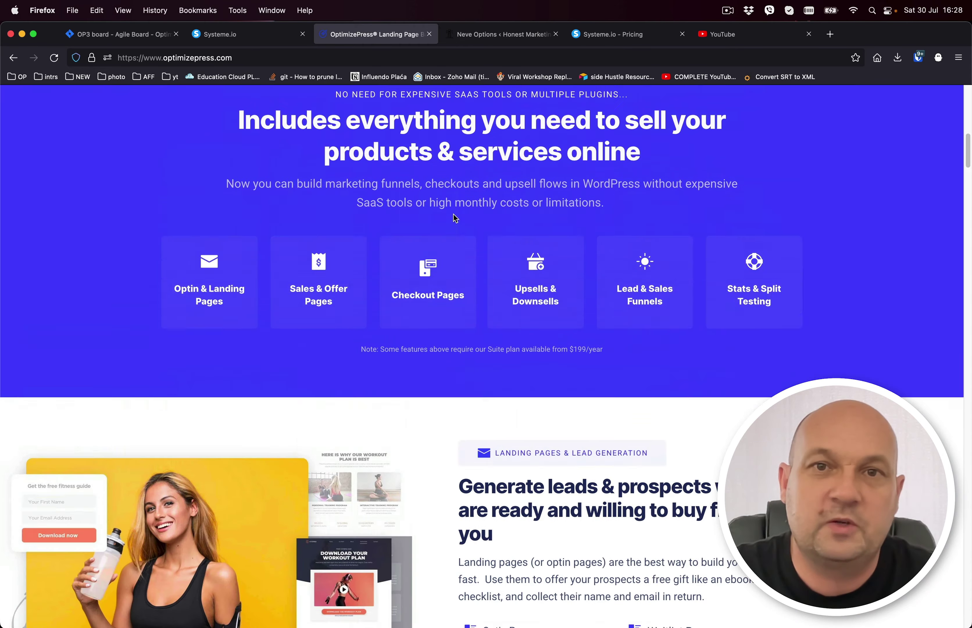
scroll(454, 218, "up", 10)
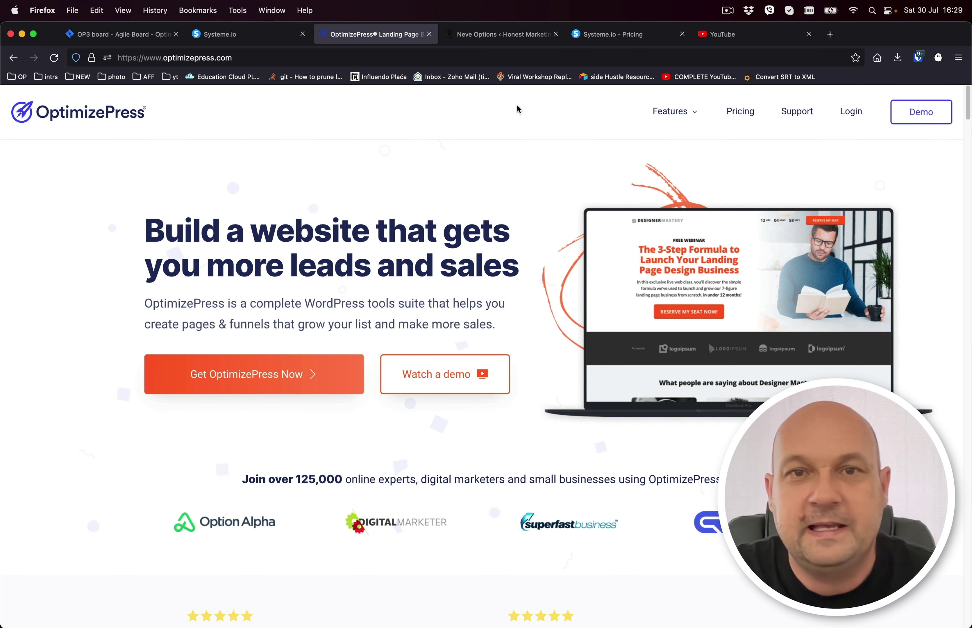
Copy the Inline form's full embed HTML from Systeme.io and return to the WordPress admin.
left_click(225, 34)
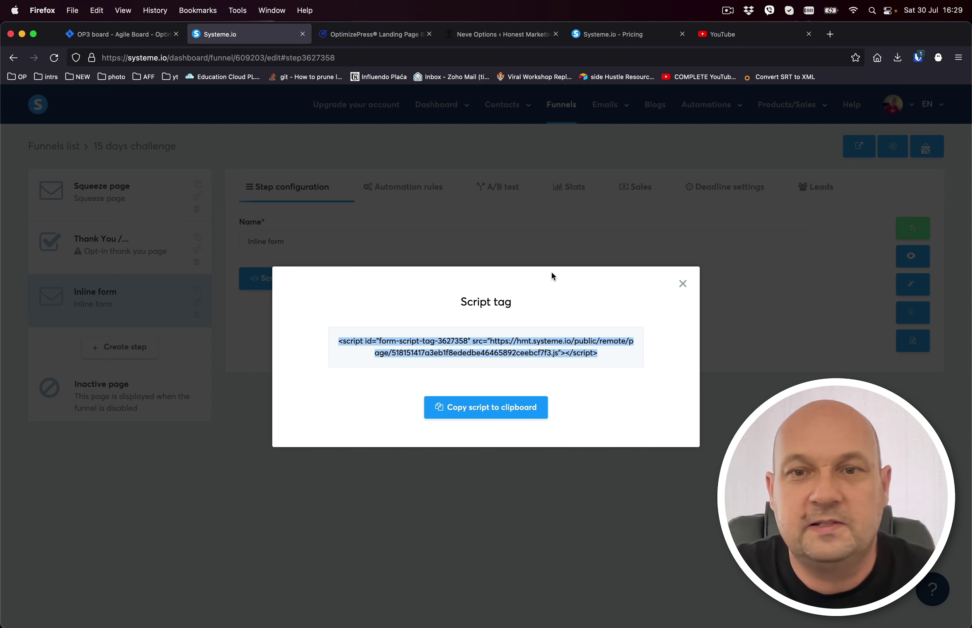
left_click(683, 283)
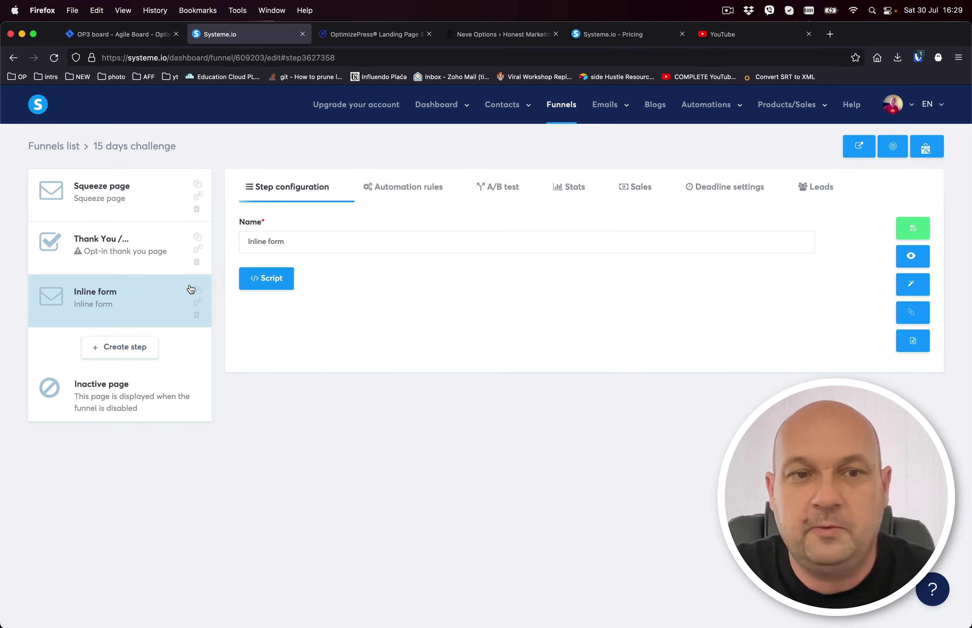
left_click(913, 342)
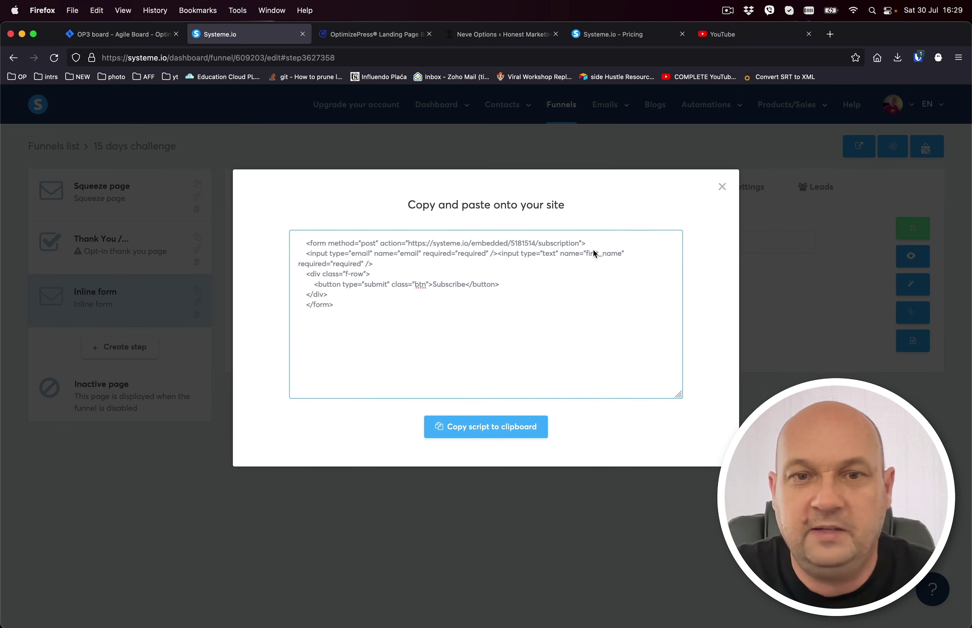
left_click_drag(374, 306, 297, 240)
left_click(491, 428)
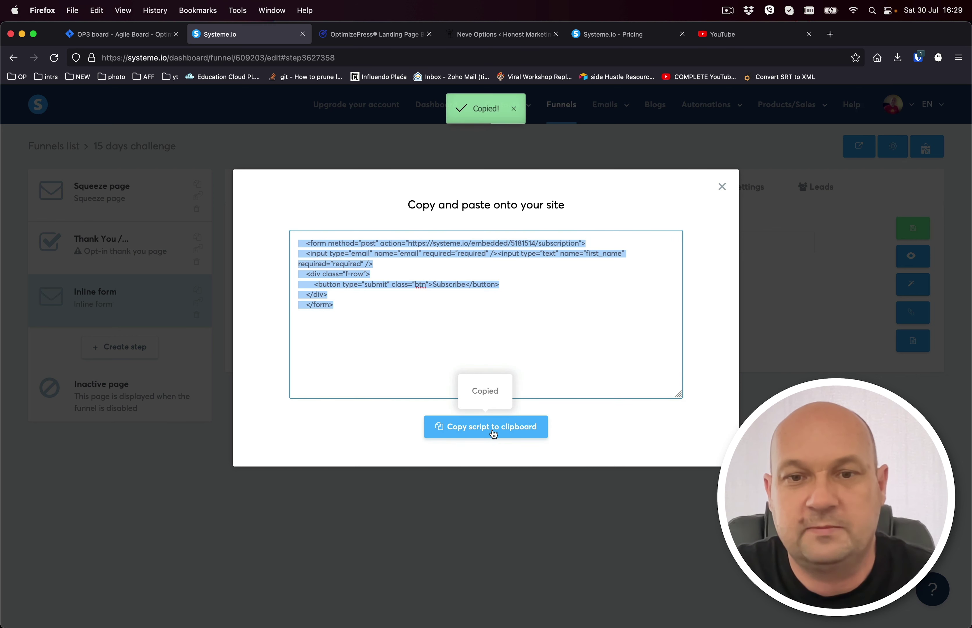
left_click(488, 36)
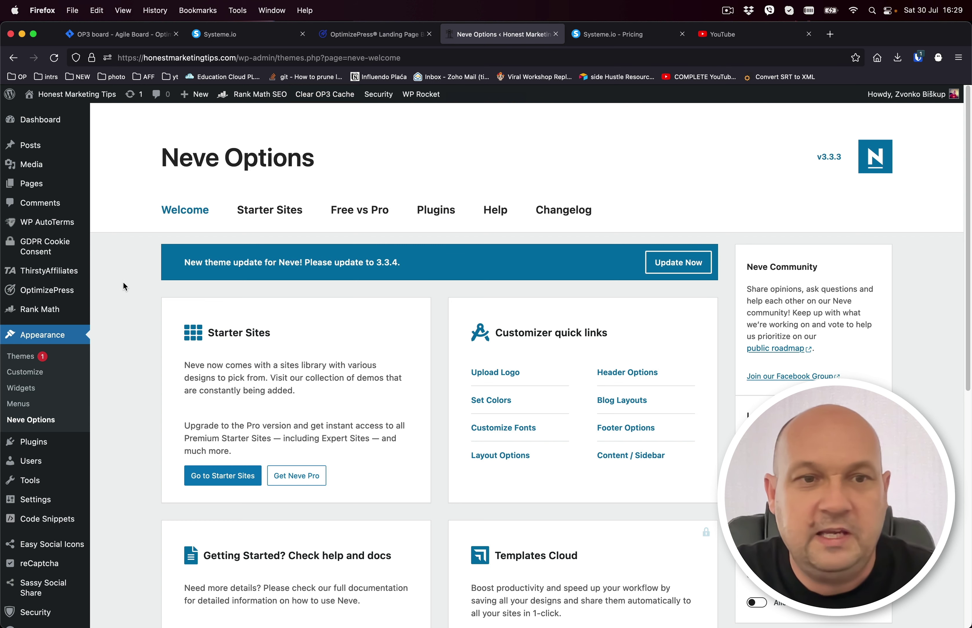
Browse the OptimizePress page templates and open the MarketerPro collection.
mouse_move(58, 294)
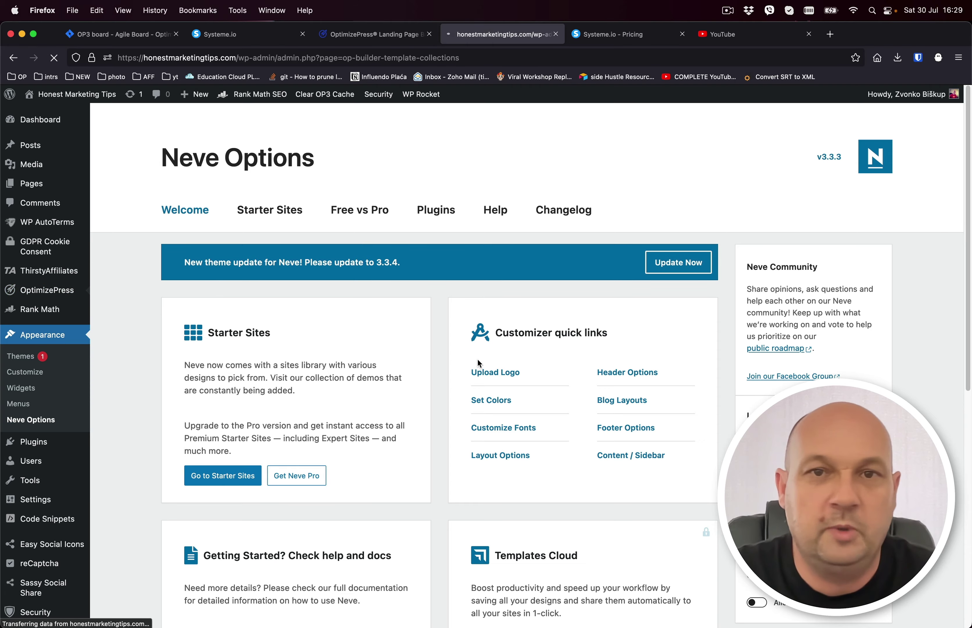
scroll(477, 358, "down", 15)
scroll(478, 360, "down", 20)
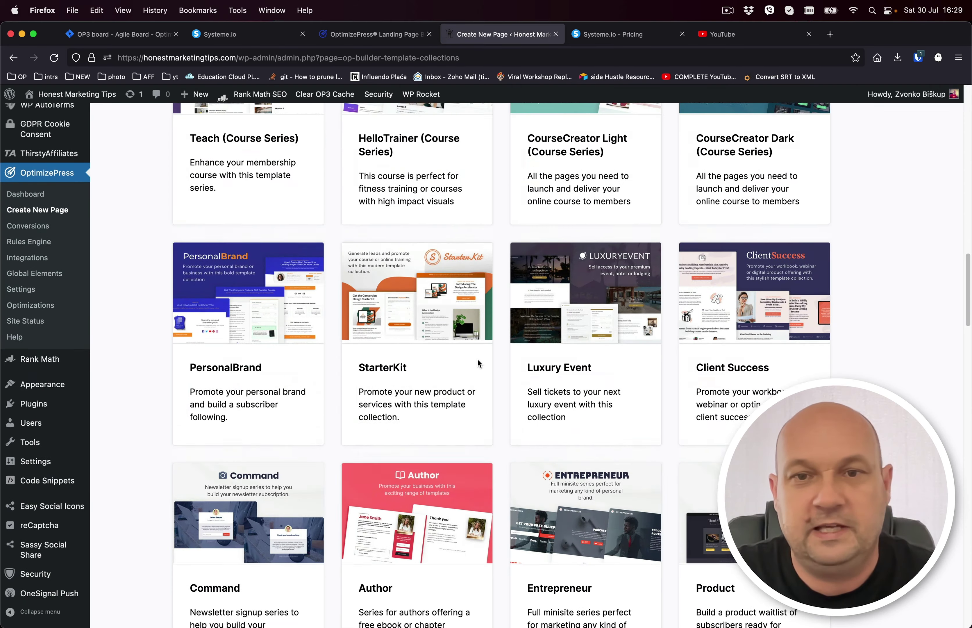
scroll(478, 360, "up", 13)
scroll(478, 359, "up", 20)
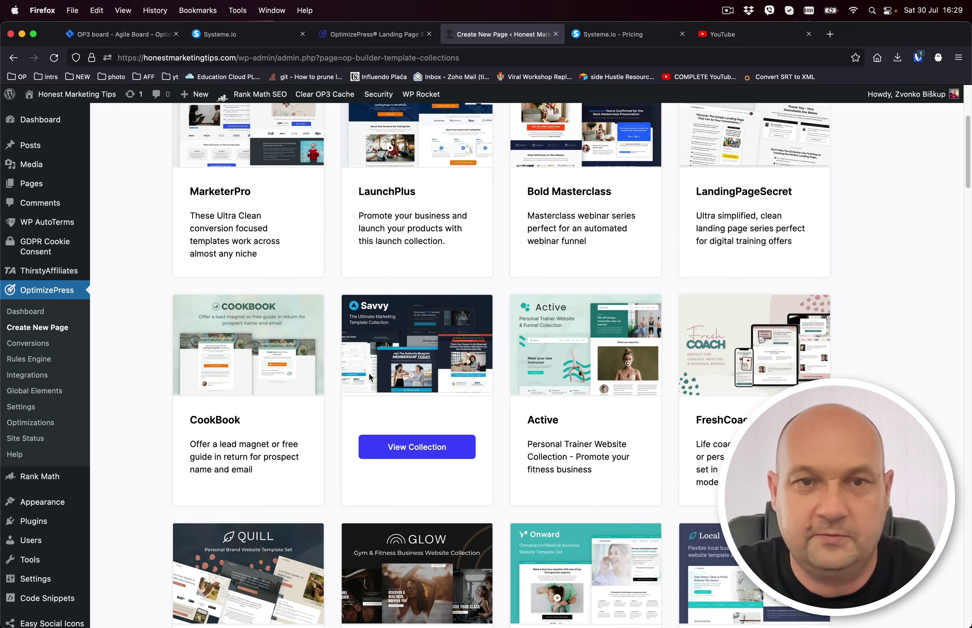
scroll(368, 372, "up", 5)
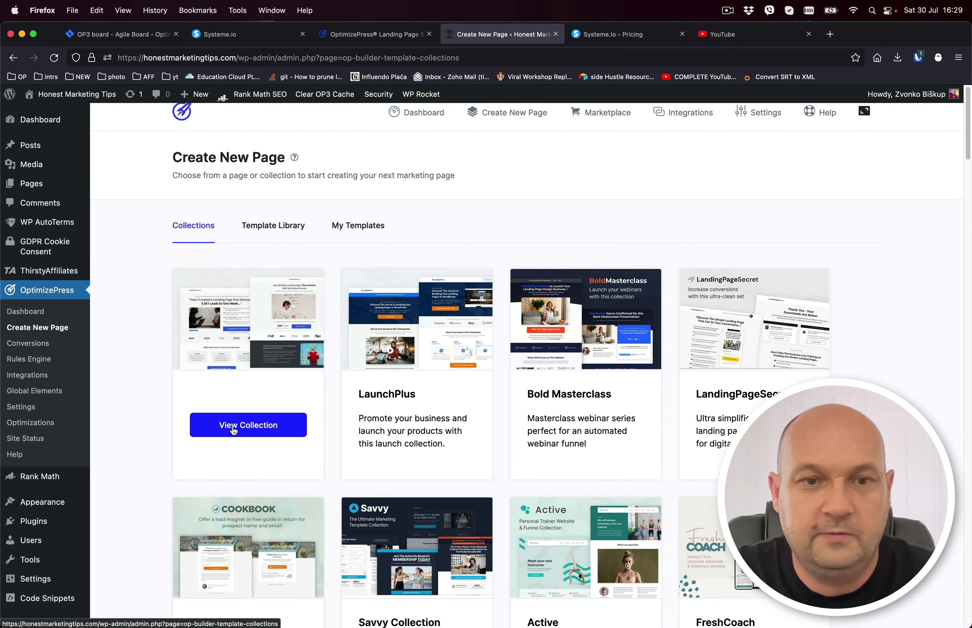
left_click(236, 425)
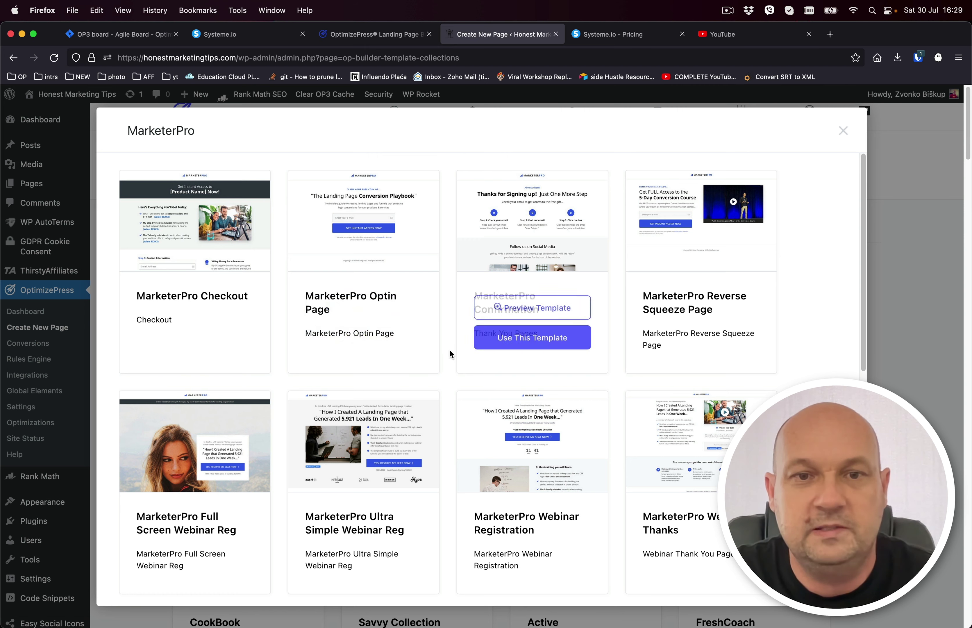
Create a page titled 'Systeme test' from the MarketerPro Optin Page template.
left_click(372, 345)
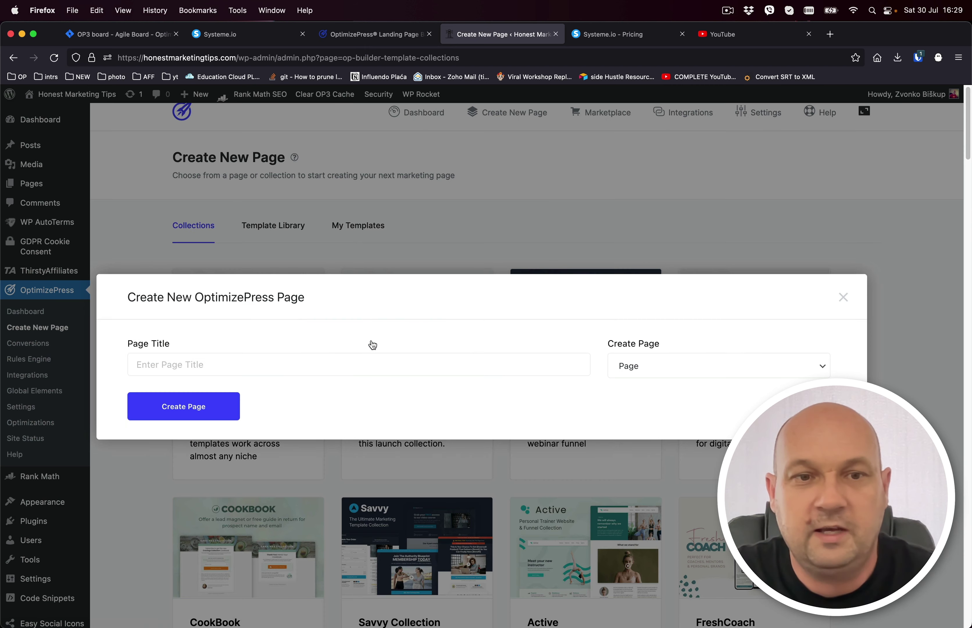
left_click(292, 364)
type("Systeme test")
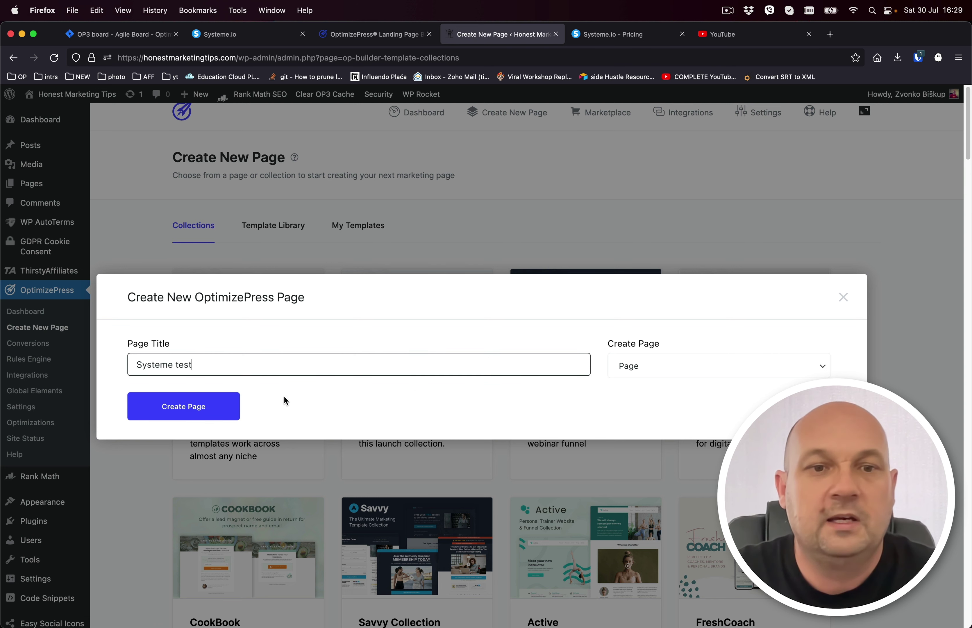
left_click(202, 405)
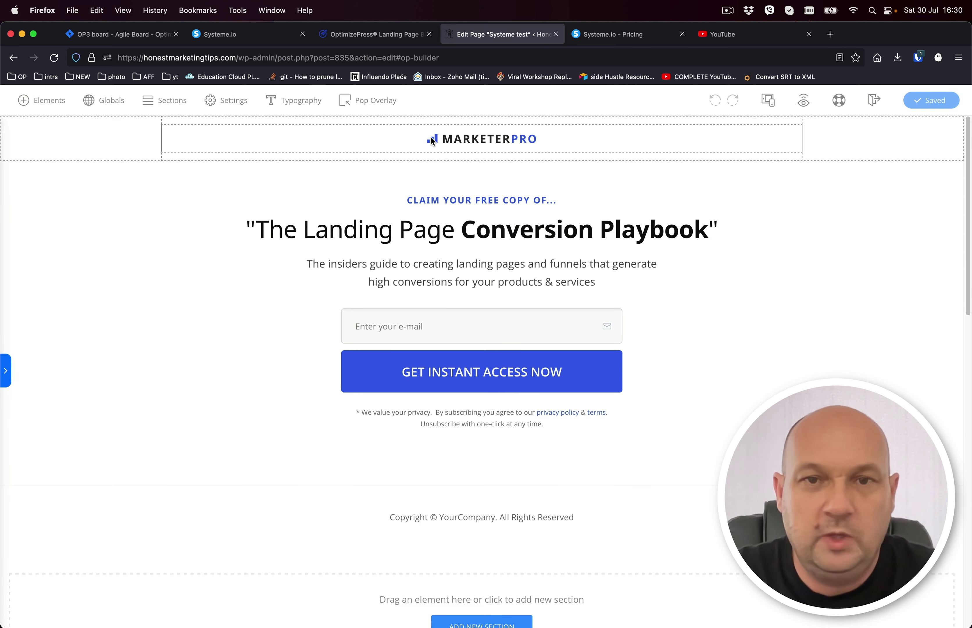
Select the opt-in form and open Edit Integration from its Integration Options.
left_click(380, 306)
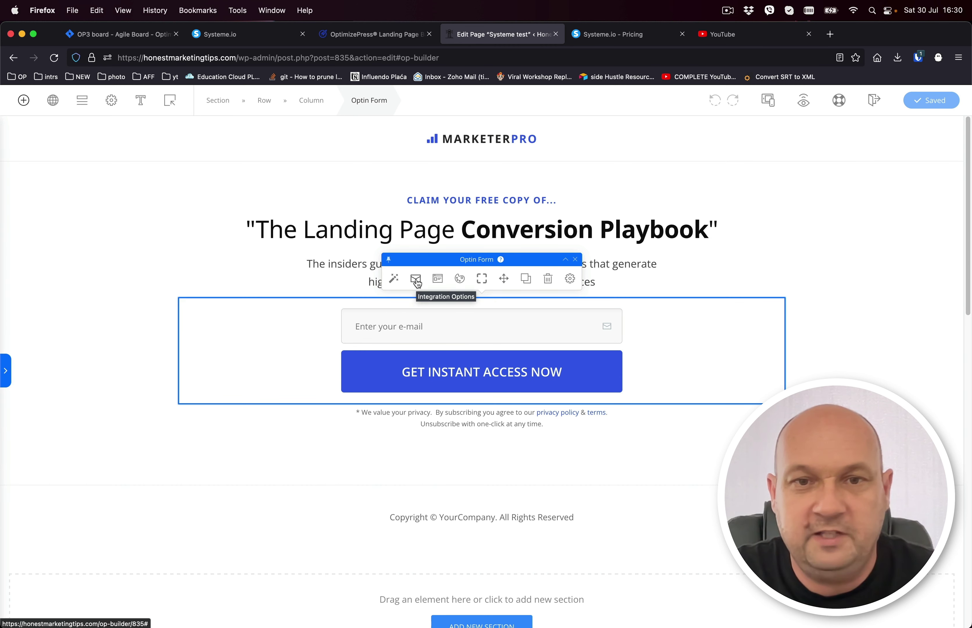
left_click(415, 280)
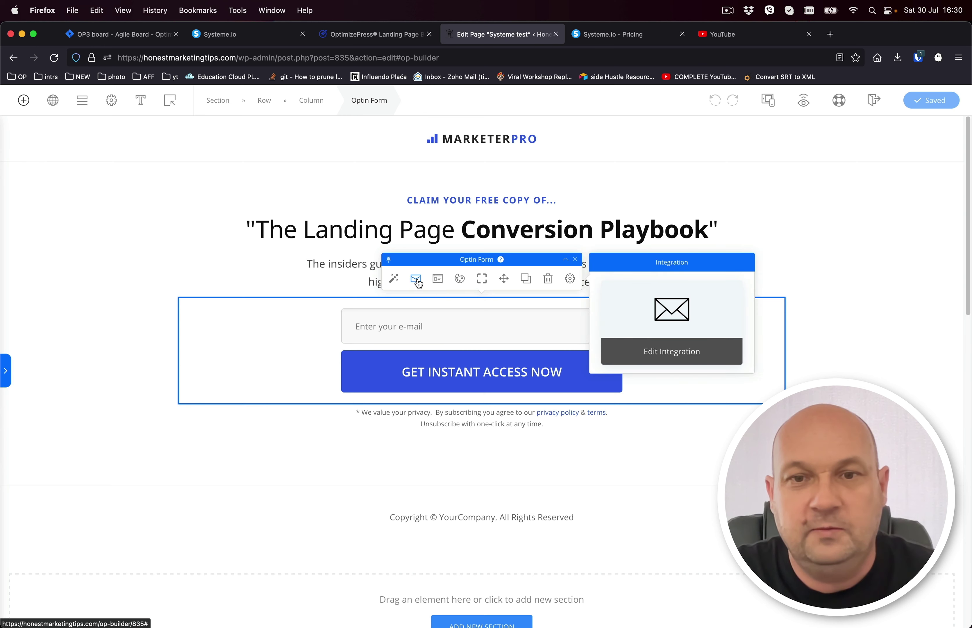
left_click(680, 356)
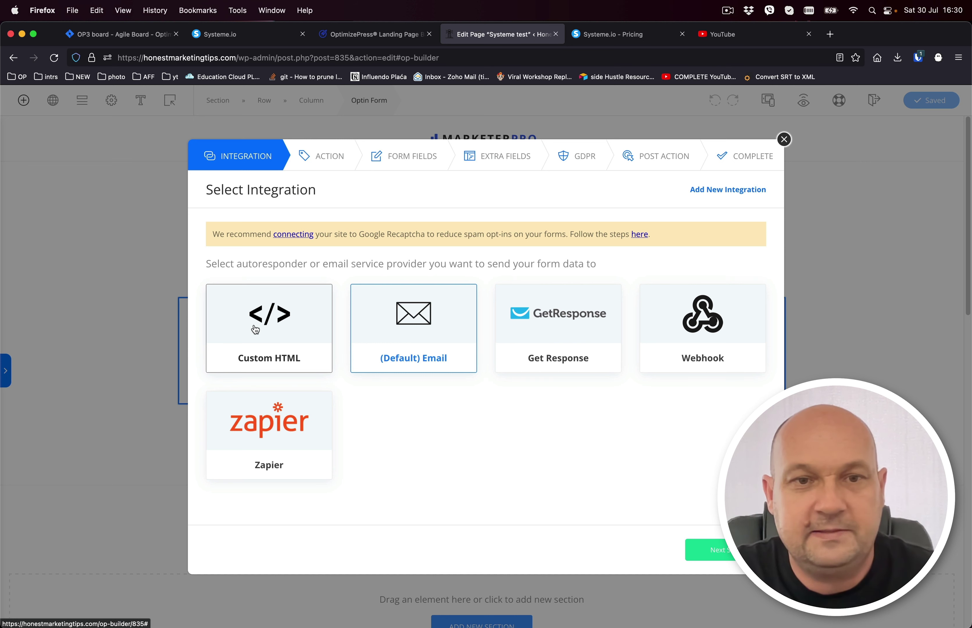
Set the opt-in form's integration to Custom HTML with the pasted Systeme.io form code.
left_click(280, 329)
left_click(708, 549)
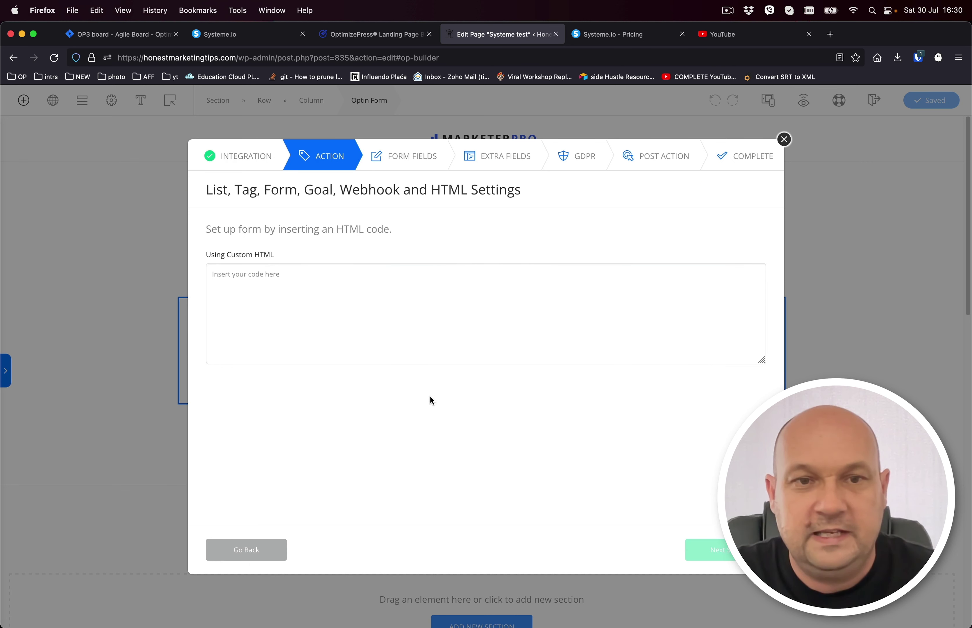
left_click(291, 283)
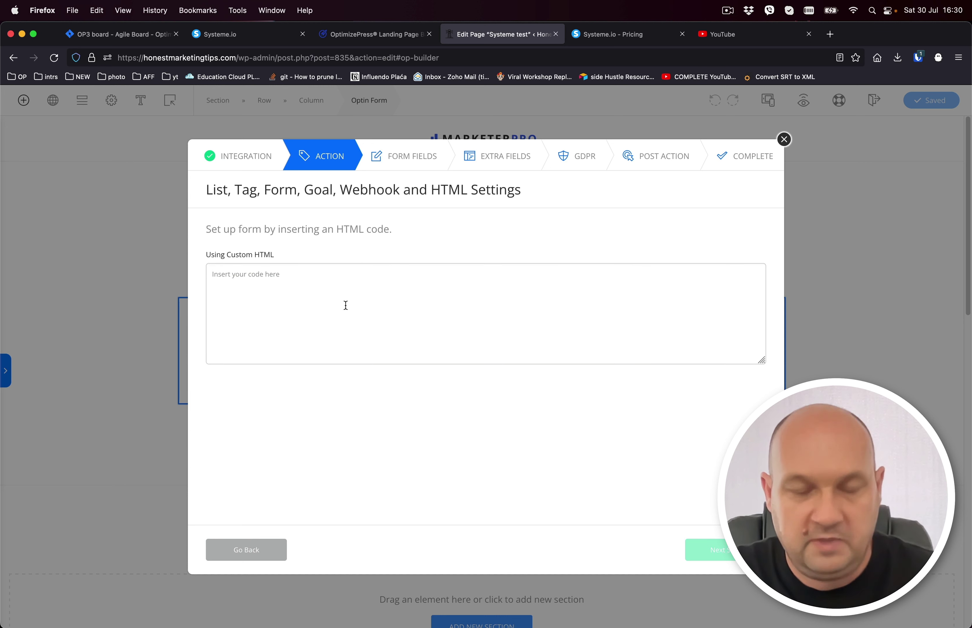
key("super+v")
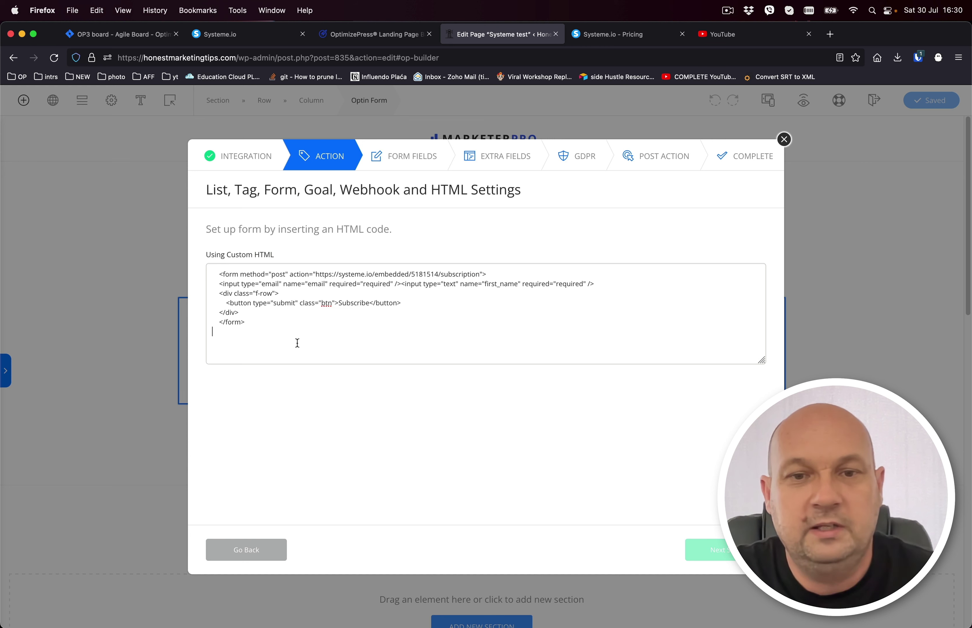
left_click(300, 378)
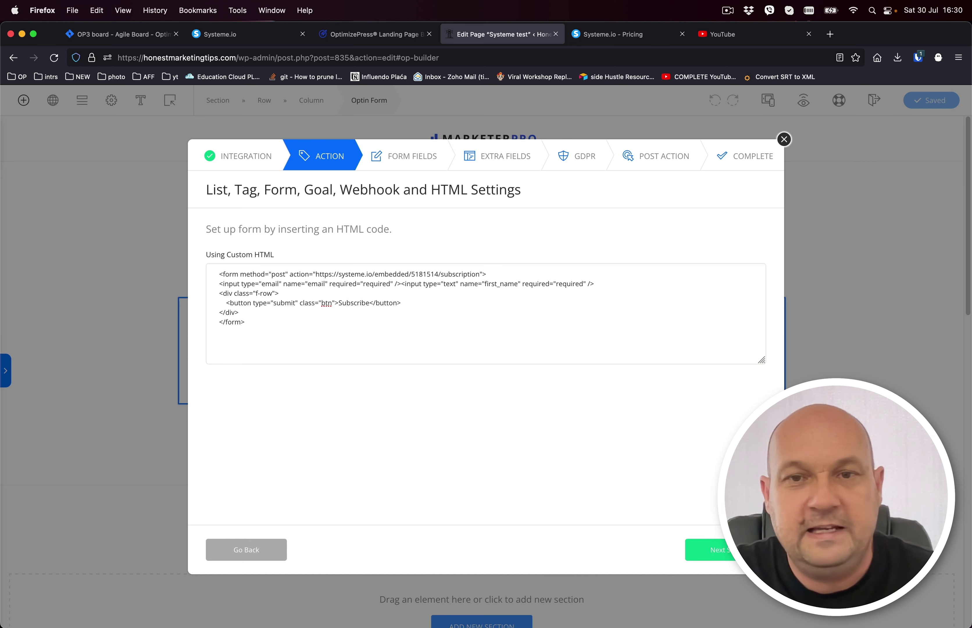
left_click(733, 558)
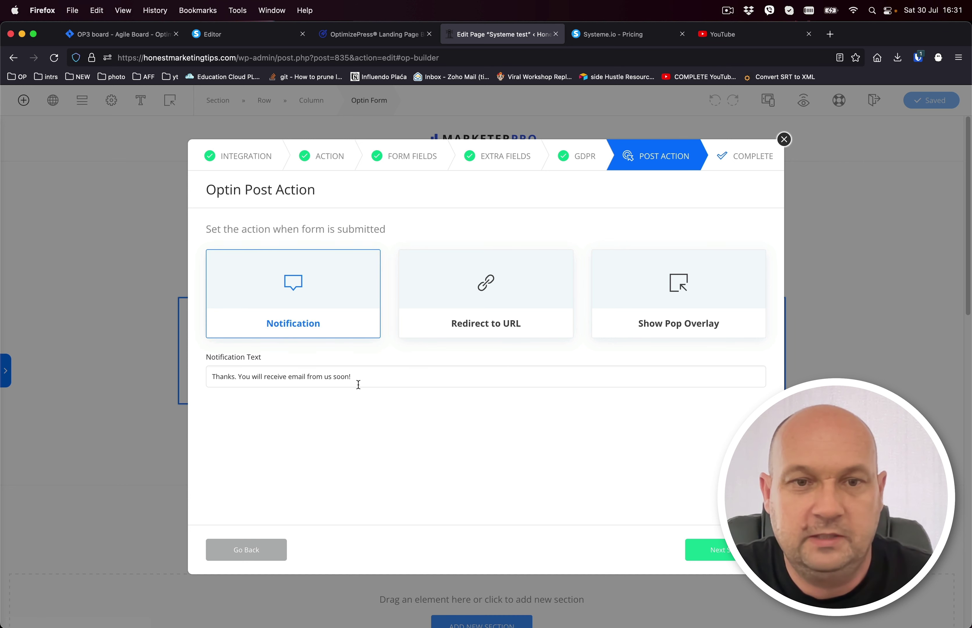
Try Redirect to URL after signup, turning form-field autofill on and back off.
left_click_drag(357, 384, 196, 372)
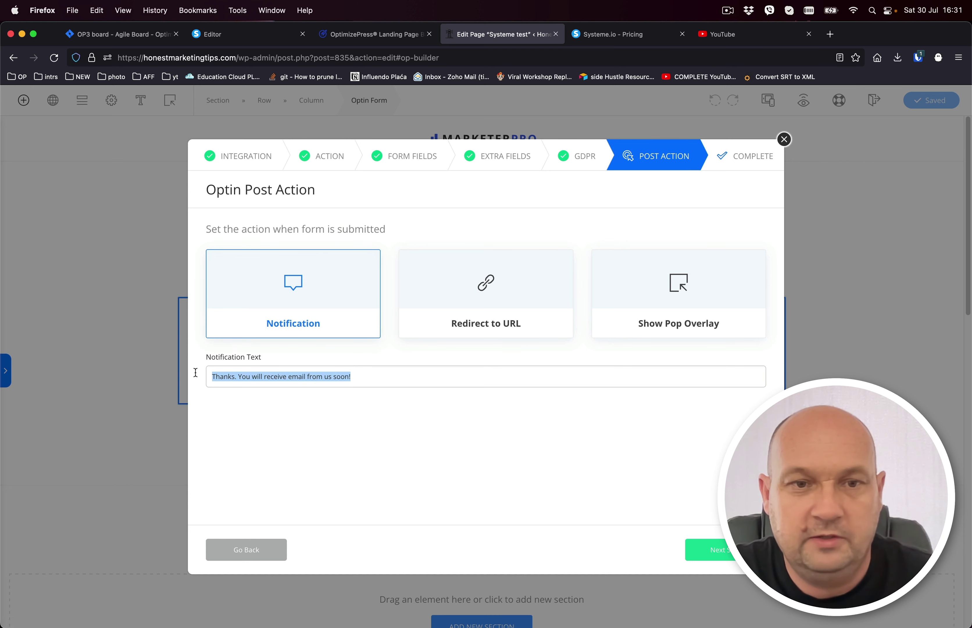
left_click(466, 322)
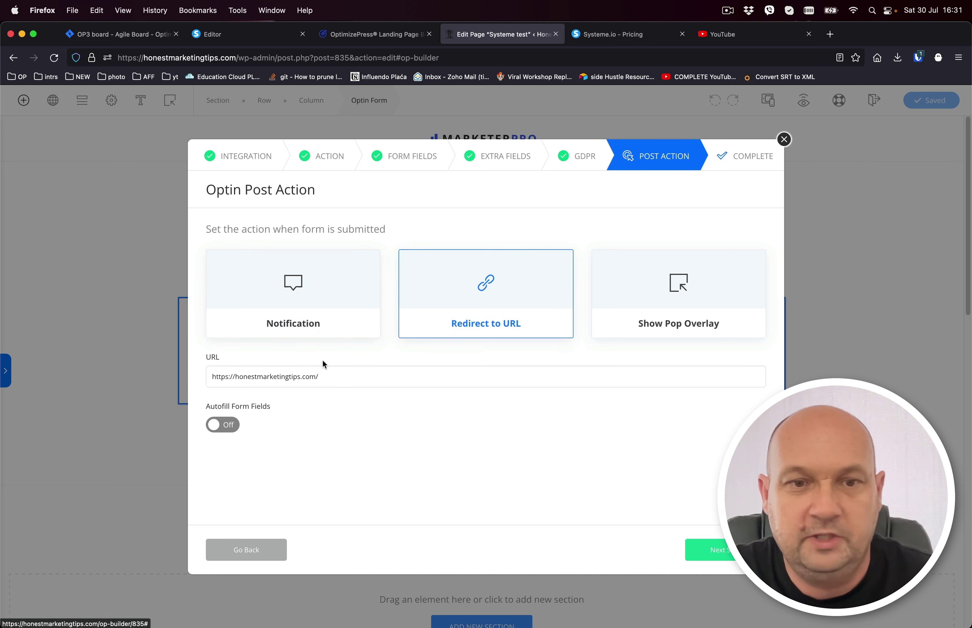
left_click(227, 429)
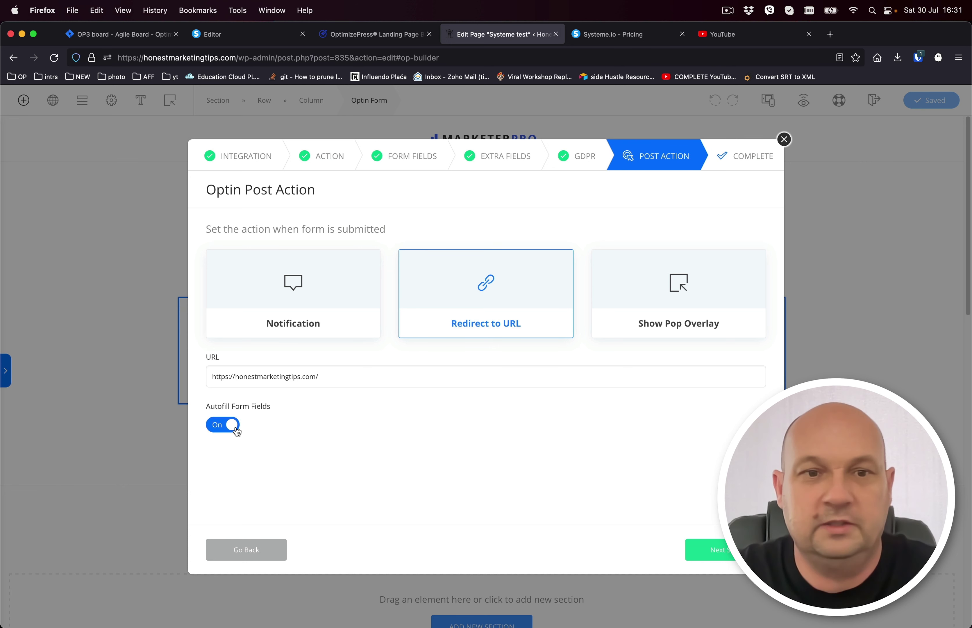
left_click(212, 426)
Try Show Pop Overlay with Overlay 1, then settle on Notification and finish the wizard.
left_click(679, 316)
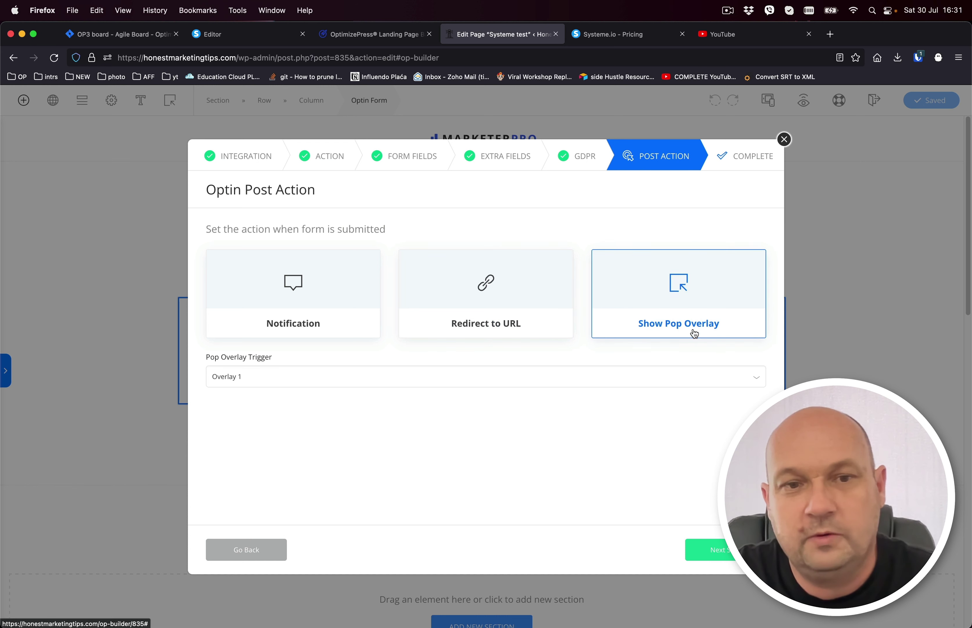
left_click(369, 378)
left_click(368, 378)
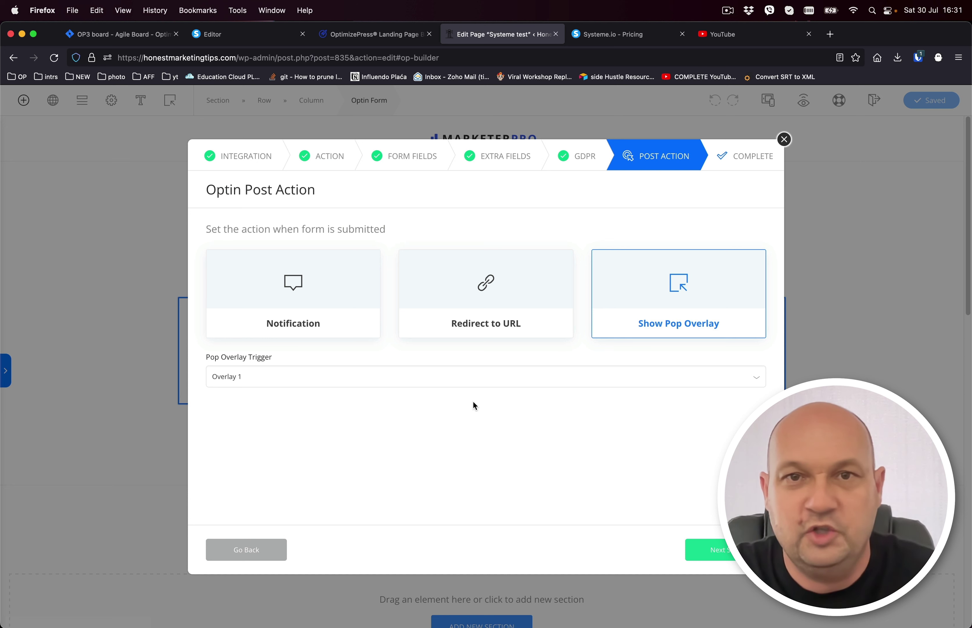
left_click(305, 297)
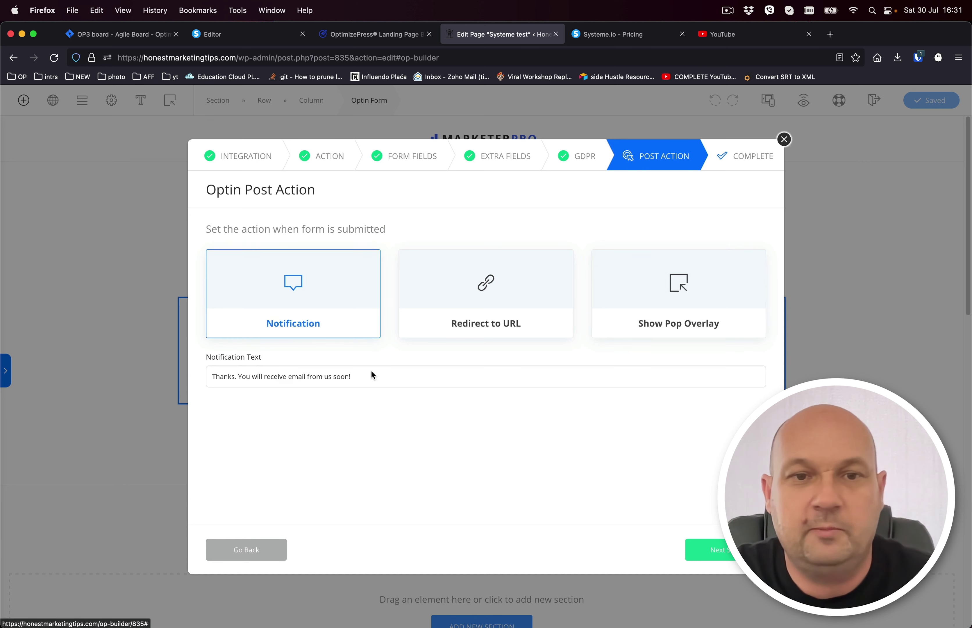
left_click(705, 549)
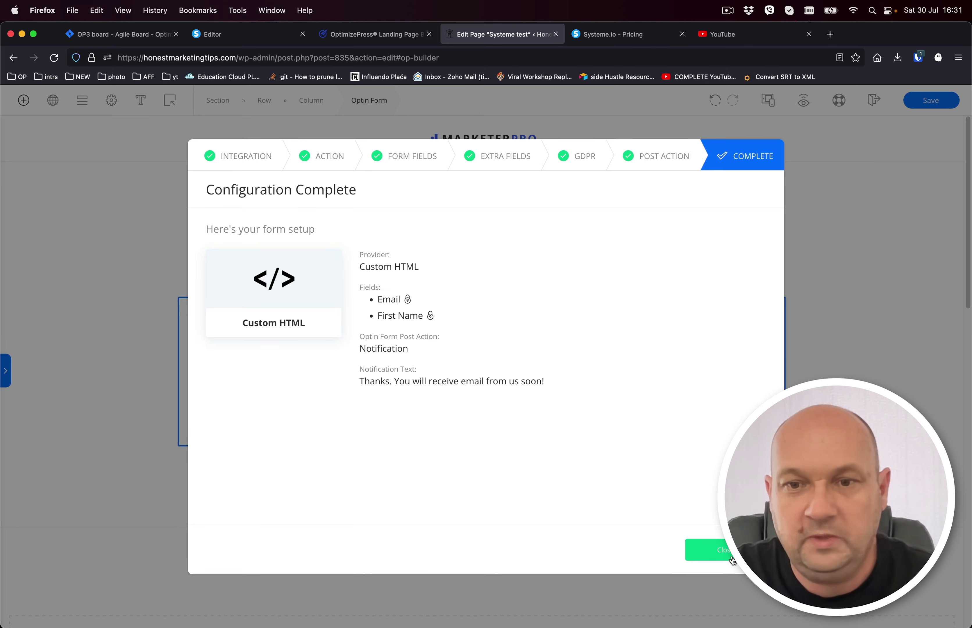
left_click(702, 550)
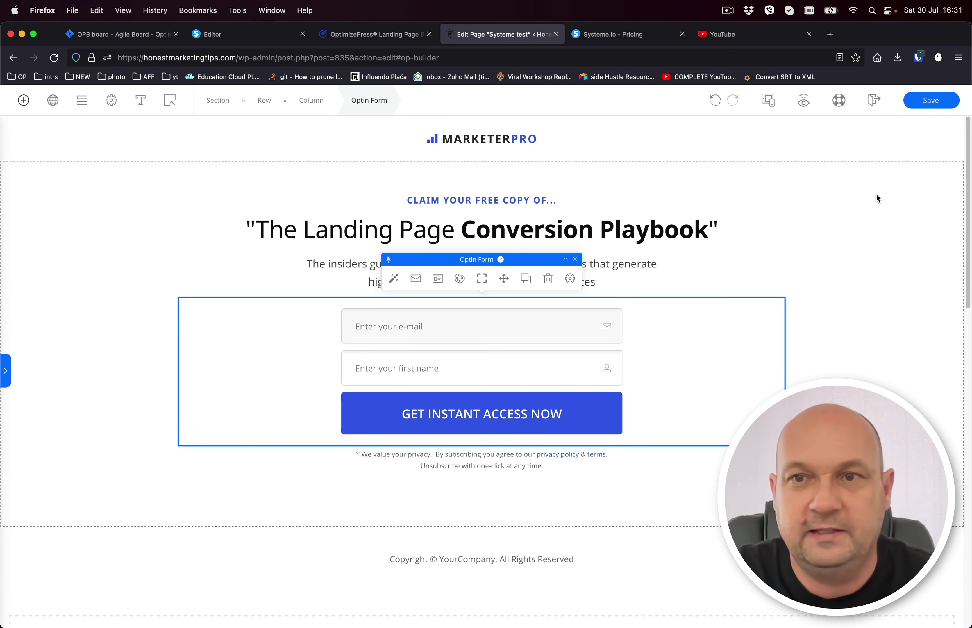
Save the page, drag First Name above E-Mail in the form's Advanced Options, and save again.
left_click(930, 101)
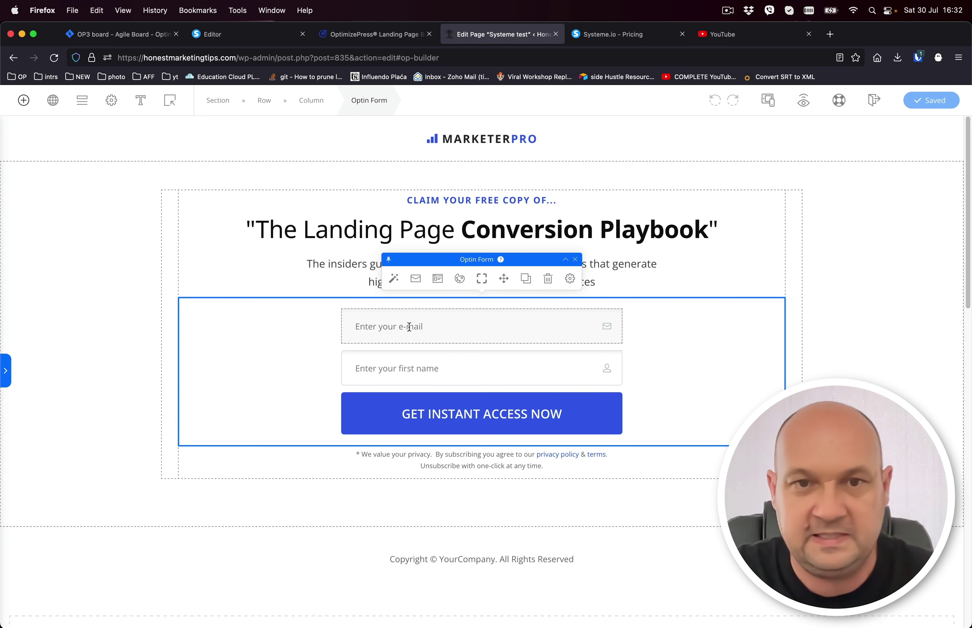
left_click(570, 279)
left_click(674, 405)
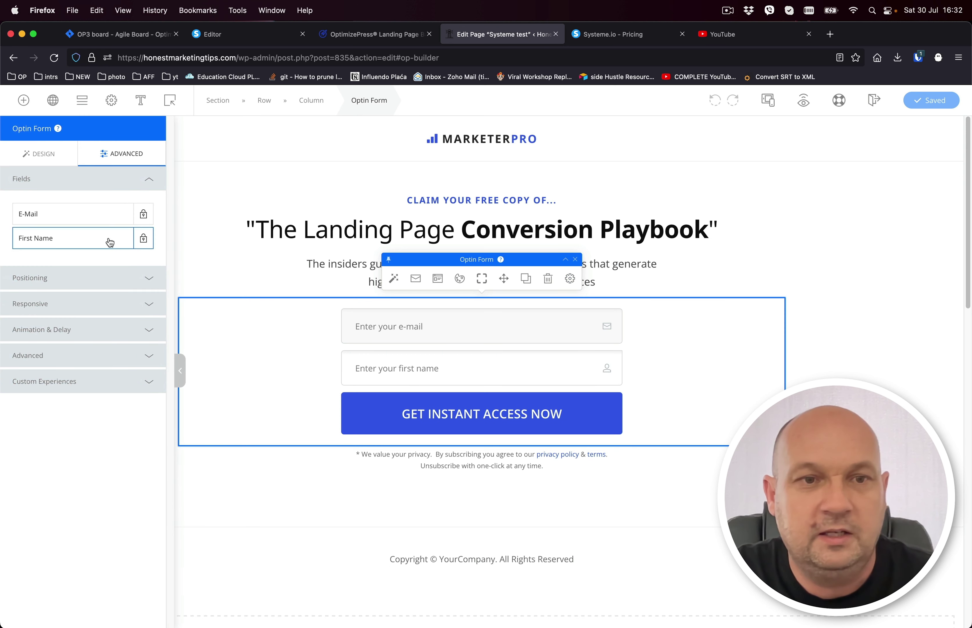
left_click_drag(110, 241, 106, 221)
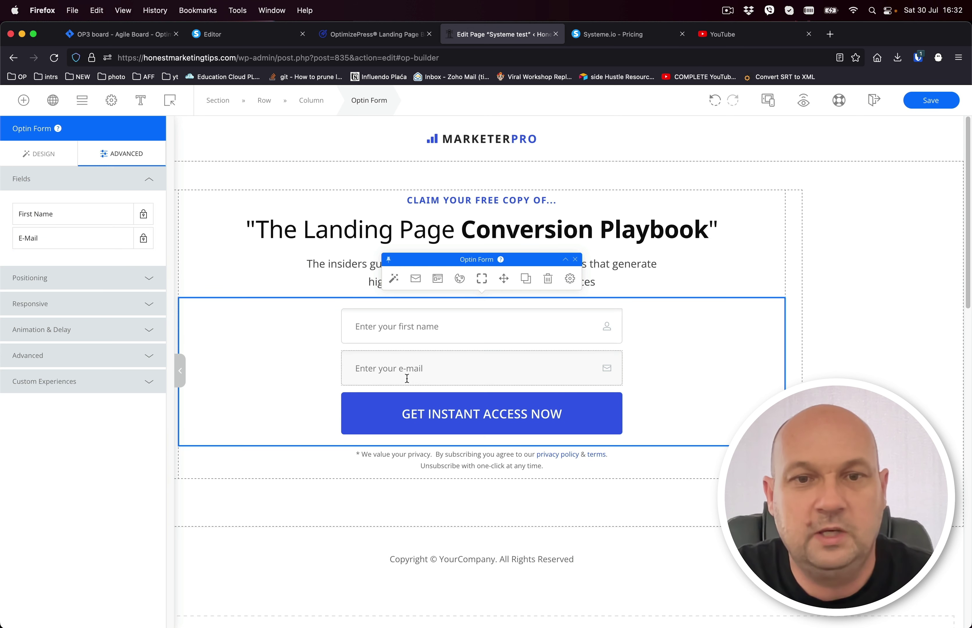
left_click(930, 103)
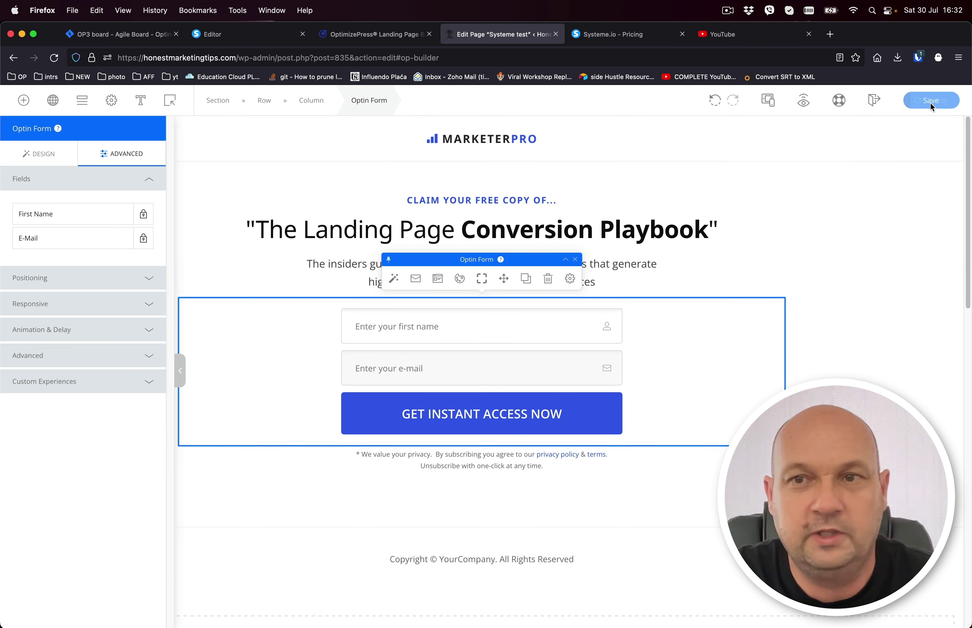
Preview the landing page and enter a test first name and e-mail address.
left_click(803, 101)
left_click(477, 313)
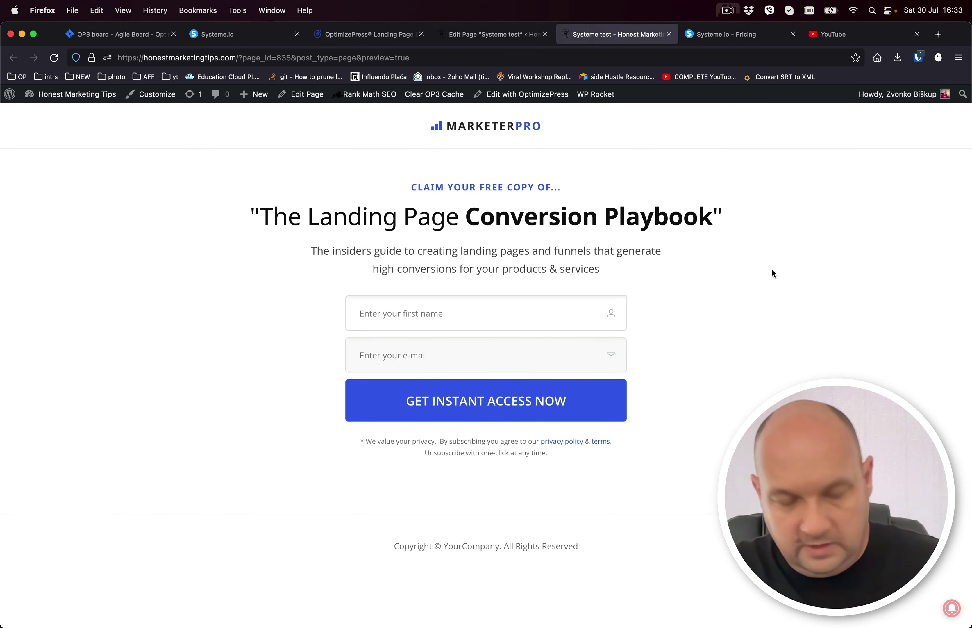
type("Zvonko")
key("Tab")
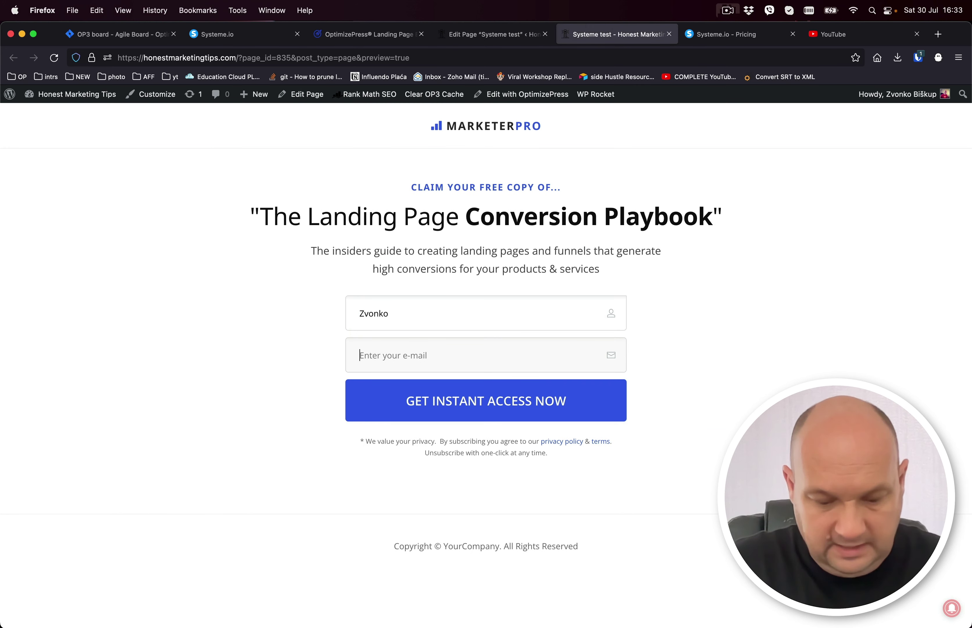
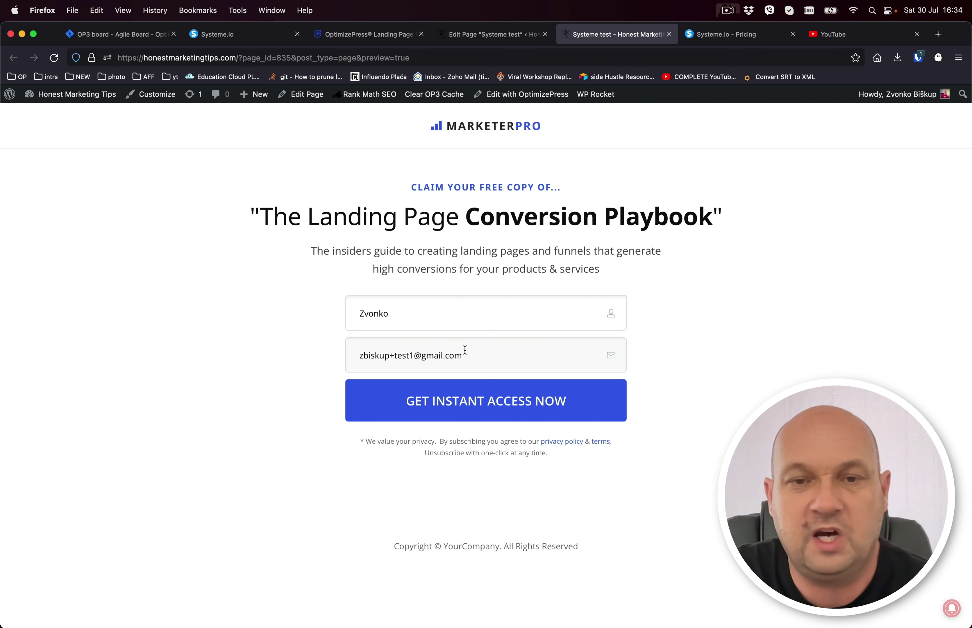
Submit the test signup and check the 'Thanks. You will receive email from us soon!' message.
left_click_drag(463, 356, 336, 351)
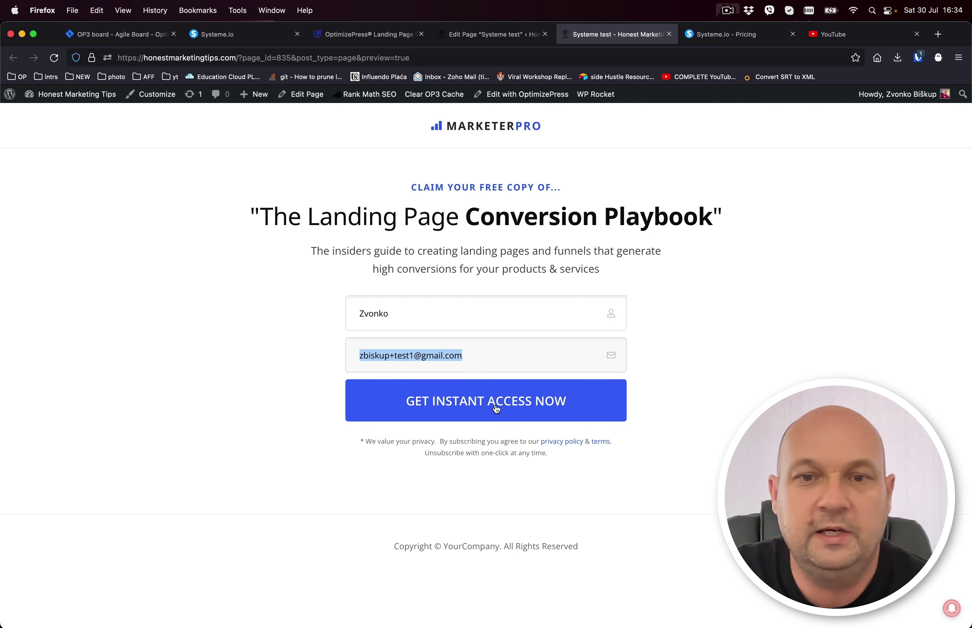
left_click(483, 403)
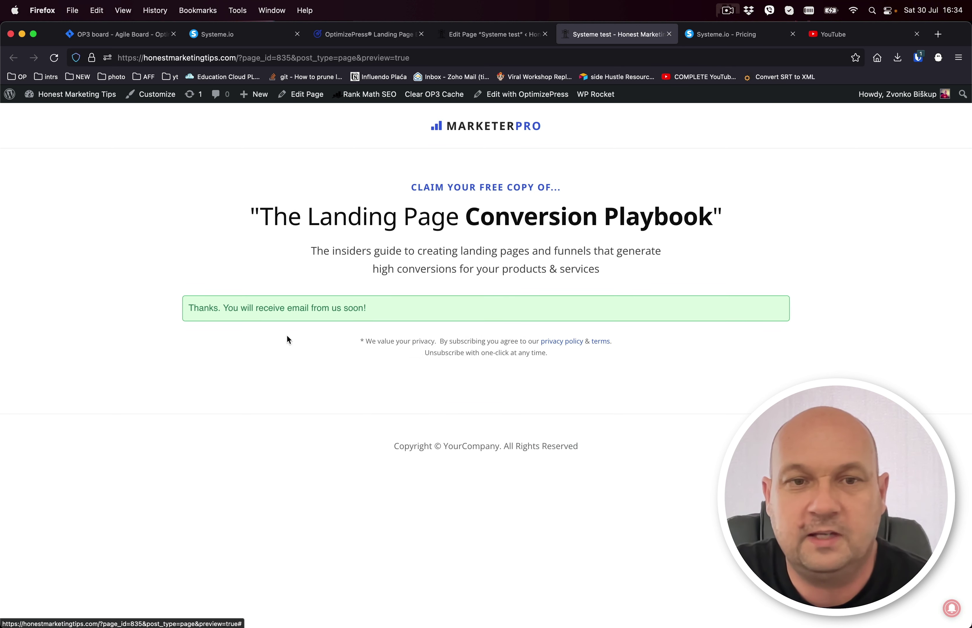
left_click_drag(186, 310, 411, 322)
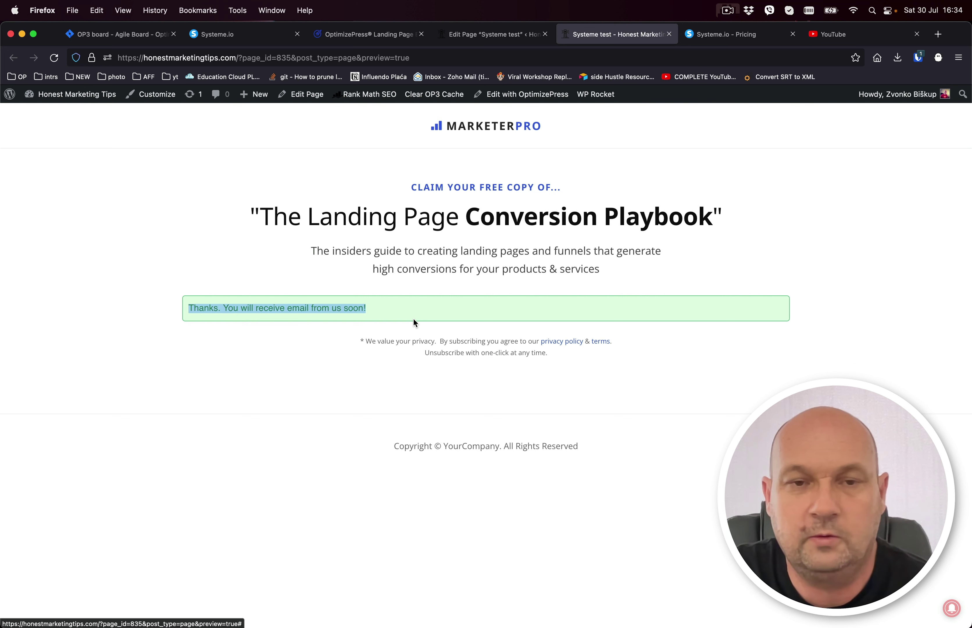
left_click(375, 302)
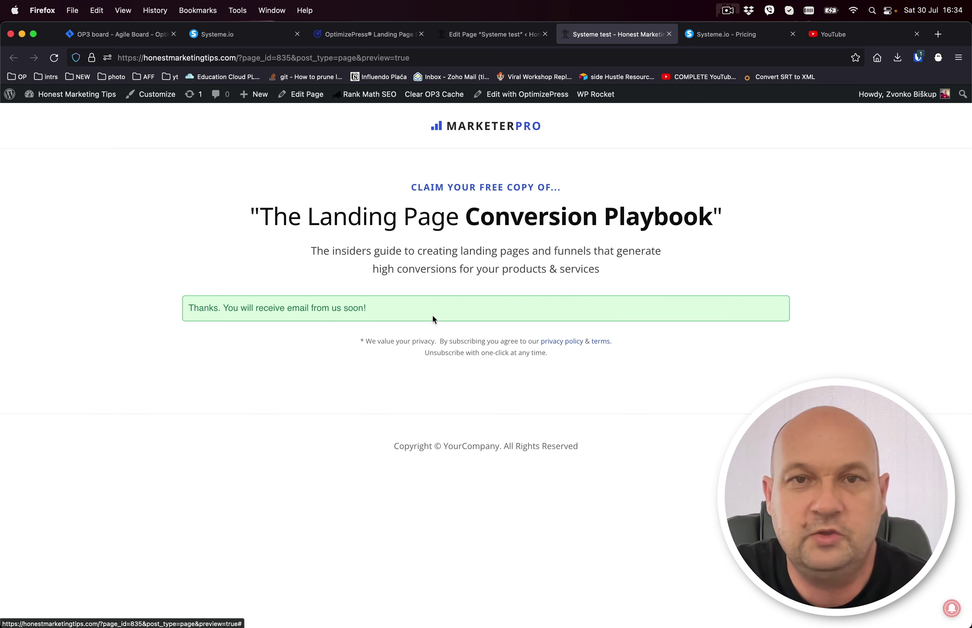
Check the Systeme.io contacts list for the test signup, then move to the pricing page.
left_click(243, 40)
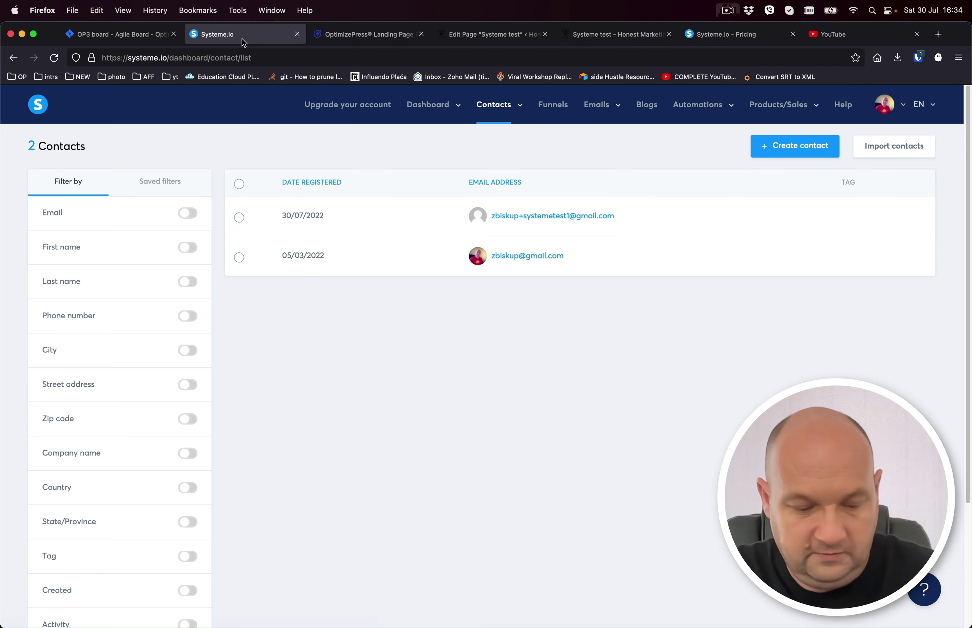
mouse_move(495, 109)
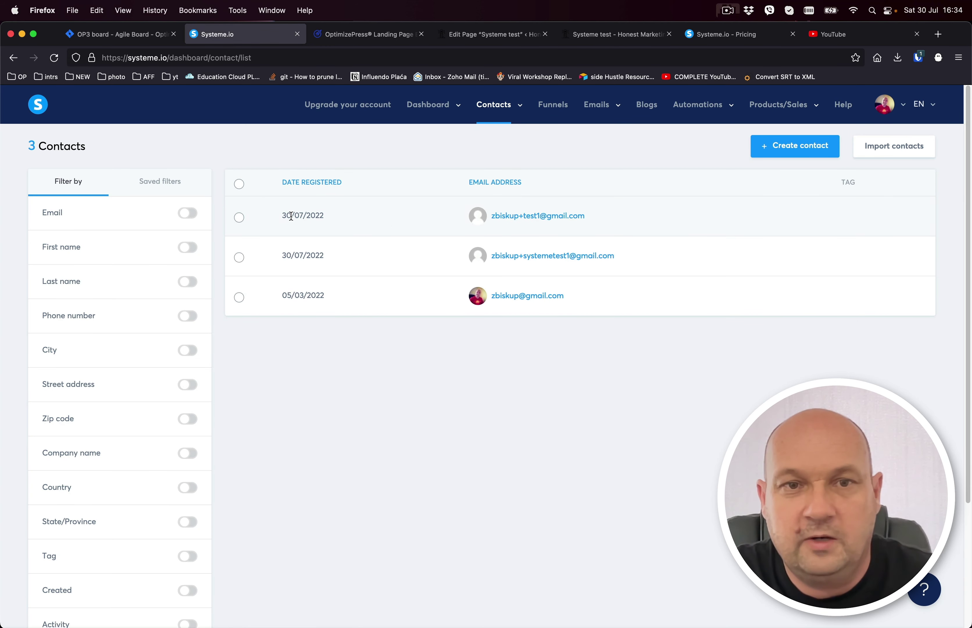
mouse_move(571, 218)
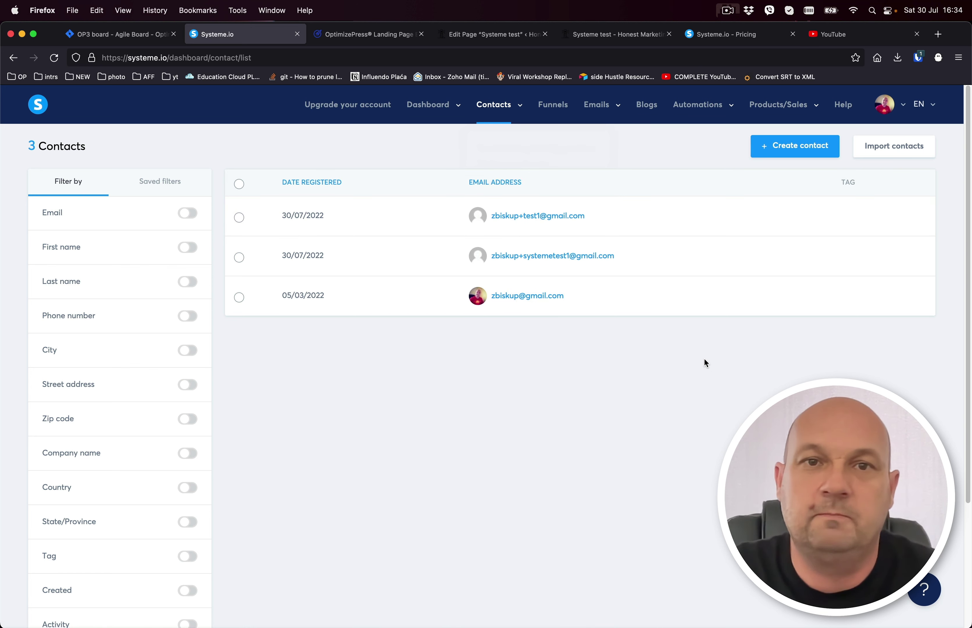
left_click(724, 34)
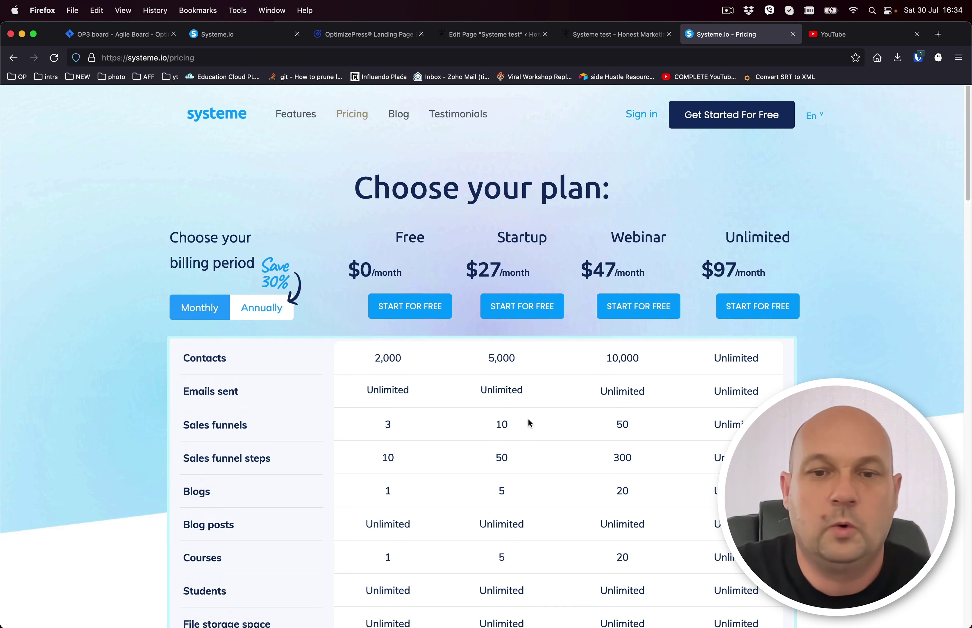
Review the Free, Startup, Webinar and Unlimited plan comparison, then return to the OptimizePress homepage.
scroll(529, 423, "down", 8)
scroll(529, 423, "down", 3)
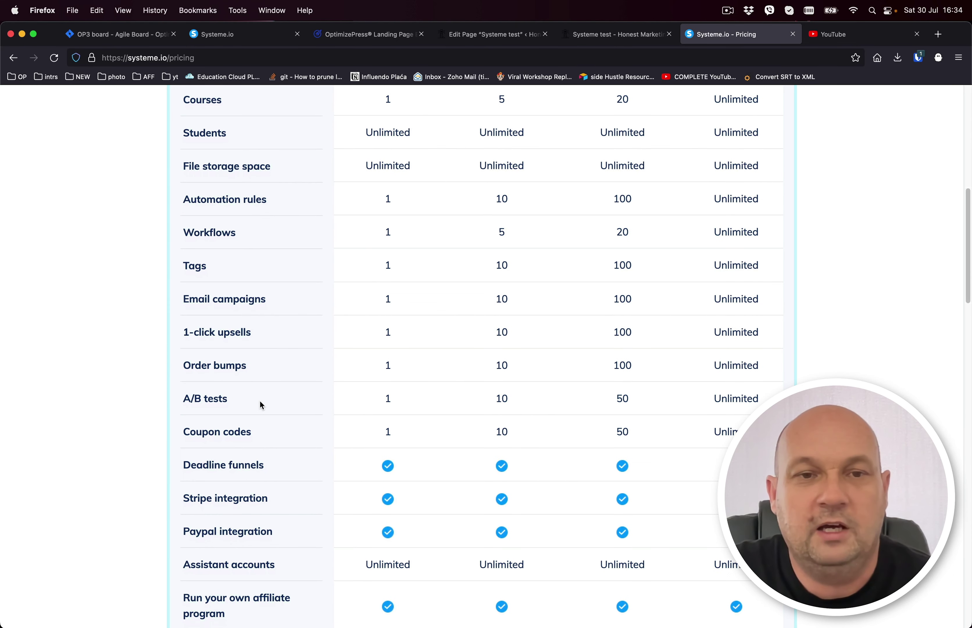
scroll(453, 428, "down", 10)
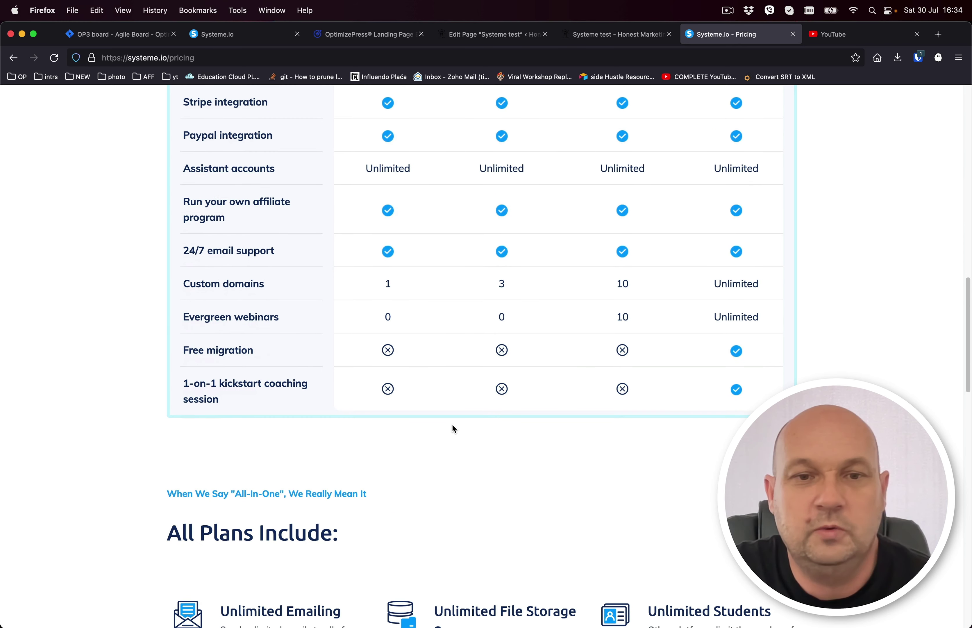
scroll(452, 427, "down", 3)
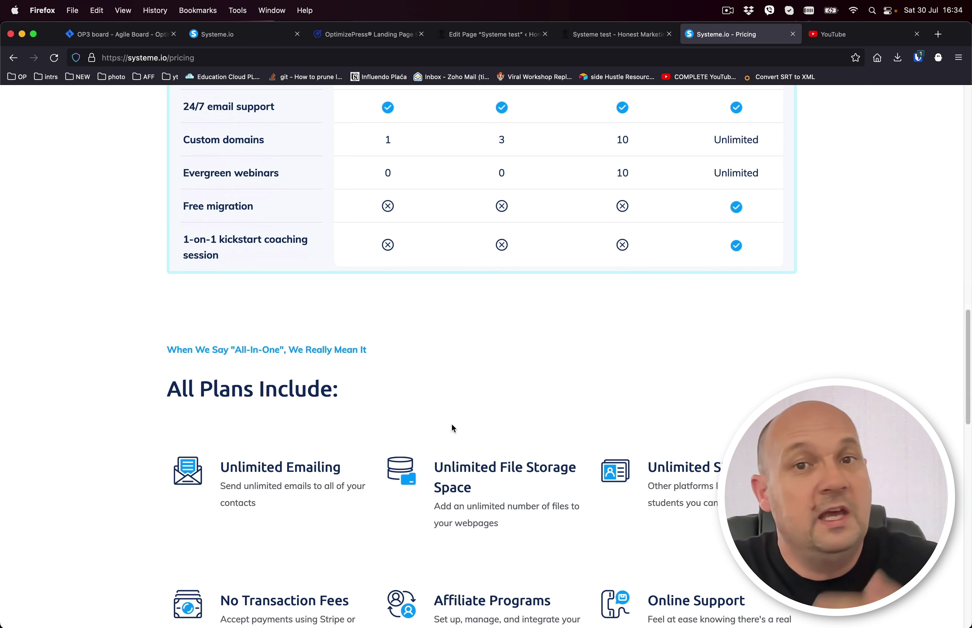
scroll(450, 422, "up", 20)
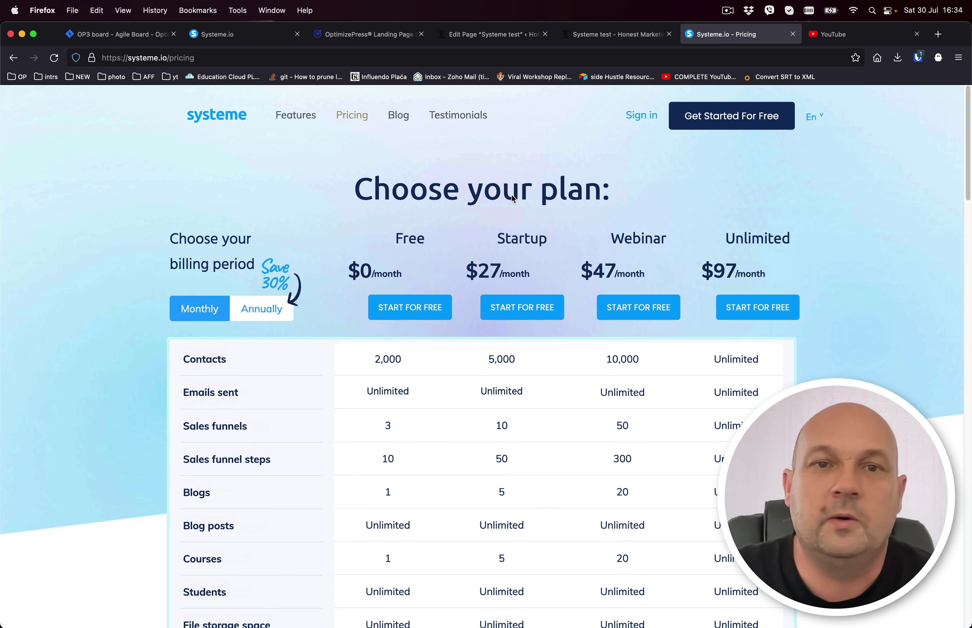
left_click(353, 36)
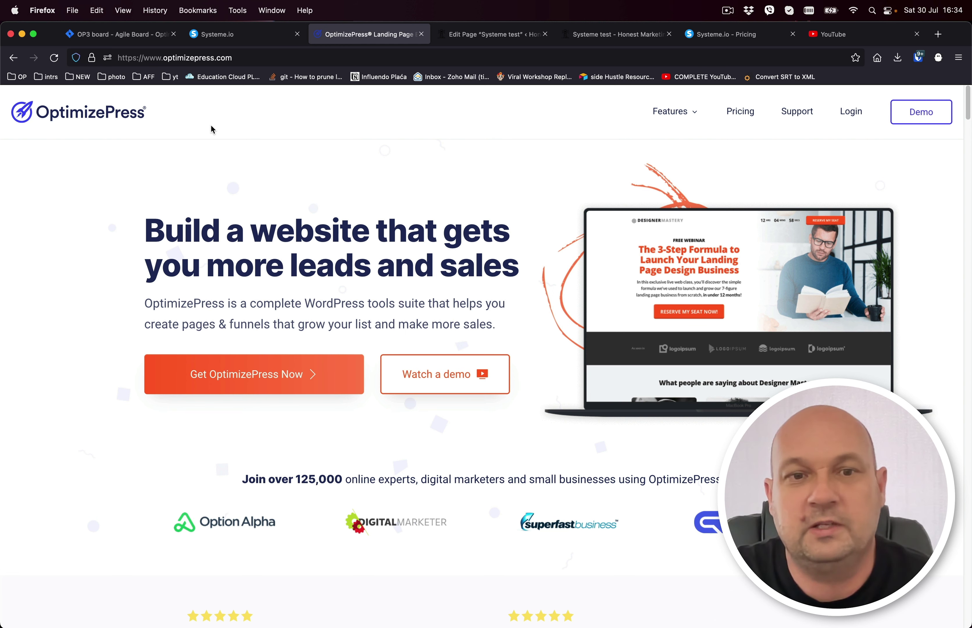
Review OptimizePress's $99/$199/$399 plans, highlighting the $199 Suite price, then return to the builder.
left_click(260, 366)
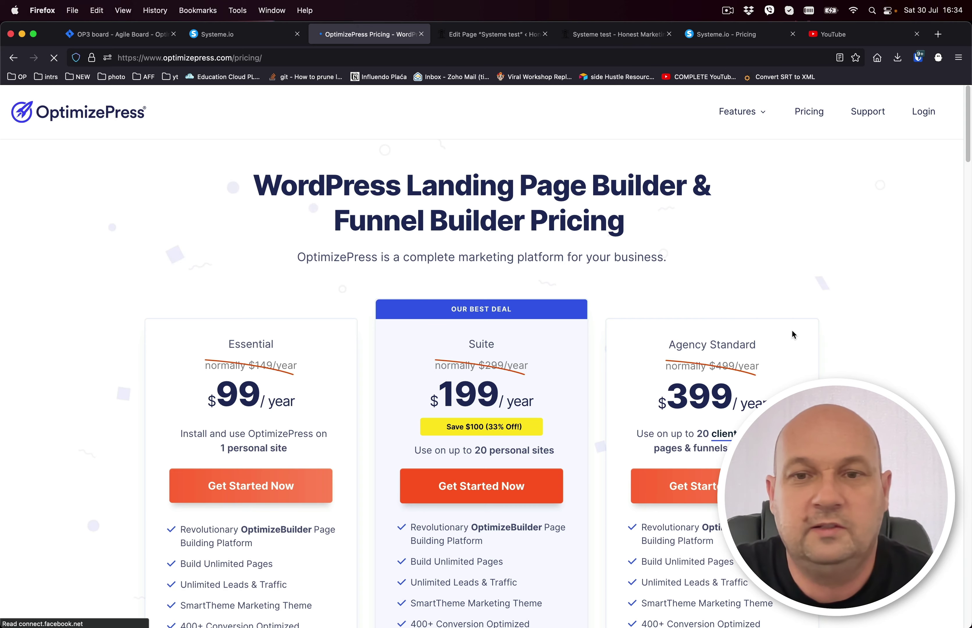
scroll(847, 342, "down", 5)
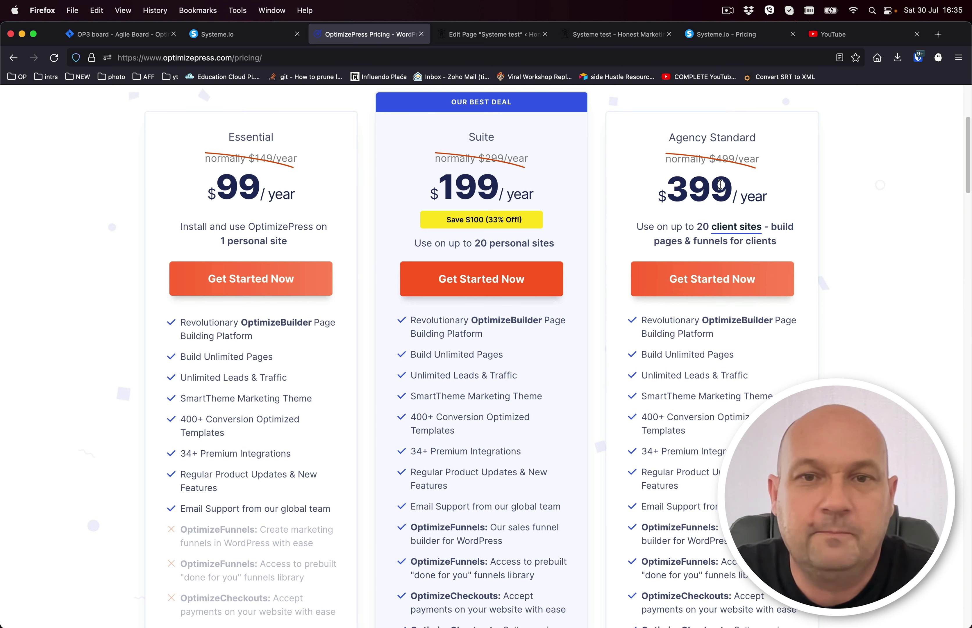
double_click(466, 186)
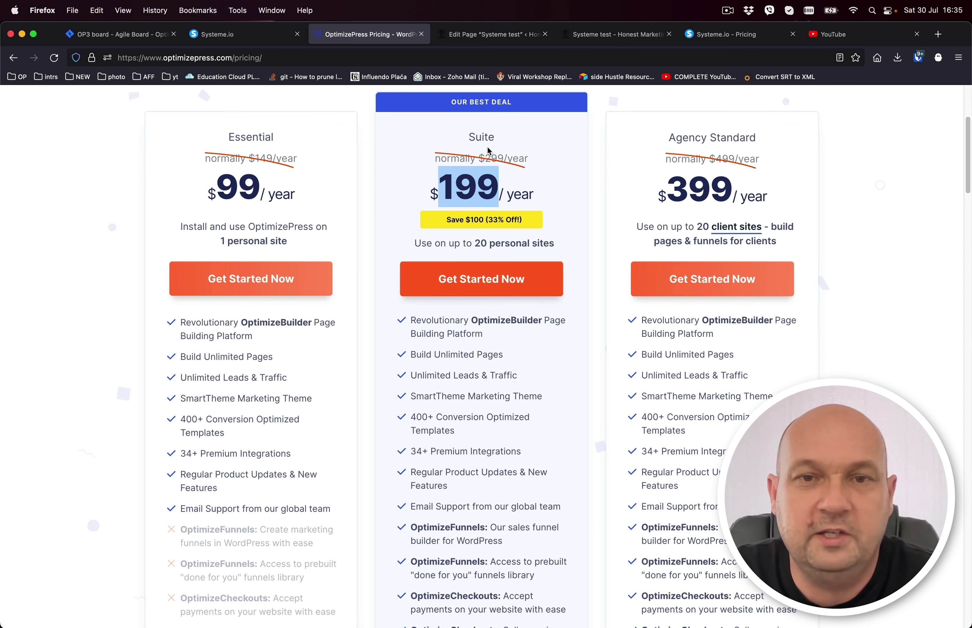
scroll(582, 381, "down", 3)
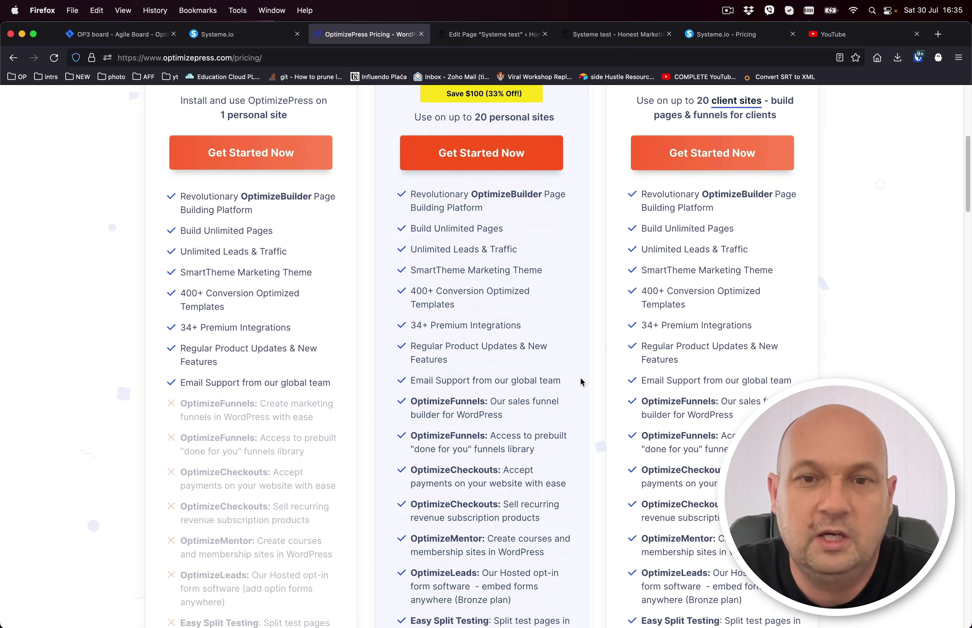
scroll(582, 381, "down", 2)
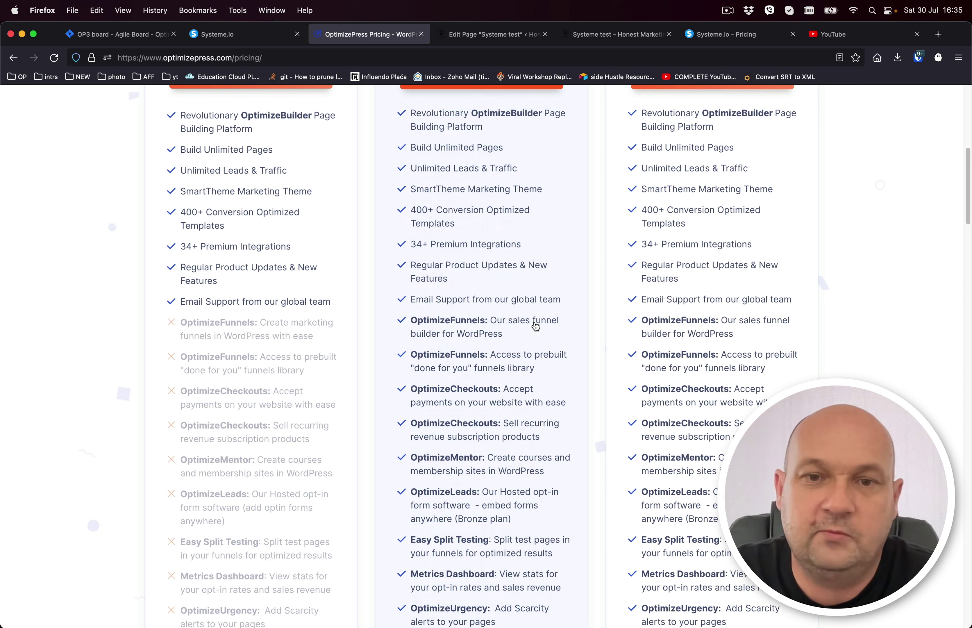
scroll(525, 469, "up", 10)
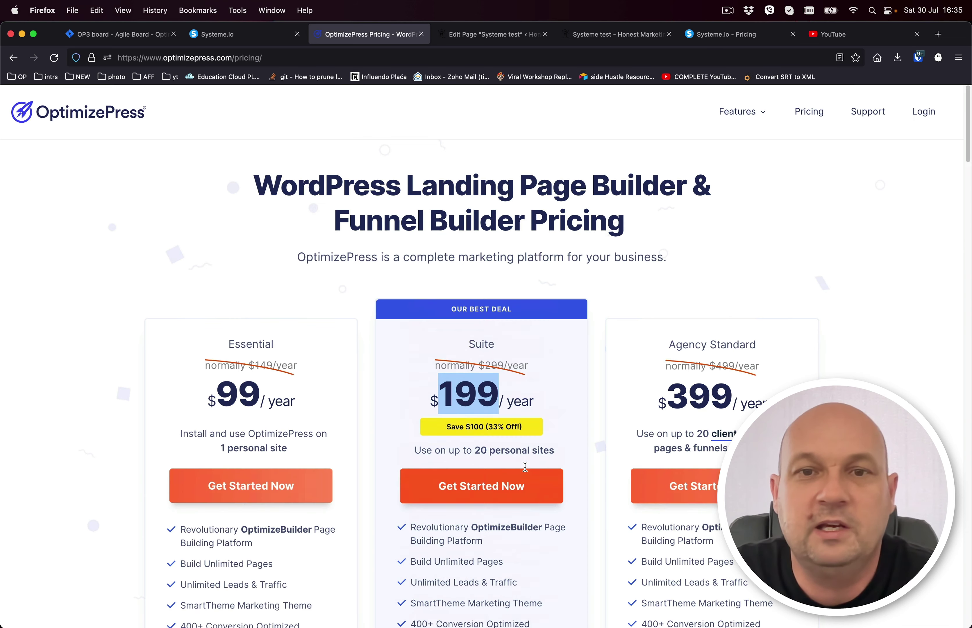
left_click(467, 395)
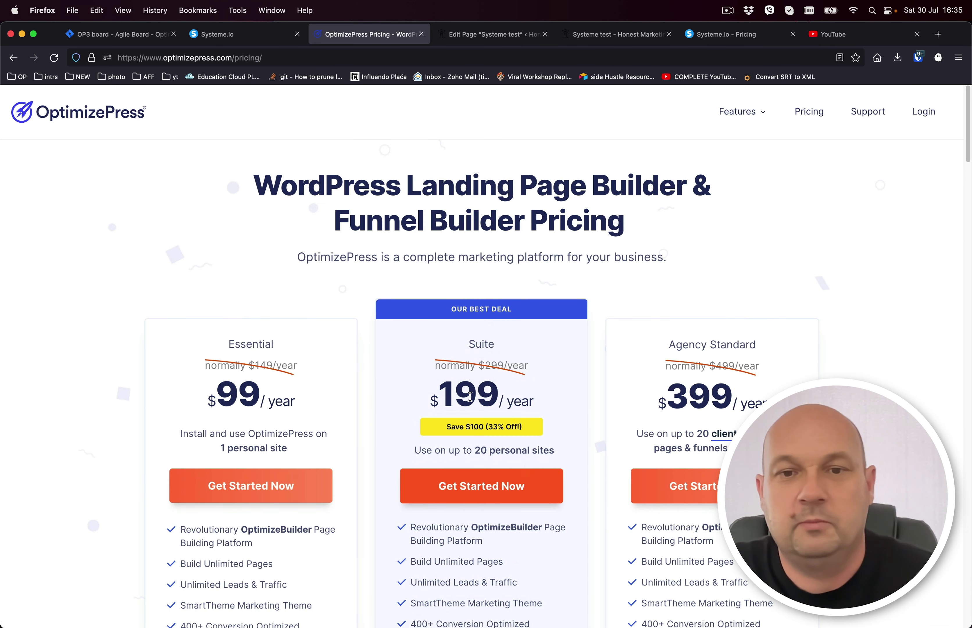
double_click(469, 396)
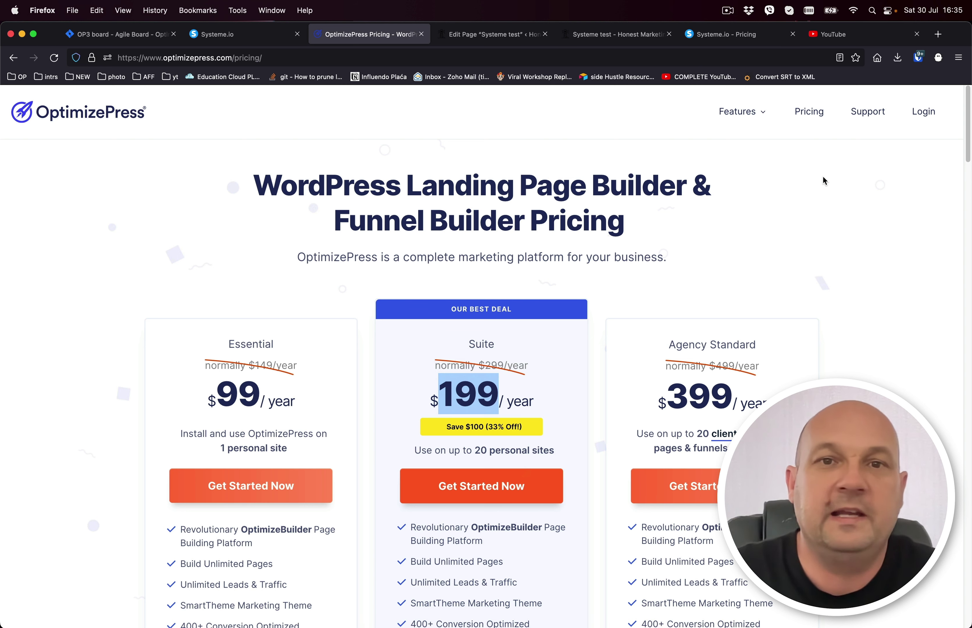
left_click(497, 34)
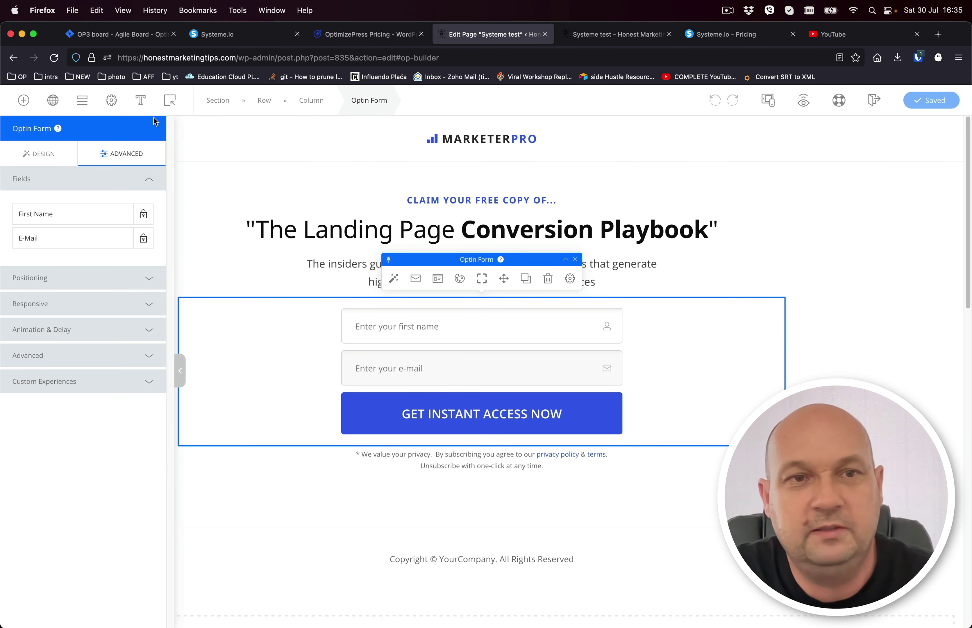
Open Overlay 1 in the popup editor and bring up the popup's own settings.
left_click(171, 102)
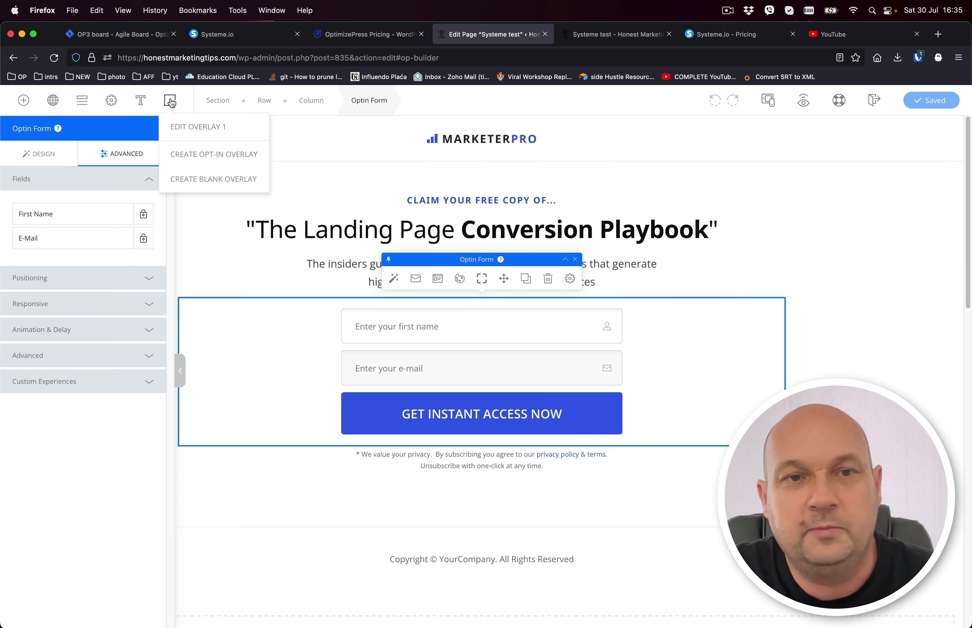
left_click(211, 128)
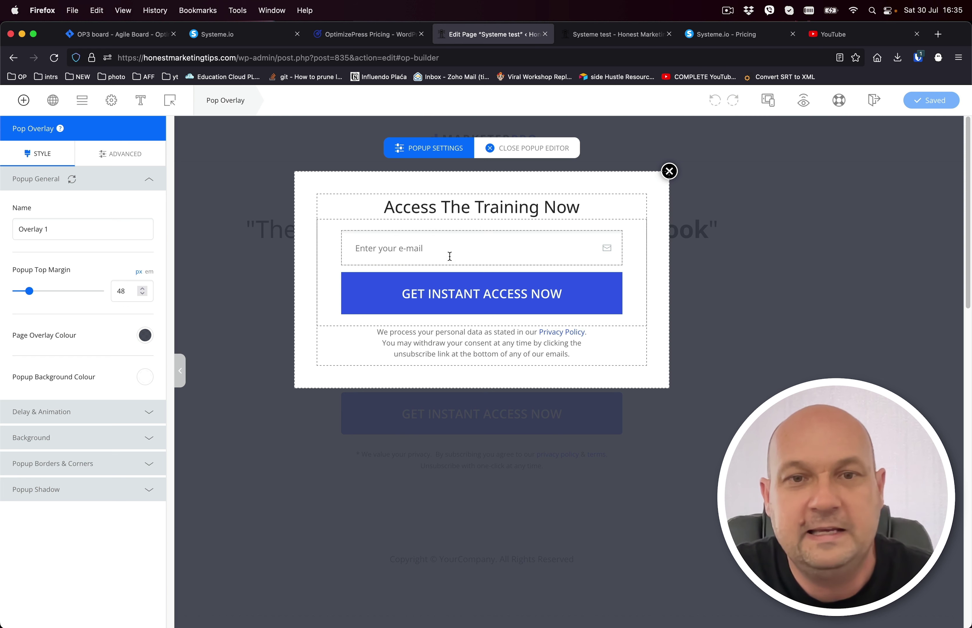
left_click(398, 228)
left_click(416, 200)
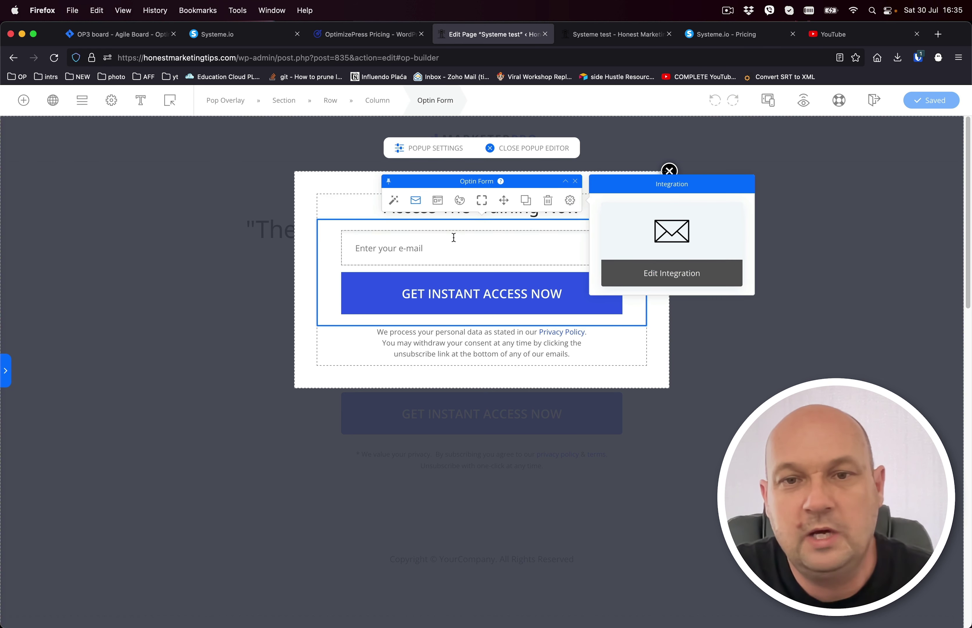
left_click(570, 200)
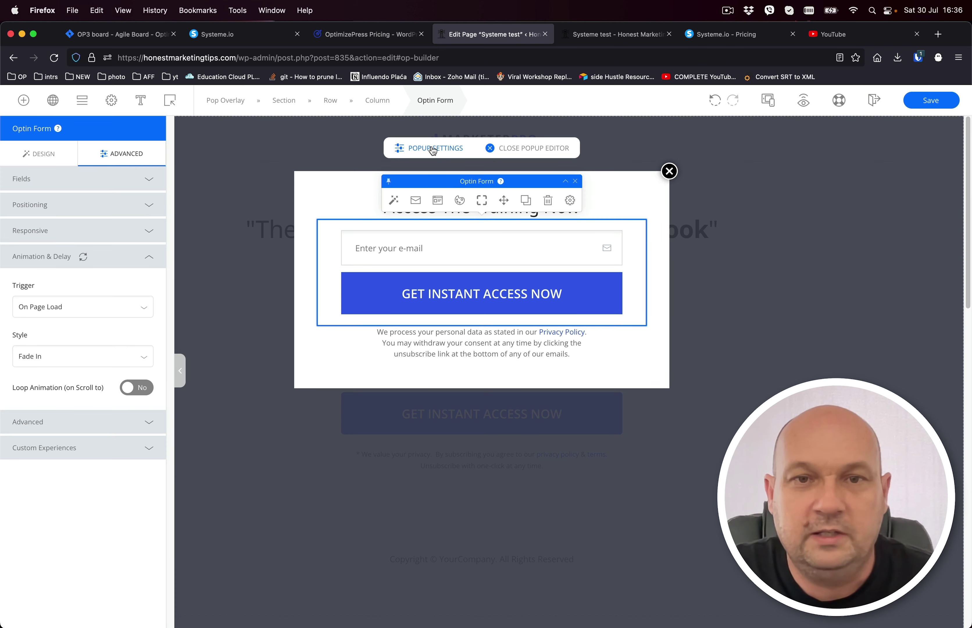
left_click(433, 151)
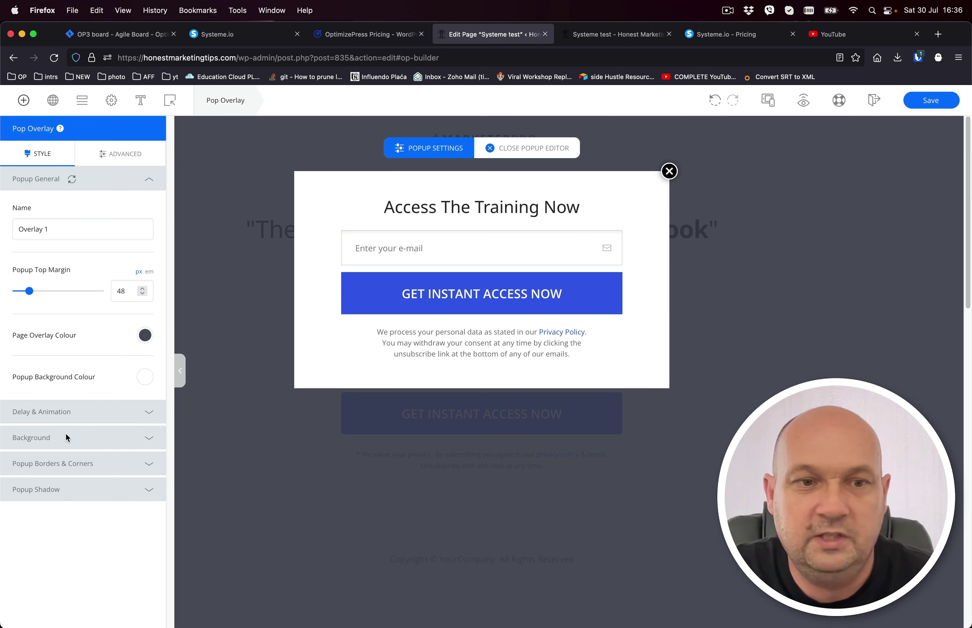
Set the popup's trigger event to Exit Intent, leaving Perform Action on Devices off.
left_click(98, 402)
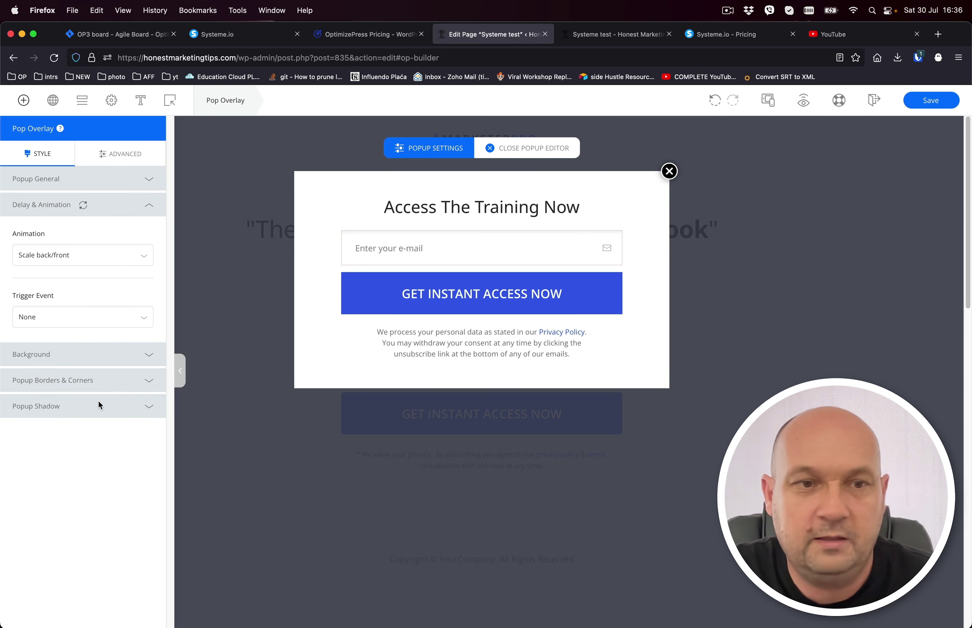
left_click(70, 320)
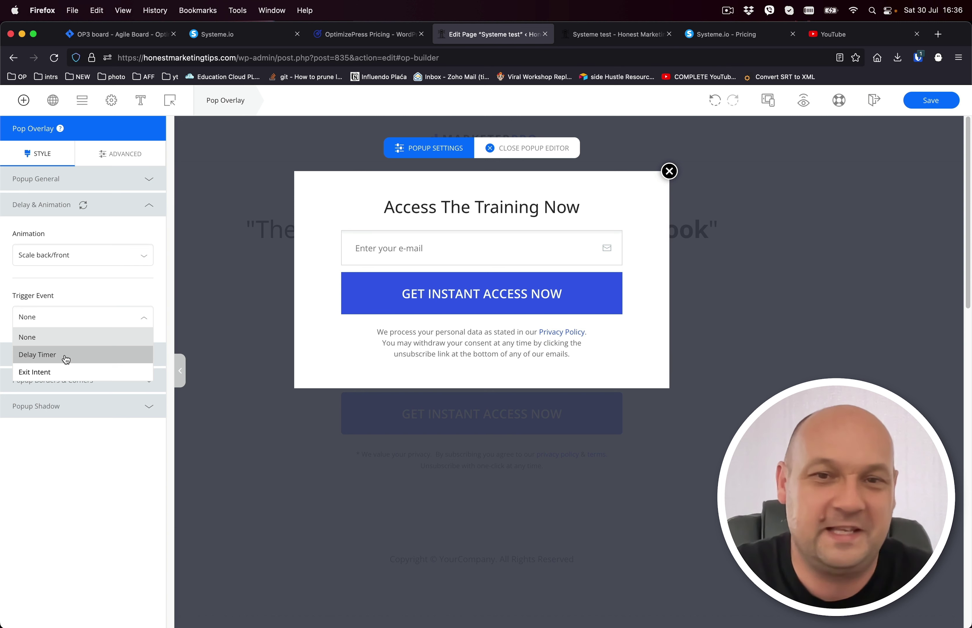
left_click(45, 372)
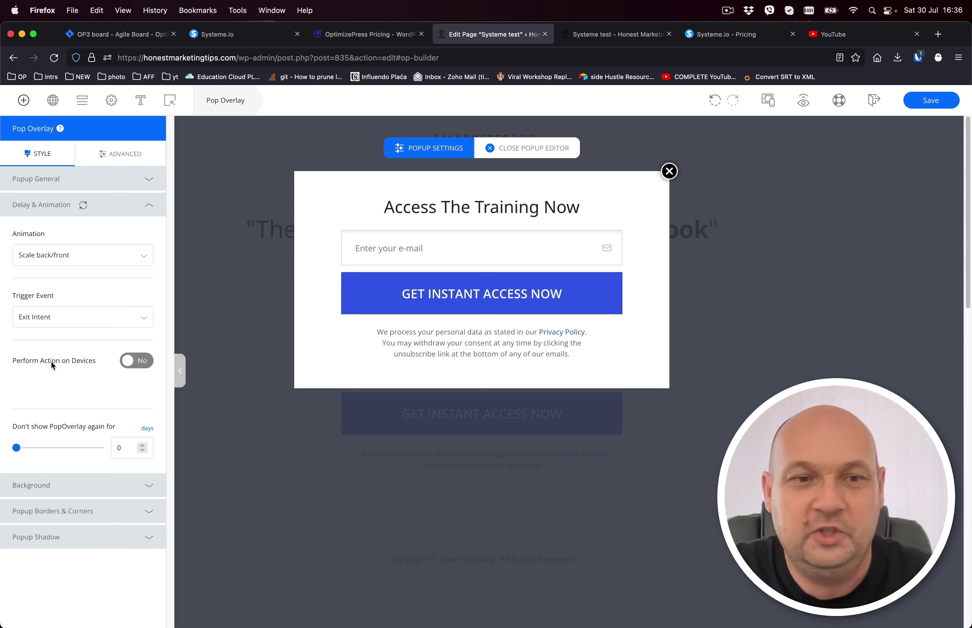
left_click(142, 363)
left_click(142, 363)
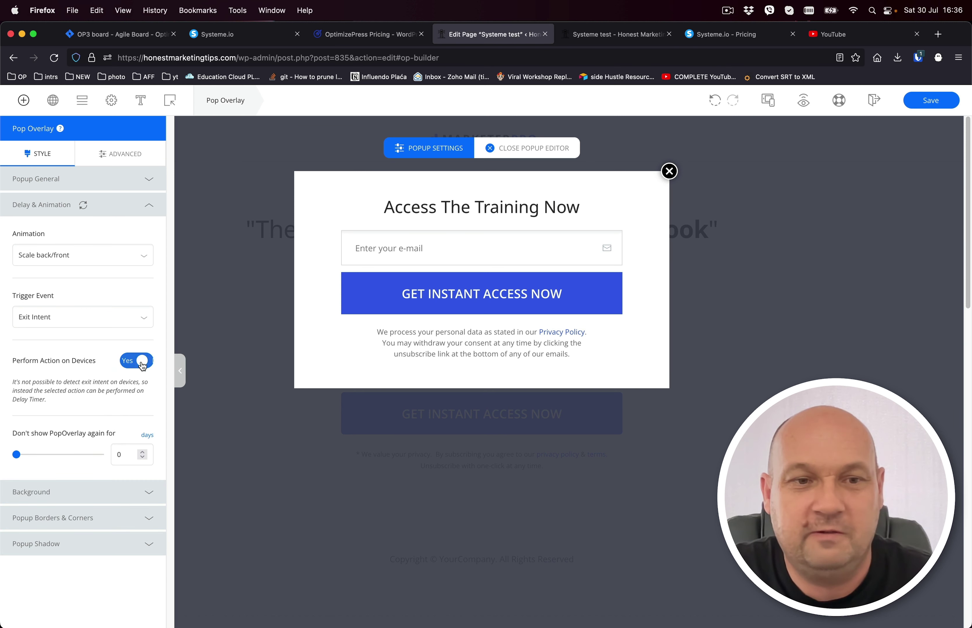
left_click(142, 363)
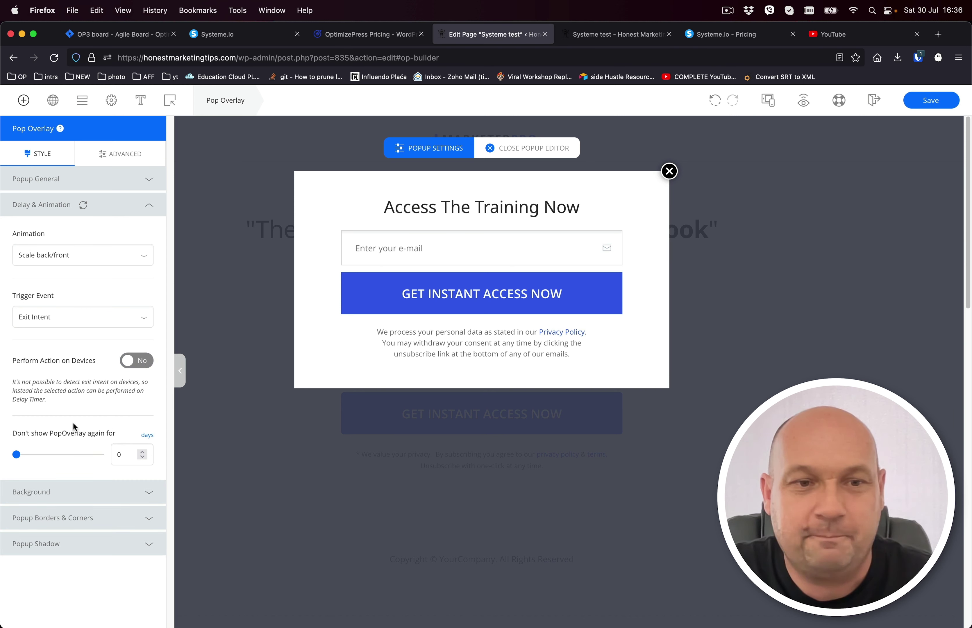